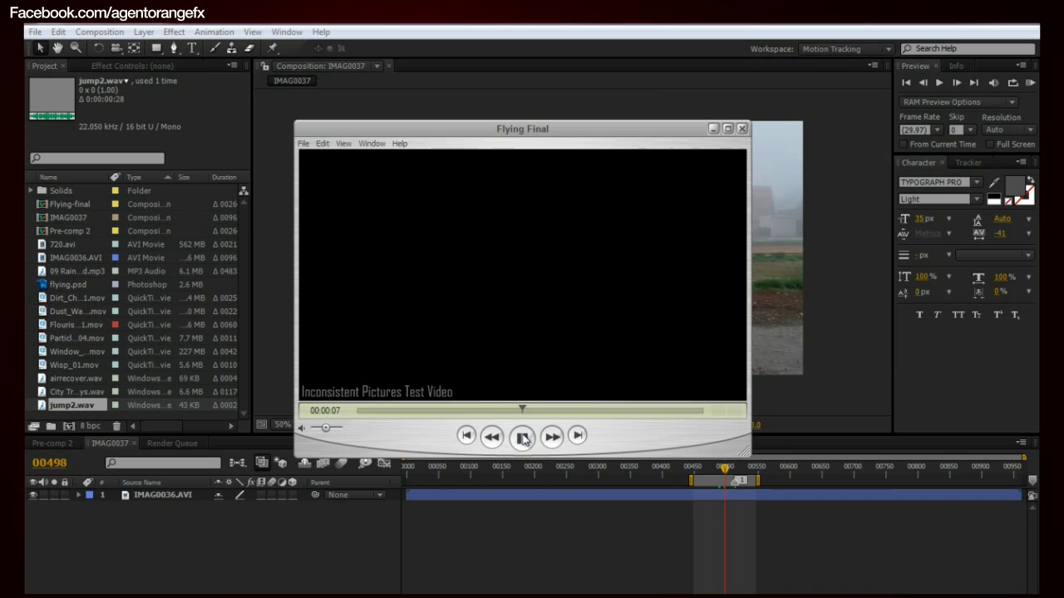
Play the finished Flying Final clip in QuickTime and scrub back through the jump
{"action": "left_click", "coordinate": [523, 438]}
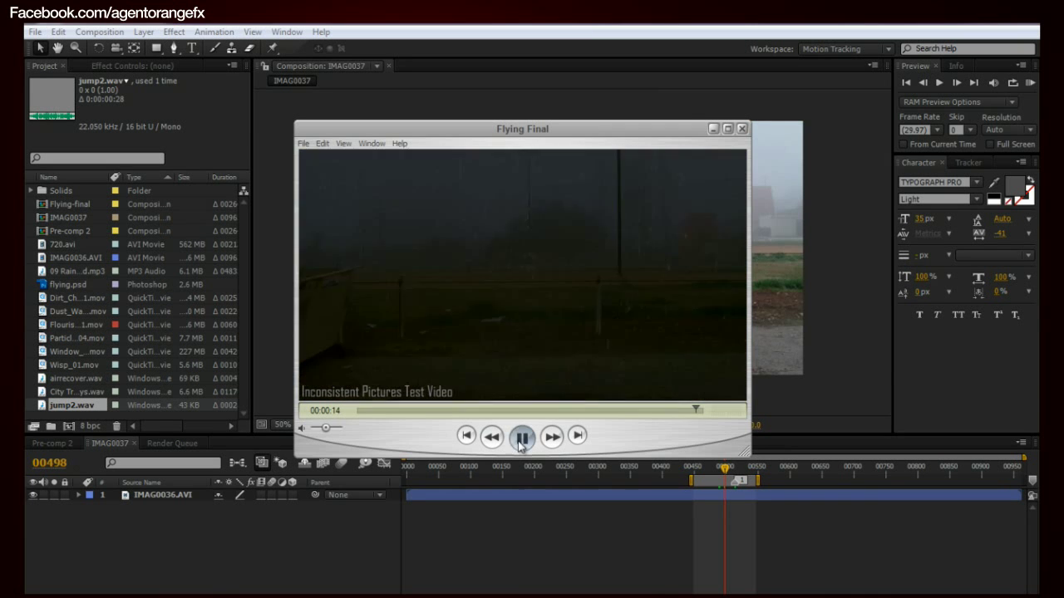
{"action": "left_click_drag", "start_coordinate": [697, 411], "coordinate": [654, 410]}
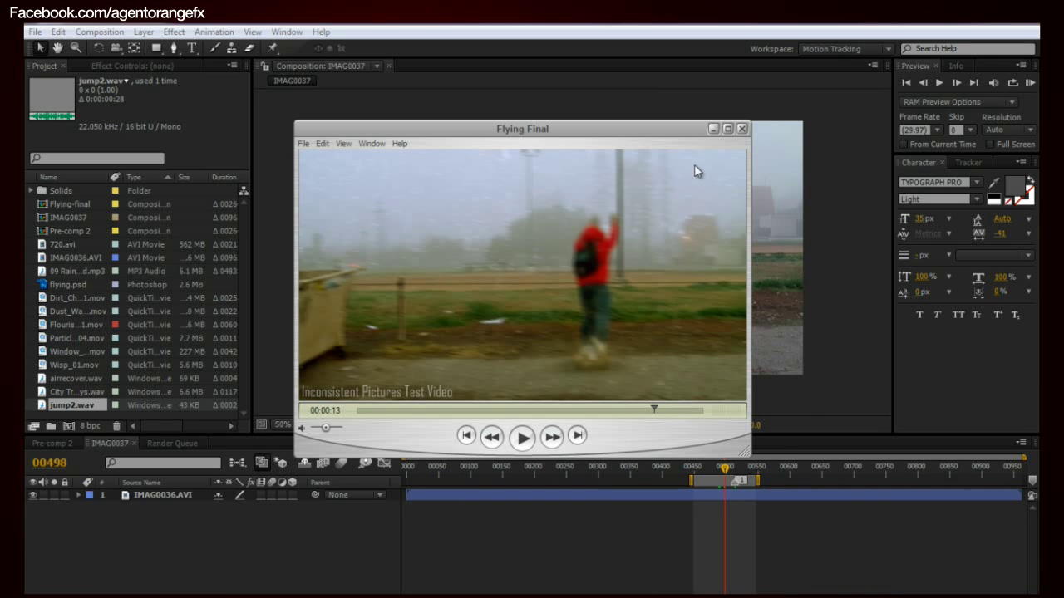
{"action": "left_click_drag", "start_coordinate": [654, 409], "coordinate": [656, 413]}
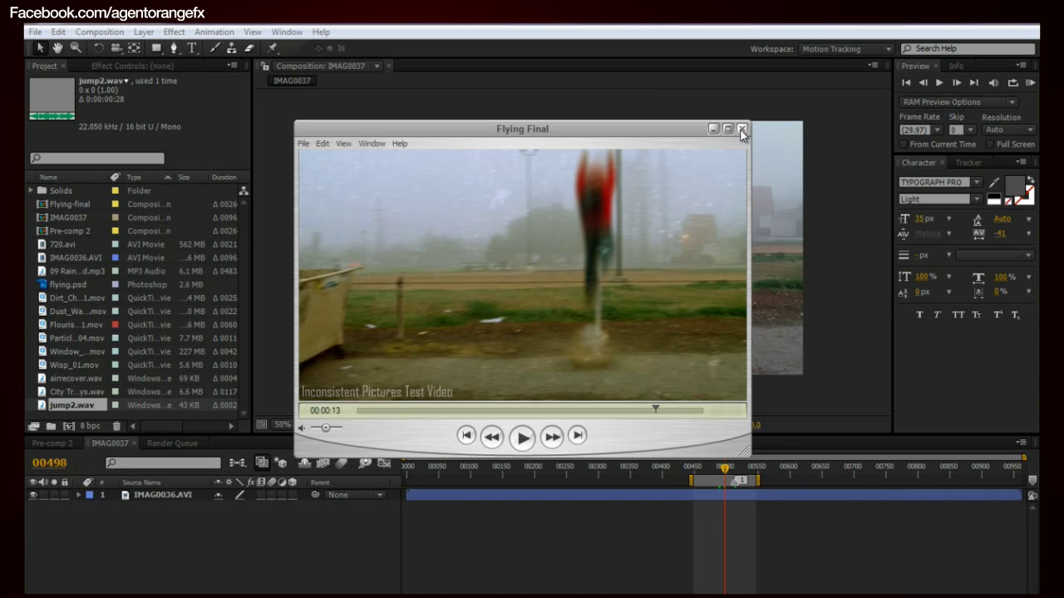
Move and slightly shrink the QuickTime player window to uncover the composition
{"action": "left_click_drag", "start_coordinate": [670, 134], "coordinate": [698, 86]}
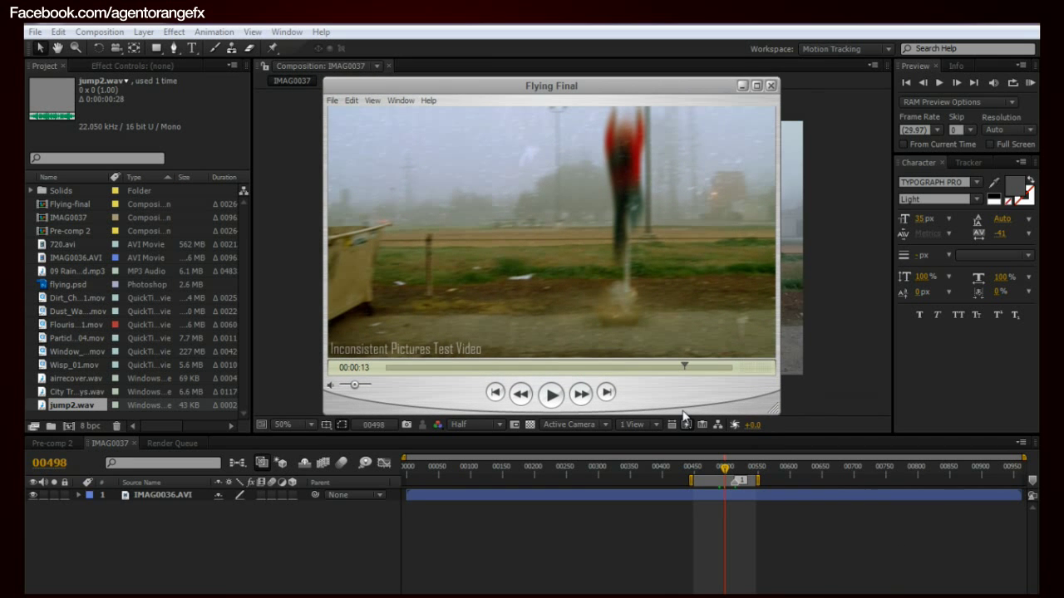
{"action": "left_click_drag", "start_coordinate": [775, 409], "coordinate": [772, 407]}
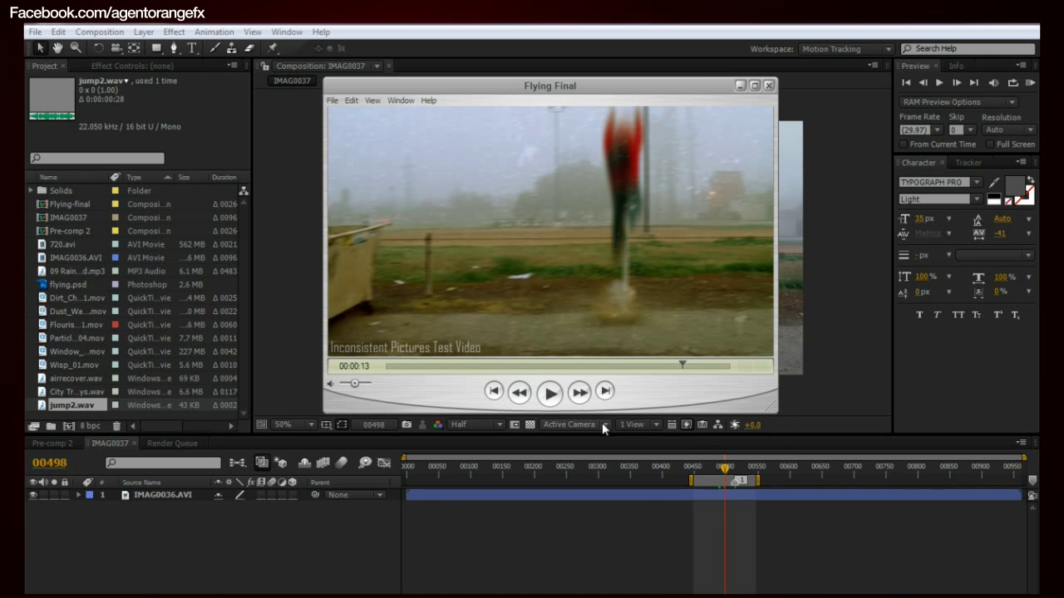
{"action": "left_click_drag", "start_coordinate": [619, 88], "coordinate": [461, 125]}
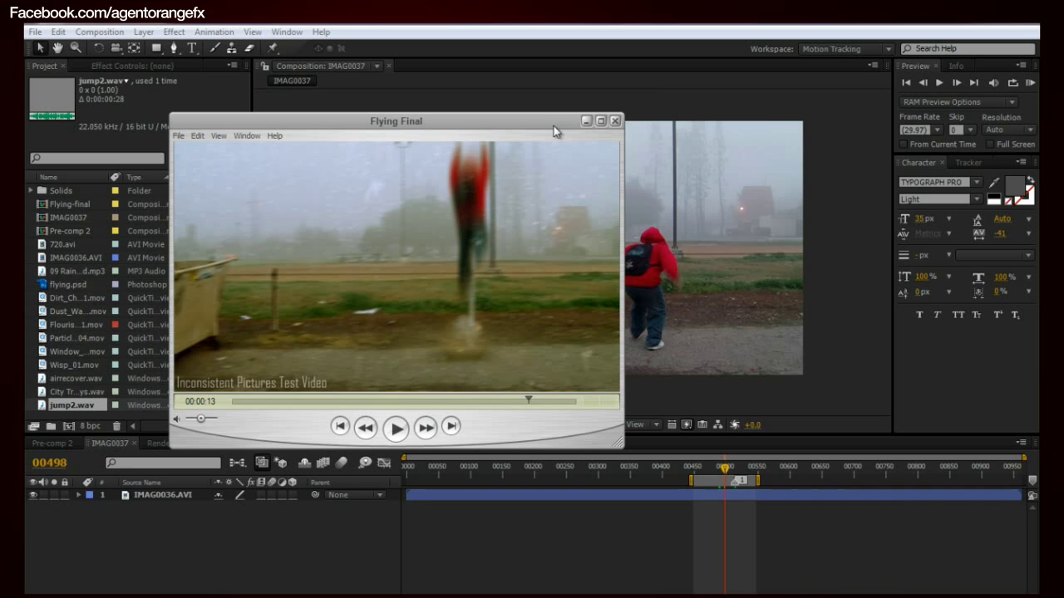
{"action": "left_click_drag", "start_coordinate": [385, 132], "coordinate": [581, 145]}
Close the Flying Final player, select the footage layer and RAM preview the walk
{"action": "left_click", "coordinate": [783, 134]}
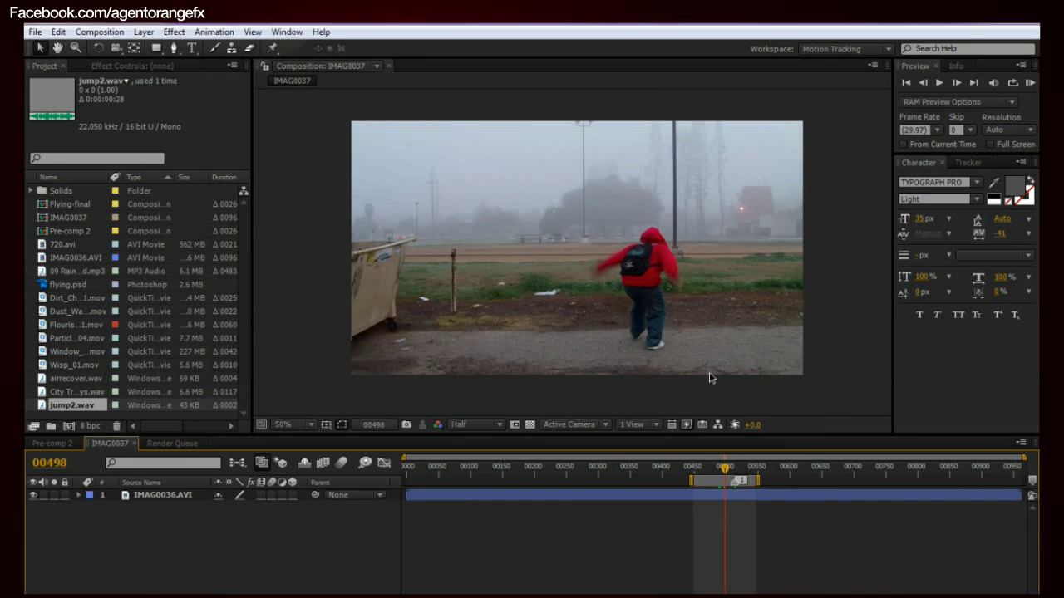
{"action": "left_click", "coordinate": [786, 309]}
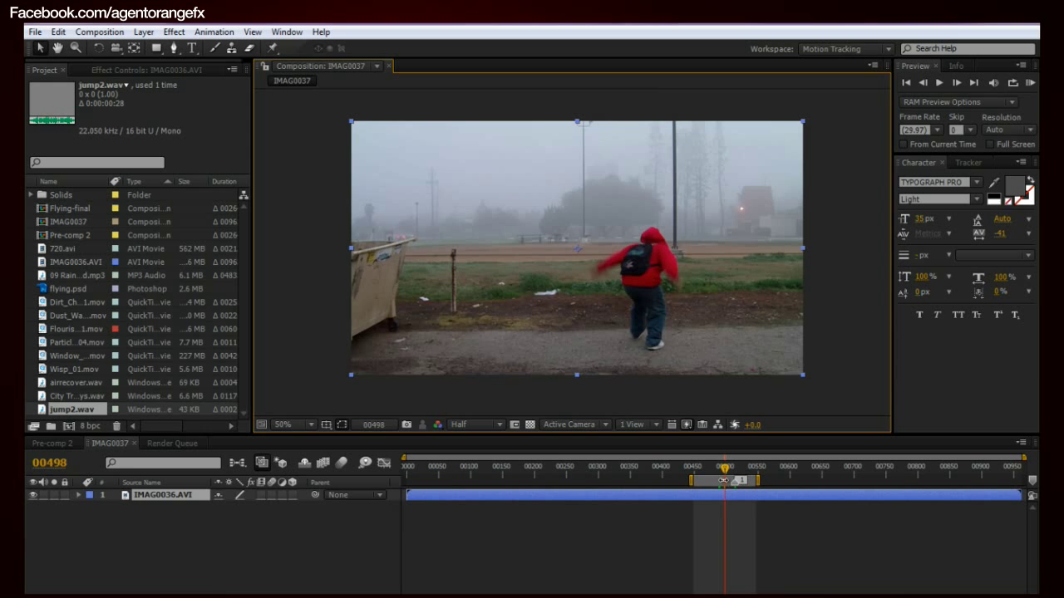
{"action": "mouse_move", "coordinate": [725, 471]}
{"action": "left_mouse_down"}
{"action": "mouse_move", "coordinate": [707, 474]}
{"action": "mouse_move", "coordinate": [726, 471]}
{"action": "left_mouse_up"}
{"action": "key", "text": "KP_0"}
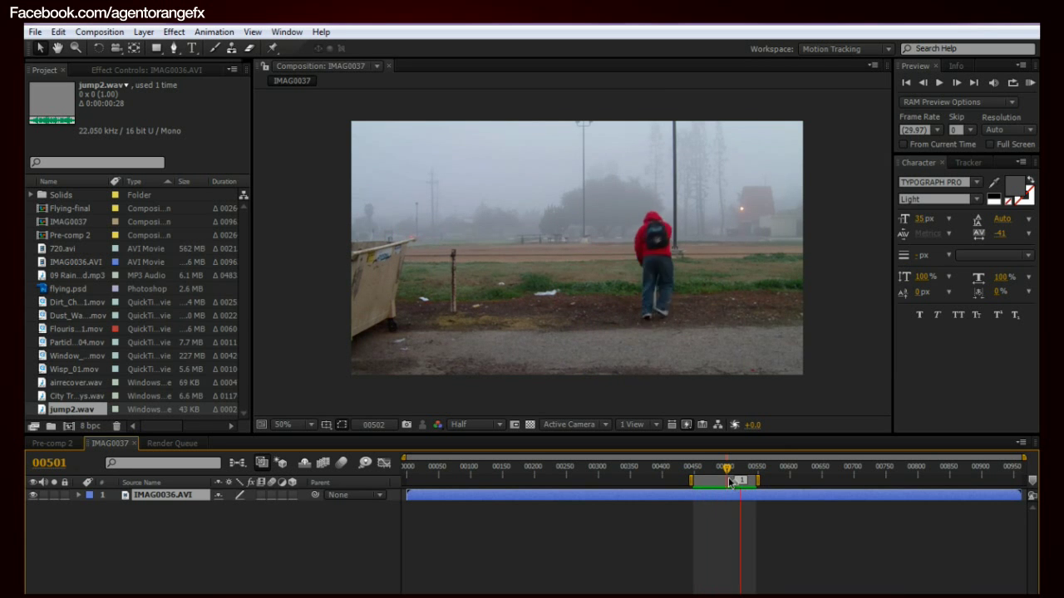
{"action": "key", "text": "space"}
Add a layer marker on IMAG0036.AVI at frame 00514, where the arms are raised
{"action": "left_click_drag", "start_coordinate": [725, 470], "coordinate": [742, 474]}
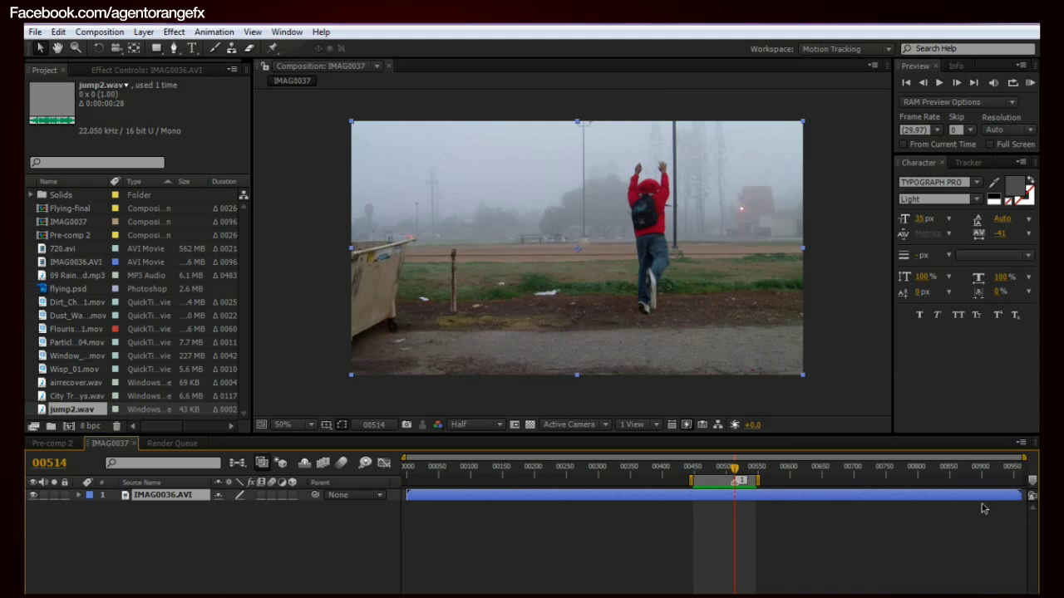
{"action": "key", "text": "KP_Multiply"}
{"action": "left_click", "coordinate": [864, 525]}
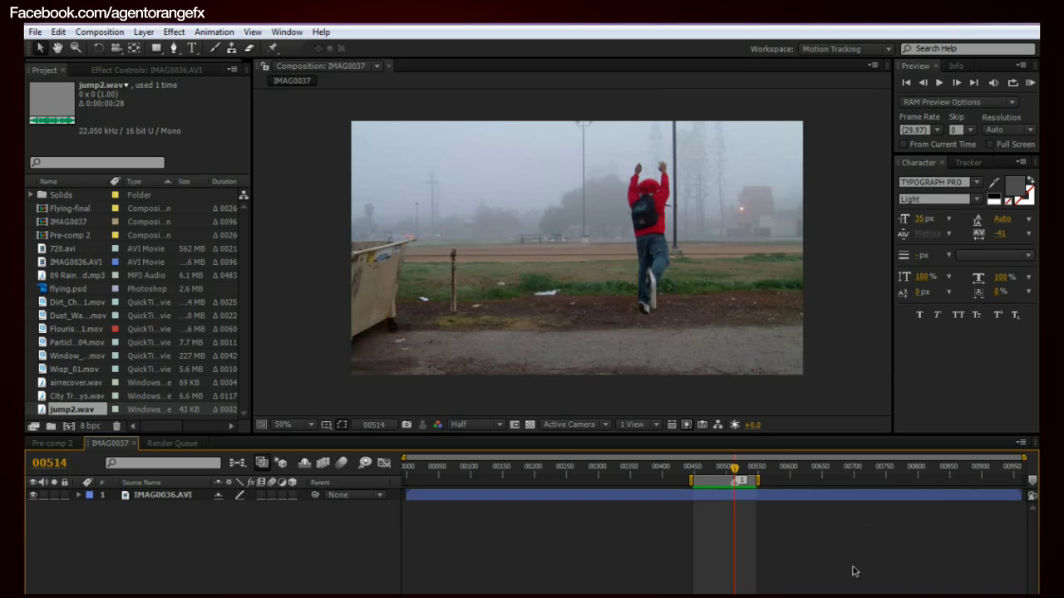
Duplicate the IMAG0036.AVI layer twice with Ctrl+D to make three stacked copies
{"action": "left_click", "coordinate": [737, 499]}
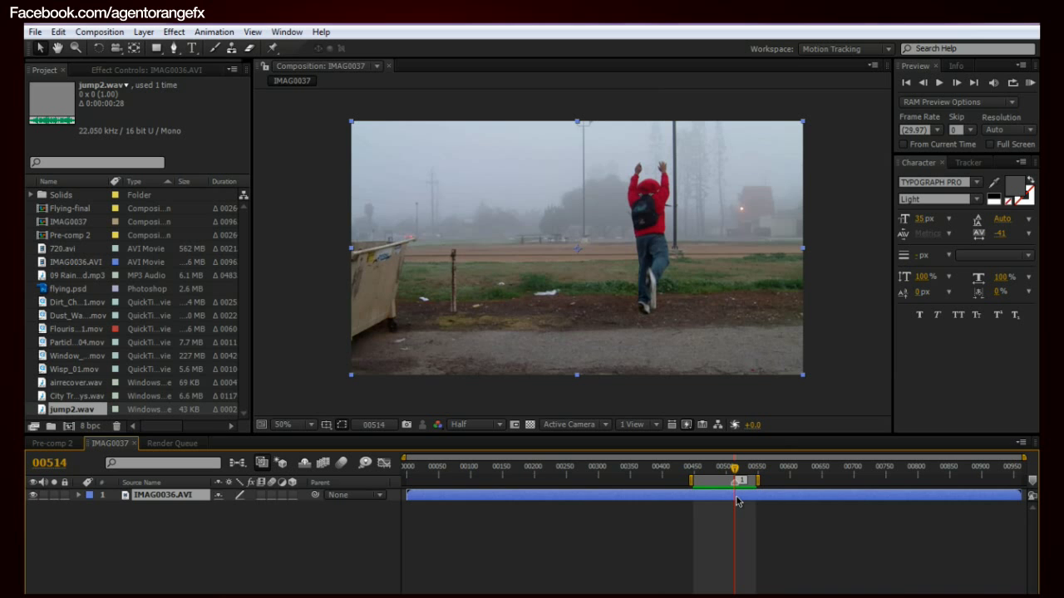
{"action": "left_click", "coordinate": [627, 513]}
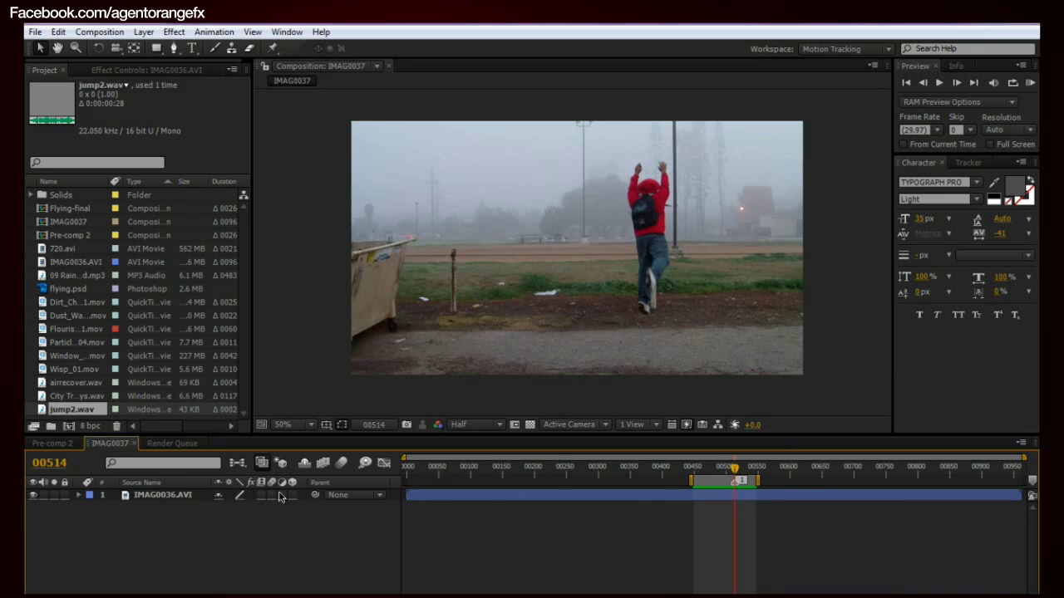
{"action": "left_click", "coordinate": [181, 496]}
{"action": "key", "text": "ctrl+d"}
{"action": "key", "text": "ctrl+d"}
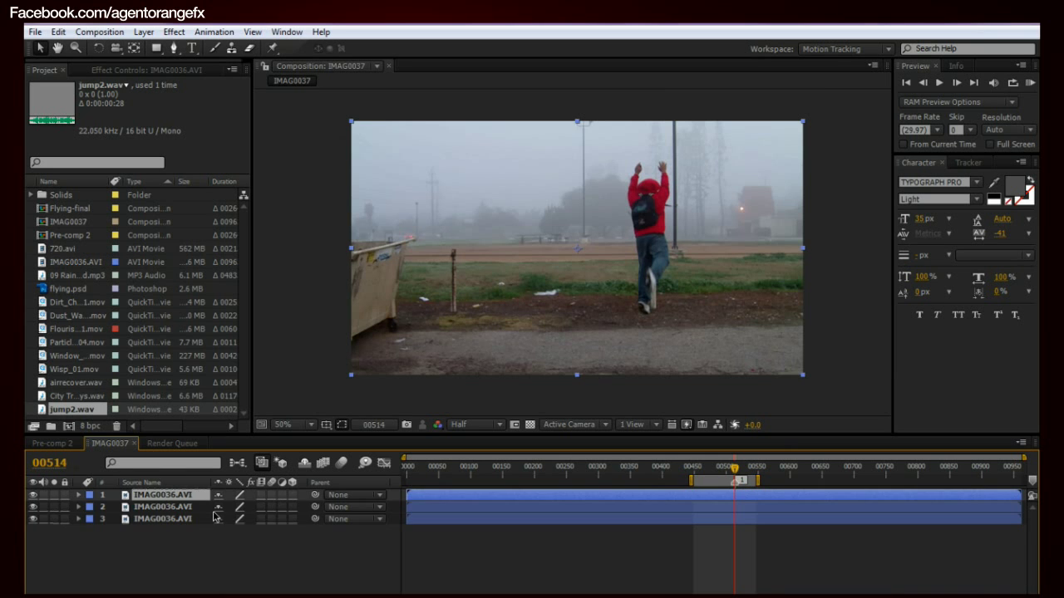
{"action": "left_click", "coordinate": [475, 538]}
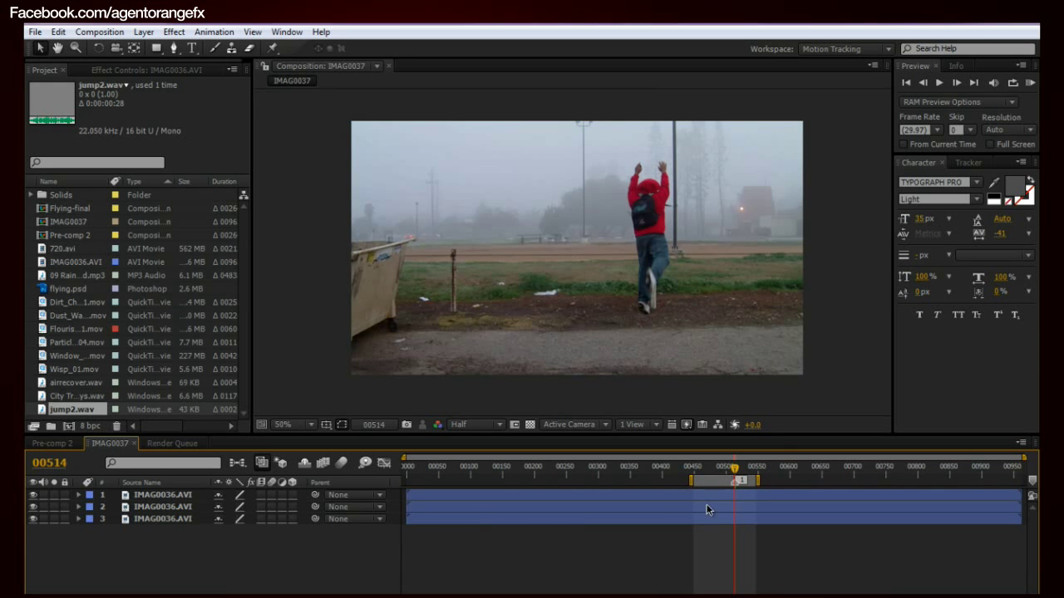
Try trimming layer 1's in-point with Alt+[ and undo it
{"action": "left_click", "coordinate": [723, 520]}
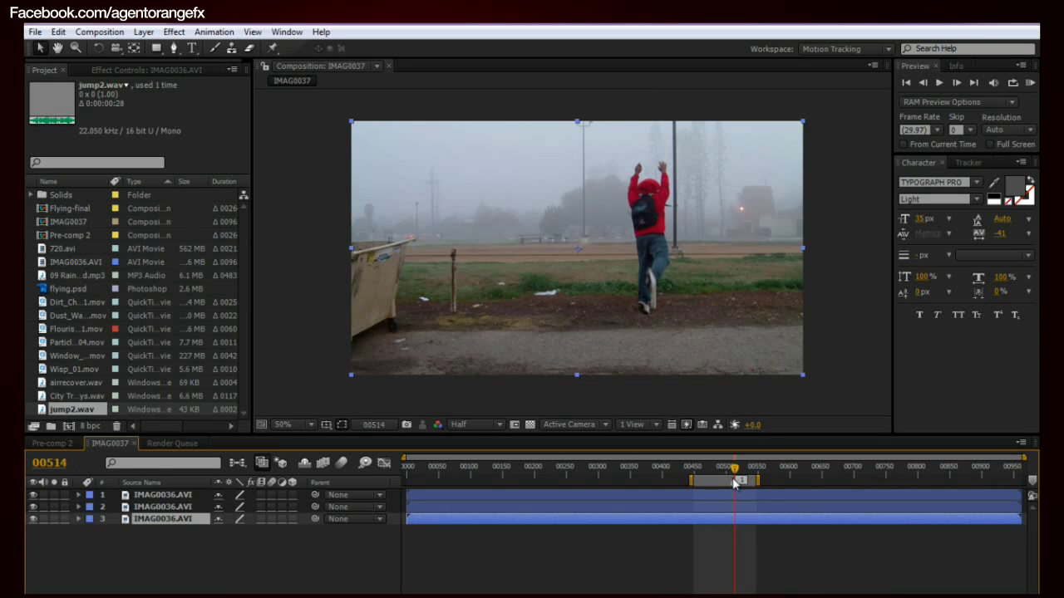
{"action": "left_click", "coordinate": [729, 497]}
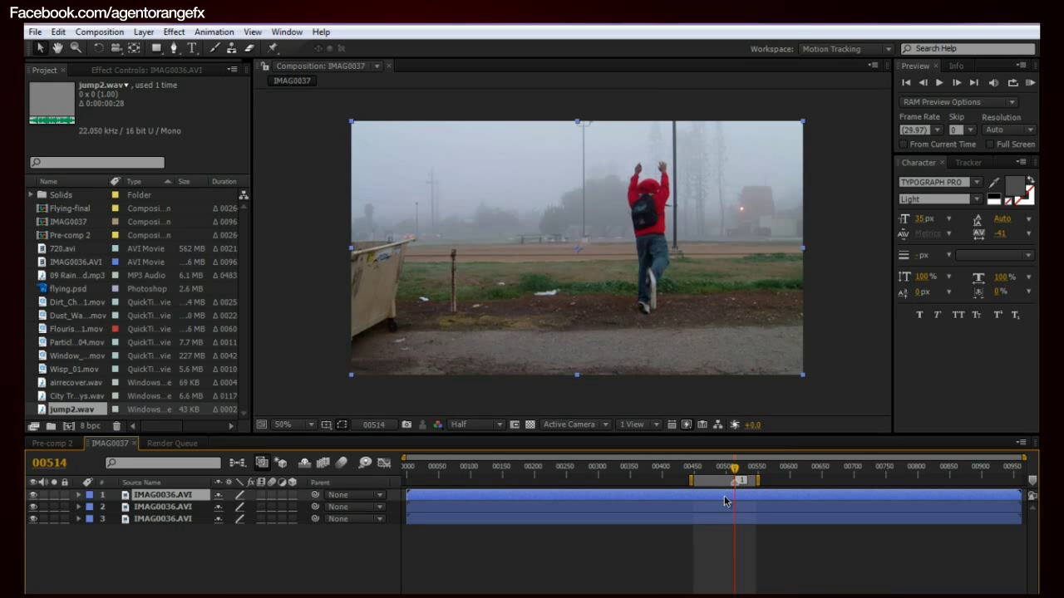
{"action": "key", "text": "alt+bracketleft"}
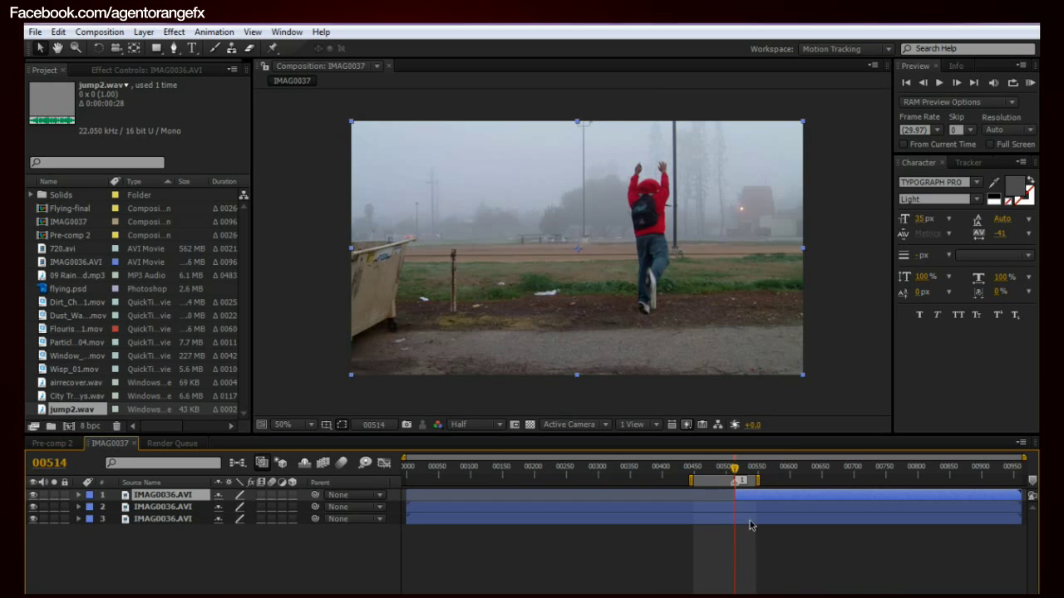
{"action": "key", "text": "ctrl+z"}
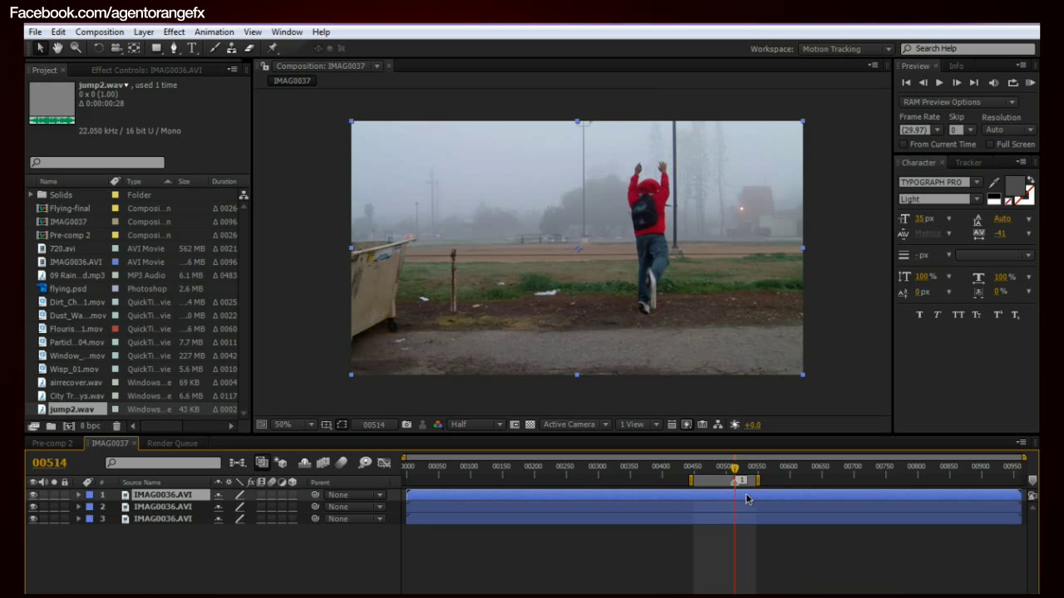
{"action": "left_click", "coordinate": [750, 558]}
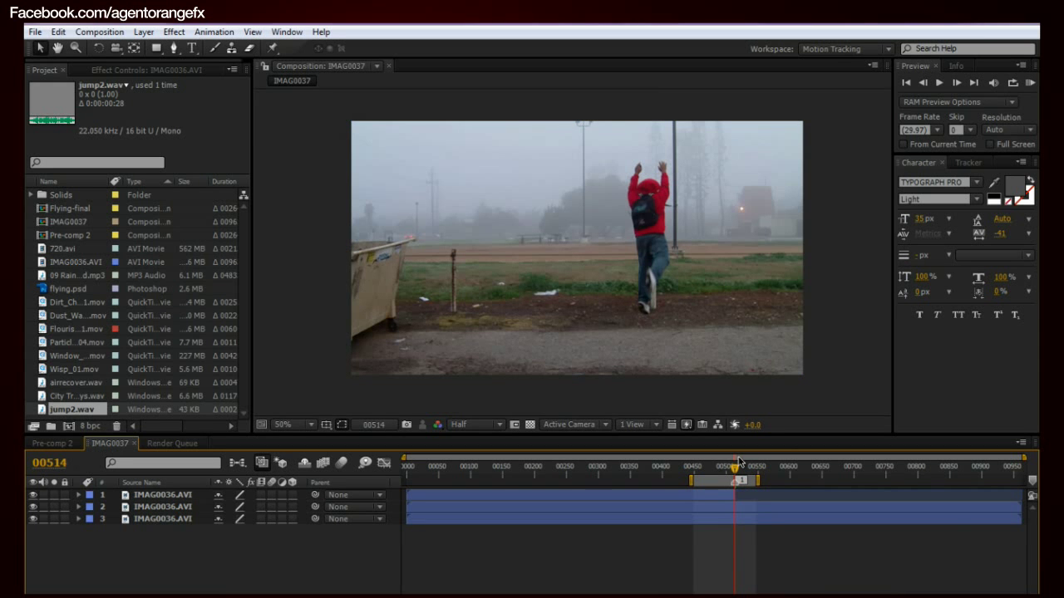
Hide layers 2 and 3, then compare frames 00513 and 00514
{"action": "left_click", "coordinate": [738, 461]}
{"action": "left_click", "coordinate": [33, 506]}
{"action": "left_click", "coordinate": [33, 518]}
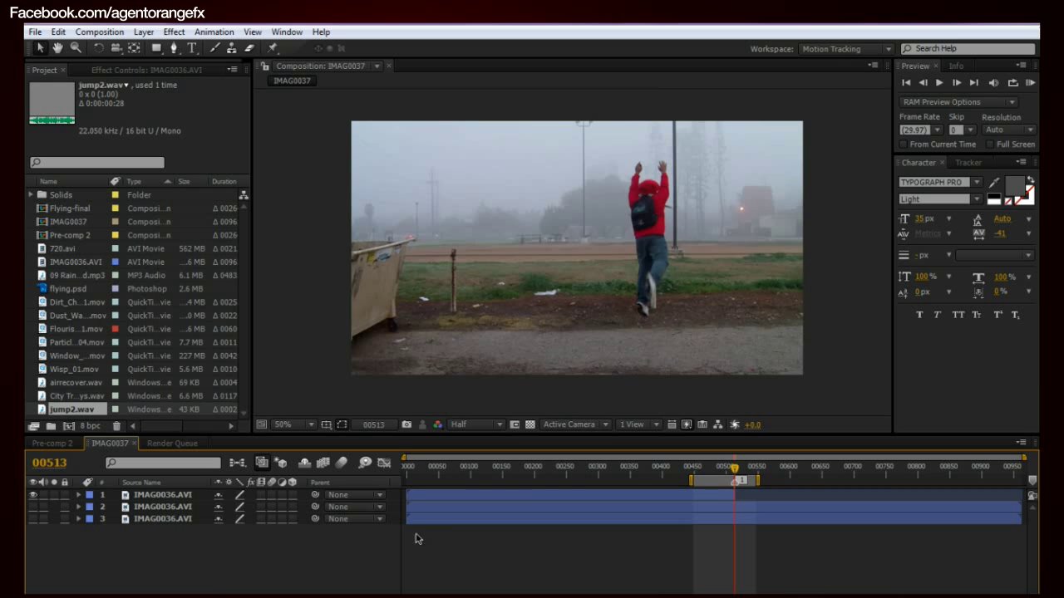
{"action": "key", "text": "Page_Down"}
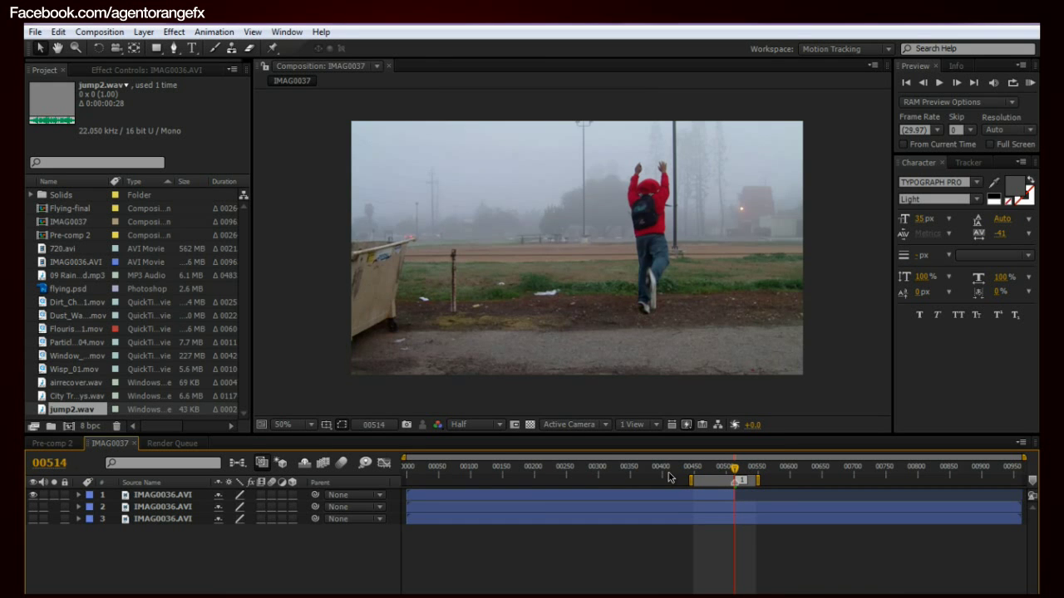
{"action": "key", "text": "Page_Up"}
{"action": "key", "text": "Page_Down"}
{"action": "key", "text": "Page_Down"}
{"action": "key", "text": "Page_Up"}
{"action": "key", "text": "Page_Up"}
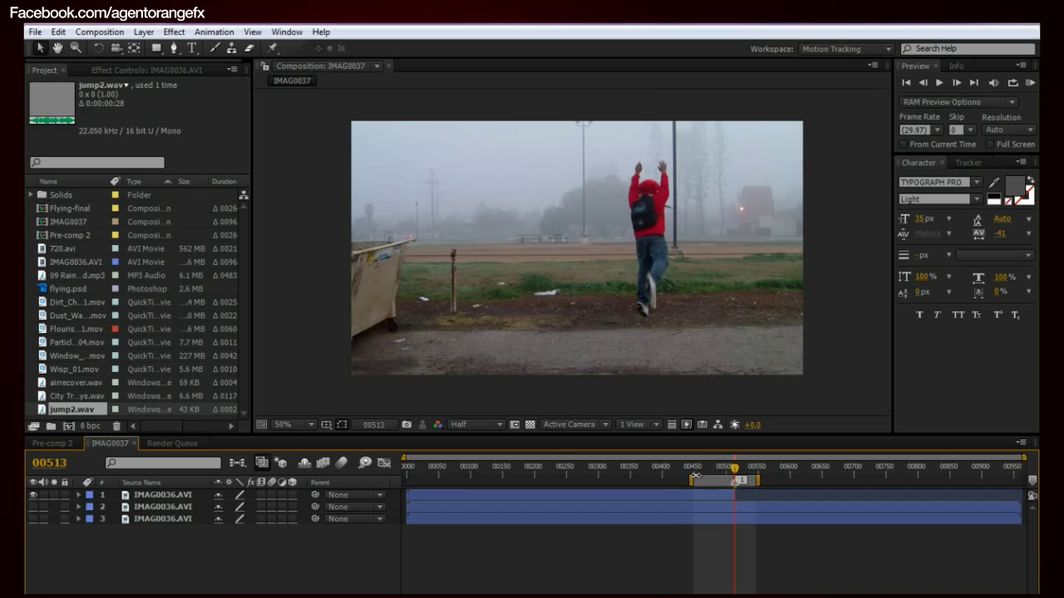
{"action": "scroll", "coordinate": [743, 504], "scroll_direction": "up", "scroll_amount": 6}
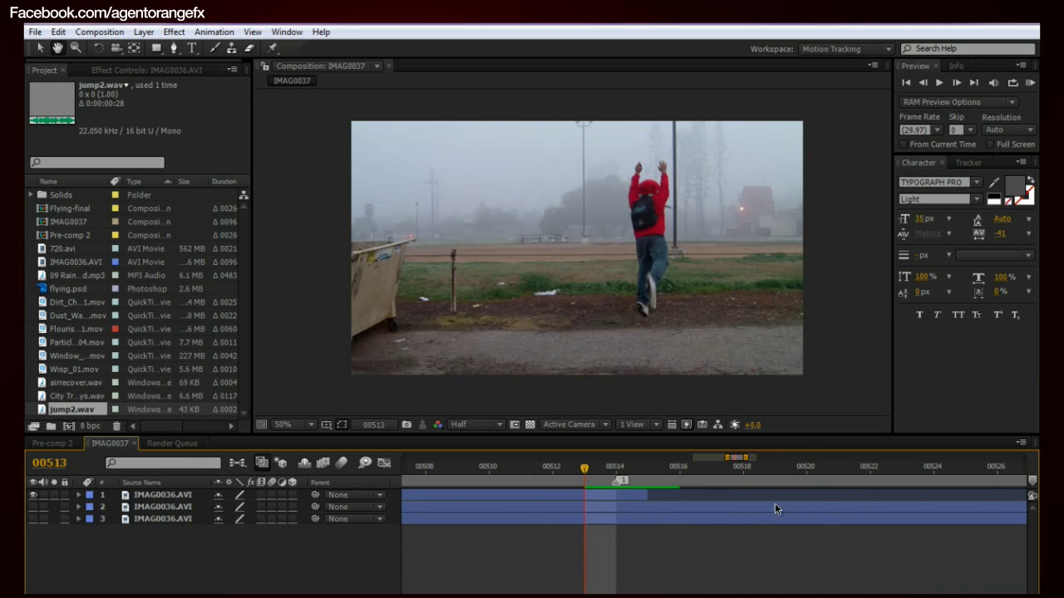
{"action": "left_click_drag", "start_coordinate": [584, 470], "coordinate": [615, 471]}
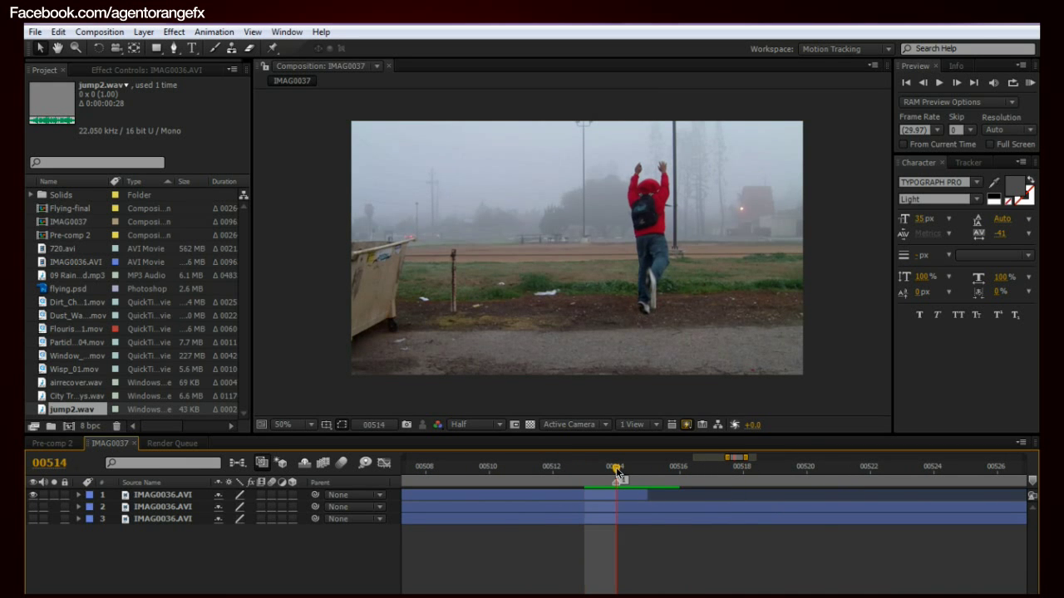
{"action": "left_click", "coordinate": [619, 496]}
{"action": "left_click", "coordinate": [633, 567]}
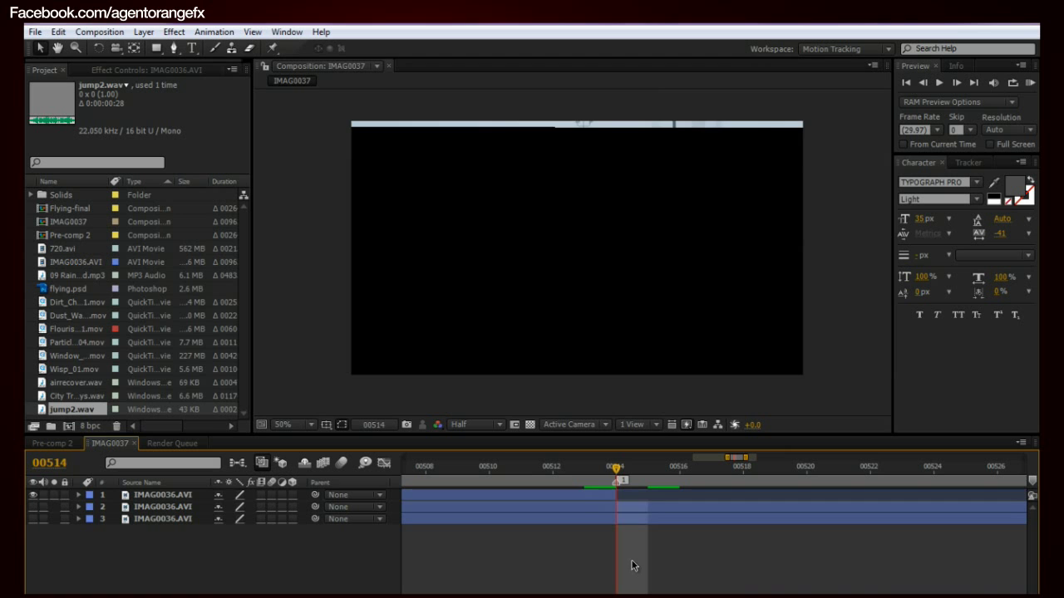
{"action": "key", "text": "Page_Up"}
{"action": "key", "text": "Page_Down"}
{"action": "key", "text": "Page_Up"}
{"action": "left_click", "coordinate": [712, 406]}
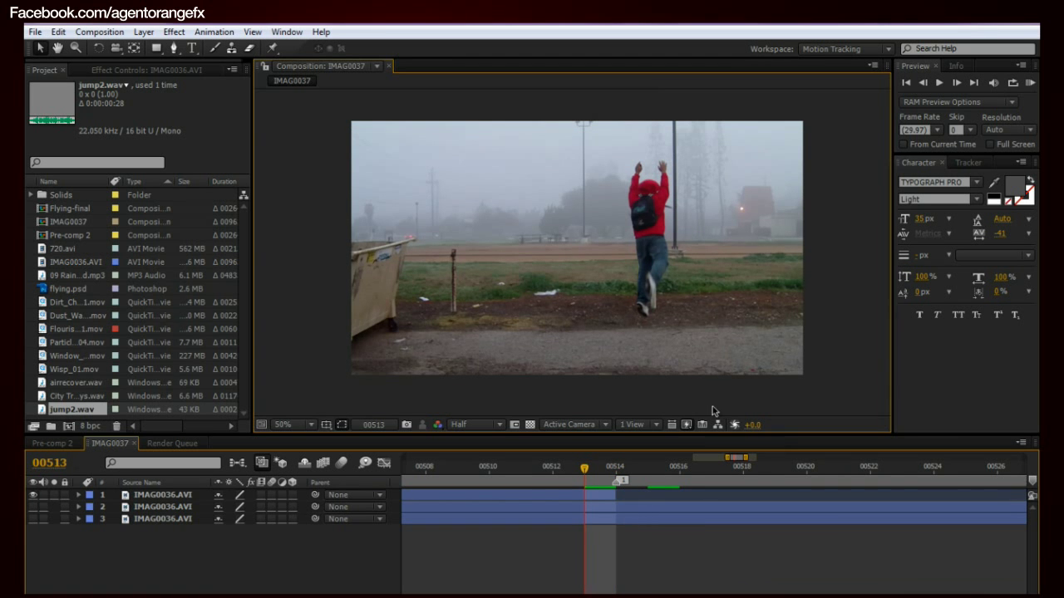
{"action": "scroll", "coordinate": [581, 519], "scroll_direction": "down", "scroll_amount": 3}
{"action": "scroll", "coordinate": [642, 521], "scroll_direction": "down", "scroll_amount": 3}
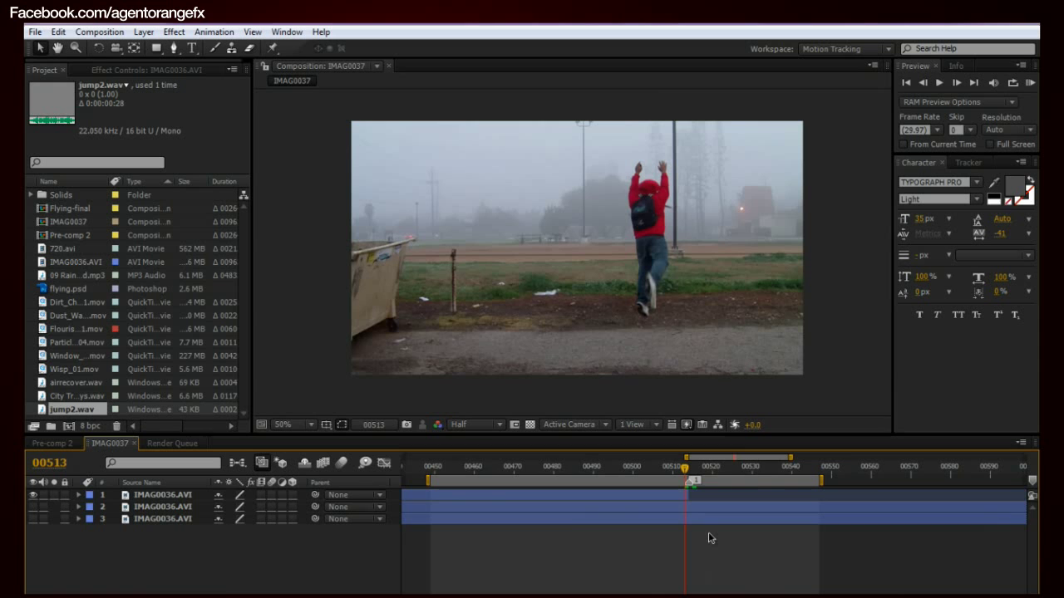
{"action": "scroll", "coordinate": [711, 540], "scroll_direction": "down", "scroll_amount": 2}
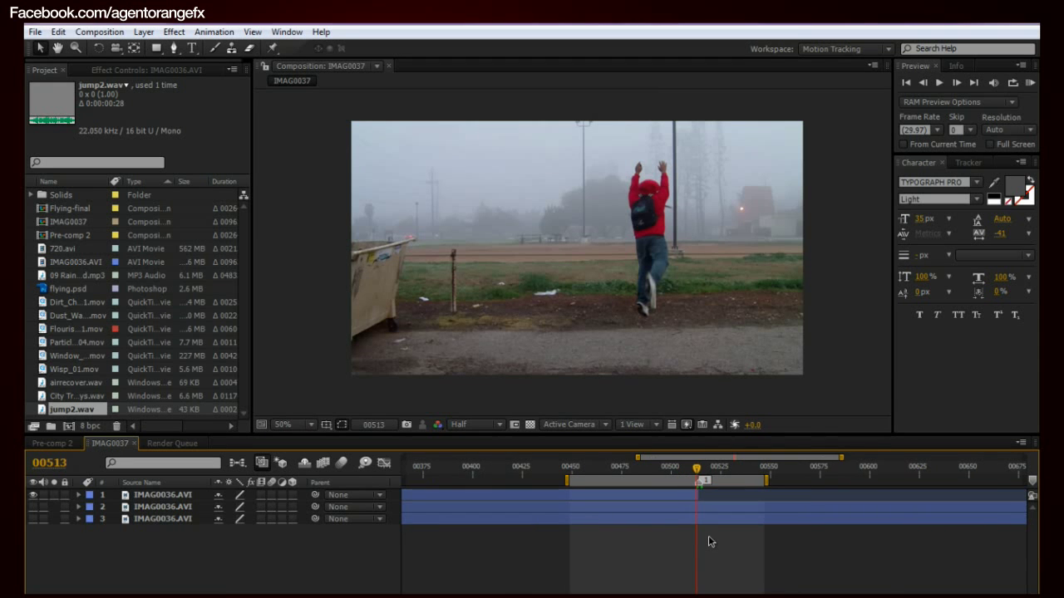
{"action": "scroll", "coordinate": [702, 552], "scroll_direction": "up", "scroll_amount": 1}
{"action": "scroll", "coordinate": [697, 570], "scroll_direction": "down", "scroll_amount": 1}
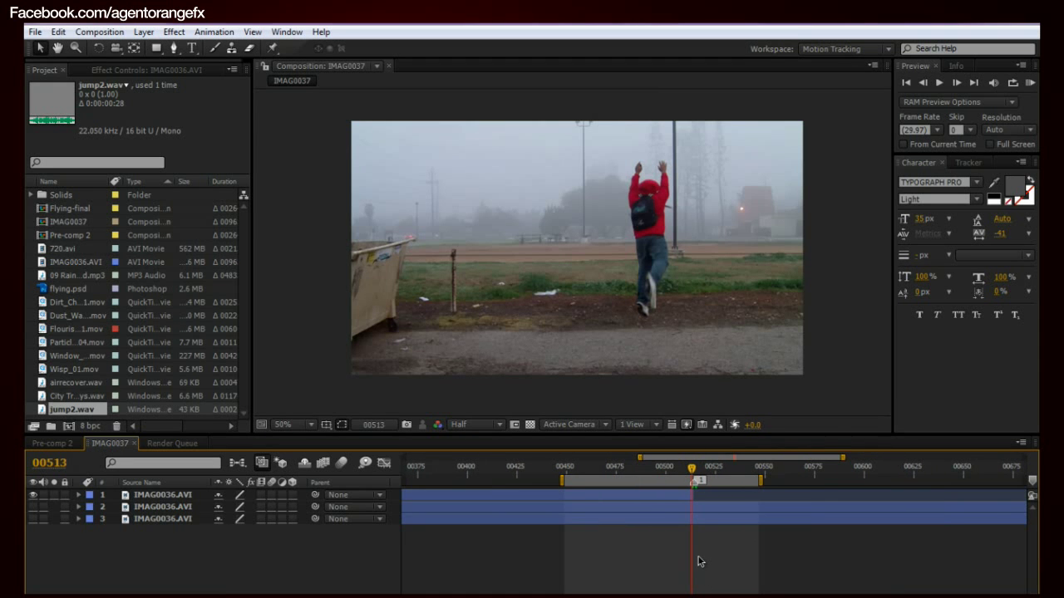
{"action": "scroll", "coordinate": [703, 557], "scroll_direction": "up", "scroll_amount": 4}
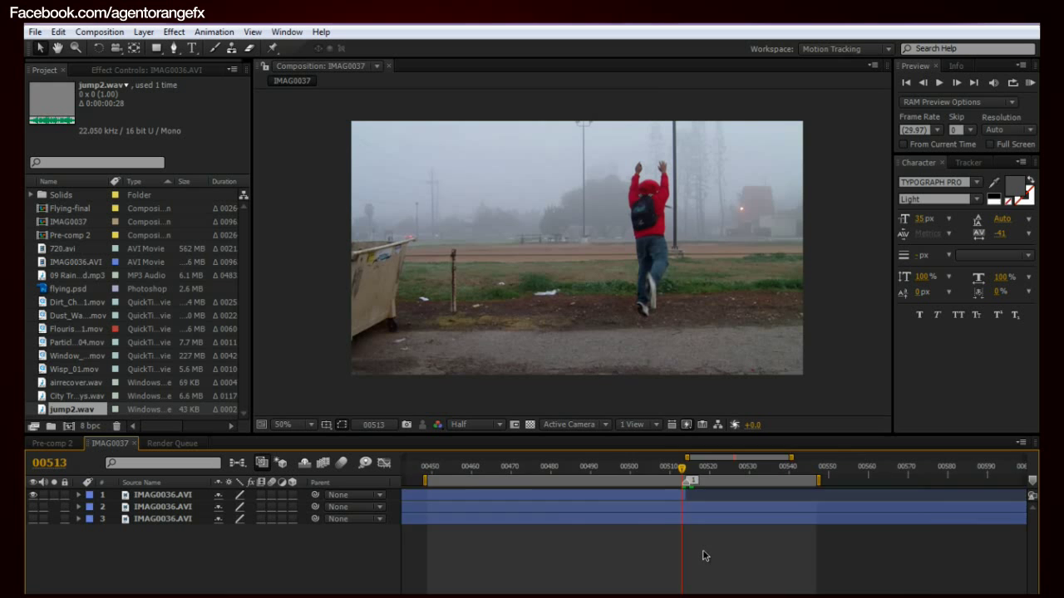
{"action": "scroll", "coordinate": [704, 550], "scroll_direction": "down", "scroll_amount": 4}
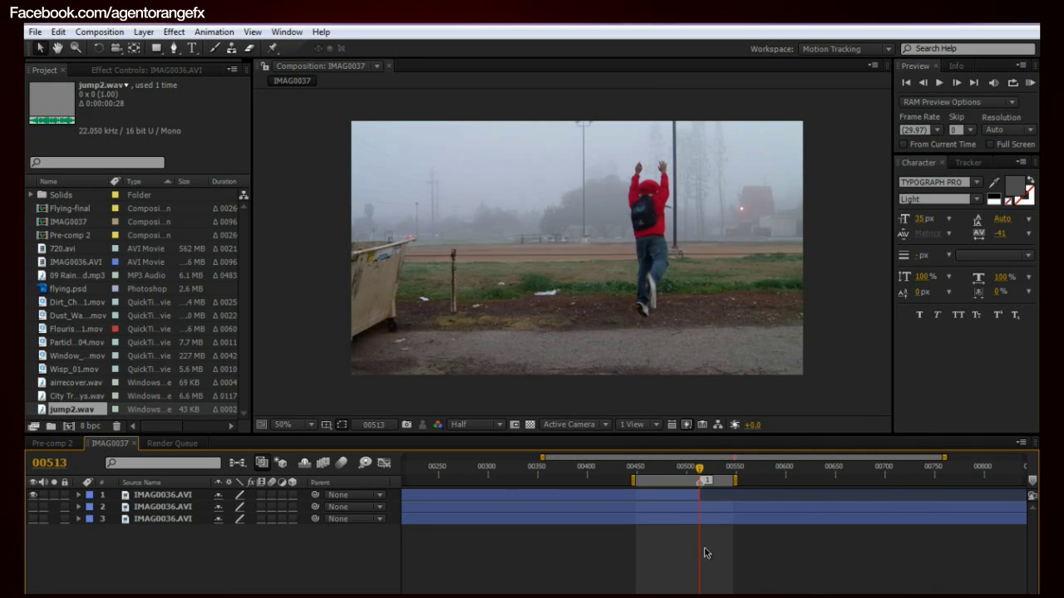
{"action": "left_click_drag", "start_coordinate": [699, 536], "coordinate": [762, 550]}
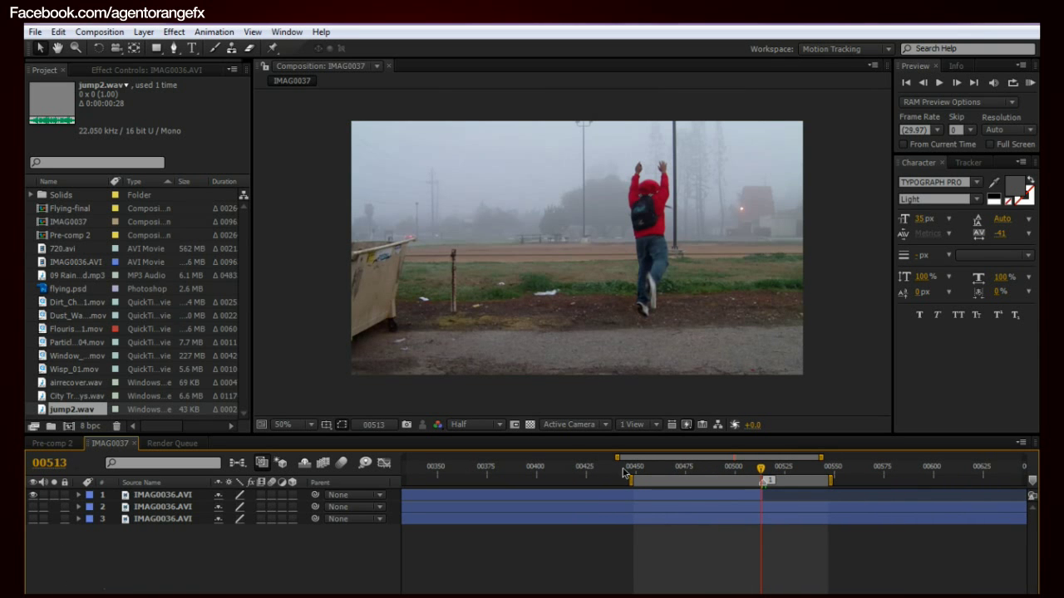
{"action": "key", "text": "KP_0"}
{"action": "key", "text": "KP_0"}
Freeze the second IMAG0036.AVI layer on frame 00514 via Time > Freeze Frame
{"action": "key", "text": "Page_Down"}
{"action": "left_click", "coordinate": [696, 508]}
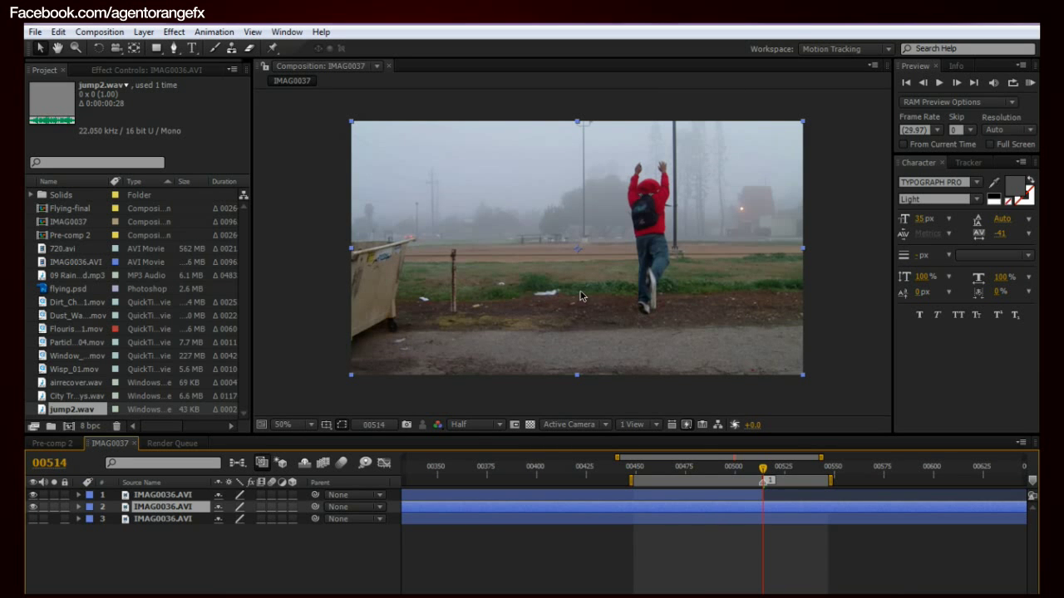
{"action": "right_click", "coordinate": [707, 514]}
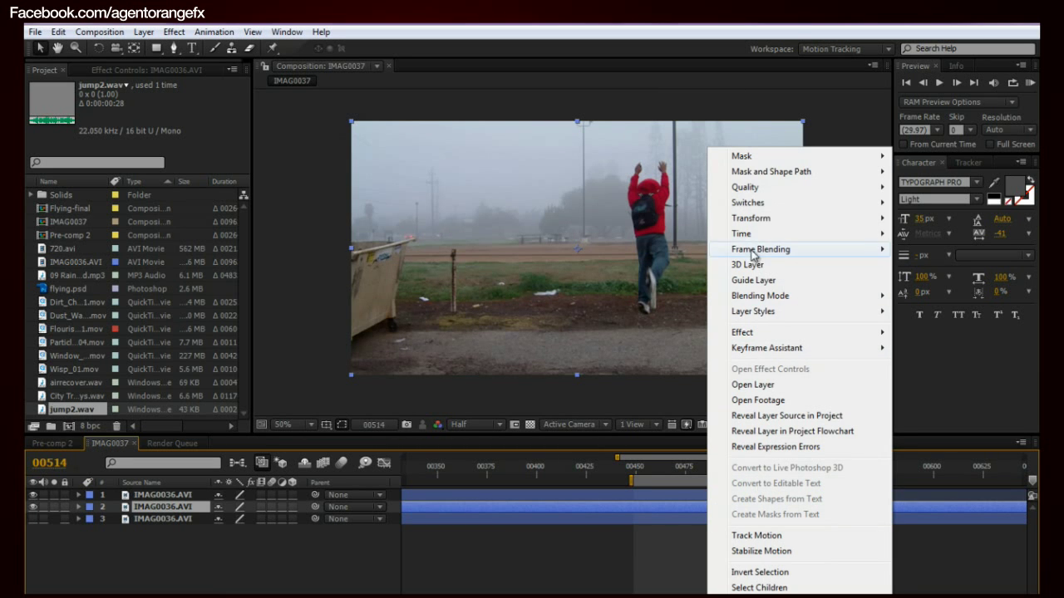
{"action": "mouse_move", "coordinate": [752, 235]}
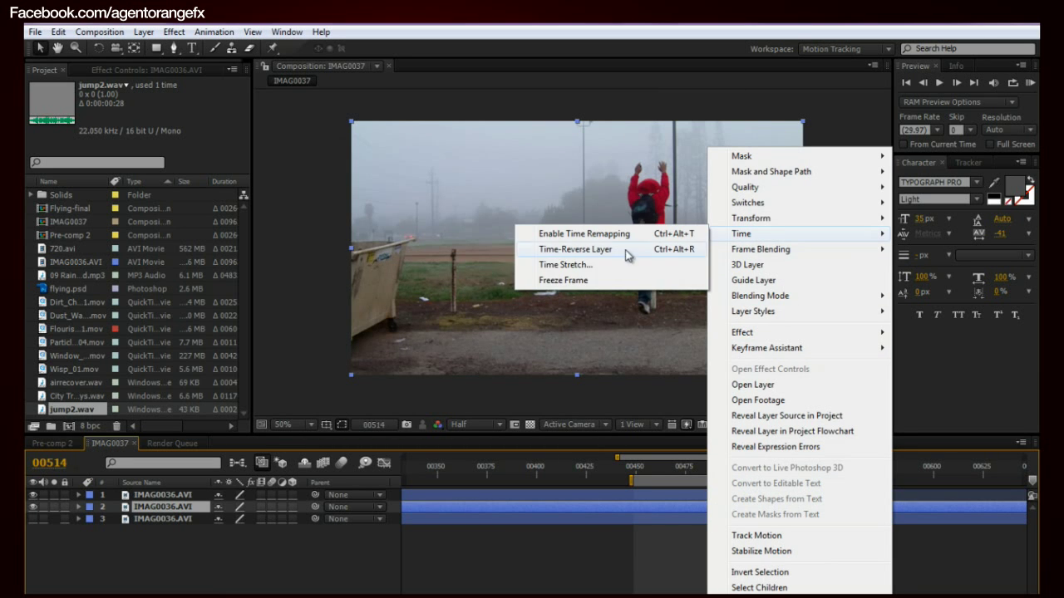
{"action": "left_click", "coordinate": [564, 280]}
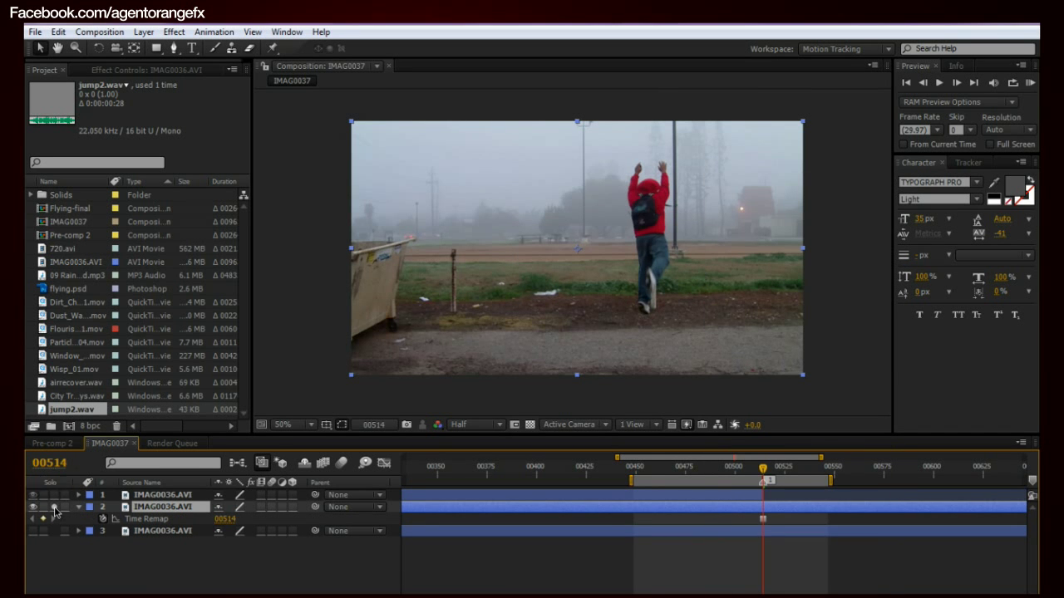
{"action": "mouse_move", "coordinate": [762, 473]}
{"action": "left_mouse_down"}
{"action": "mouse_move", "coordinate": [458, 476]}
{"action": "mouse_move", "coordinate": [909, 475]}
{"action": "mouse_move", "coordinate": [492, 475]}
{"action": "mouse_move", "coordinate": [712, 475]}
{"action": "left_mouse_up"}
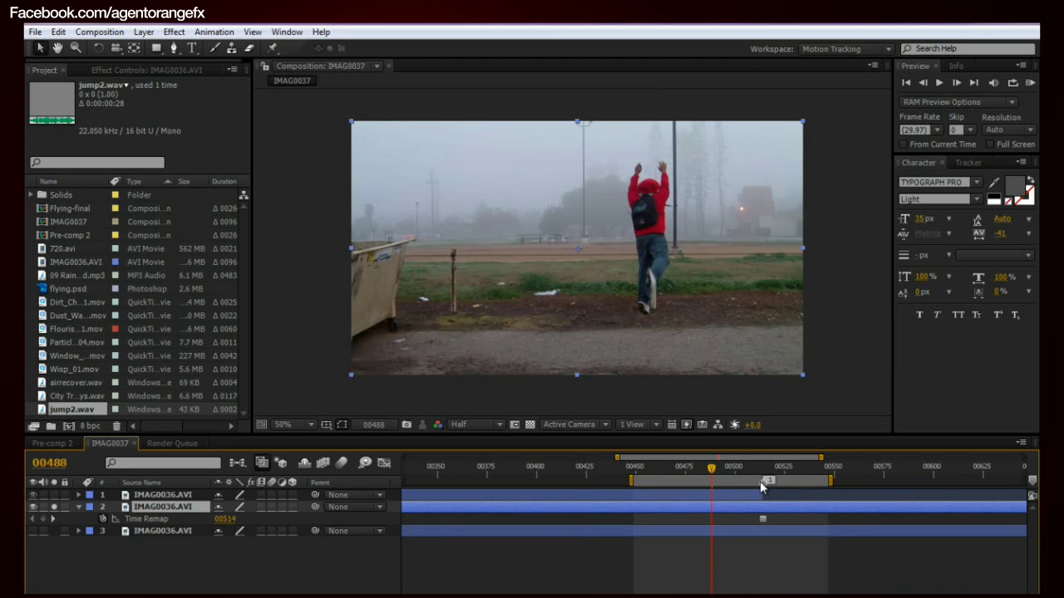
{"action": "key", "text": "k"}
{"action": "left_click", "coordinate": [787, 555]}
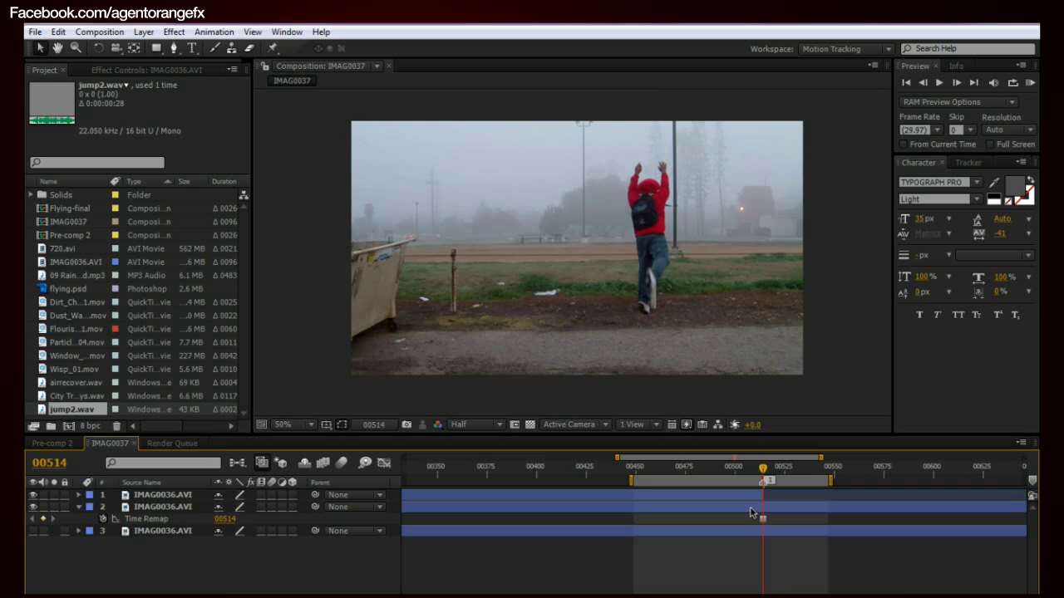
Trim layer 2's in-point to frame 00514 and preview the edited jump
{"action": "left_click", "coordinate": [741, 504]}
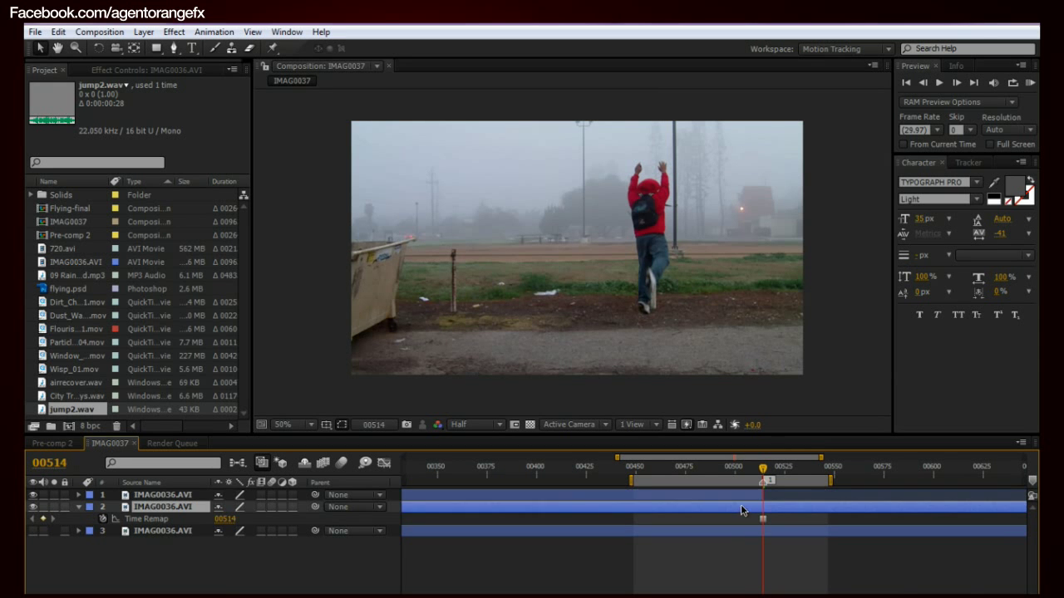
{"action": "key", "text": "alt+bracketleft"}
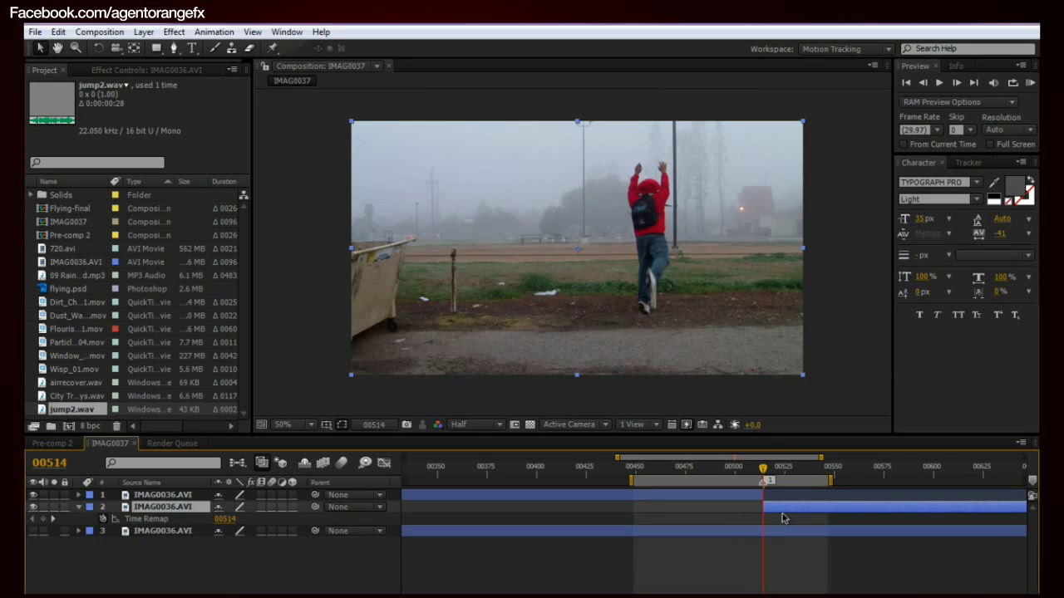
{"action": "key", "text": "KP_0"}
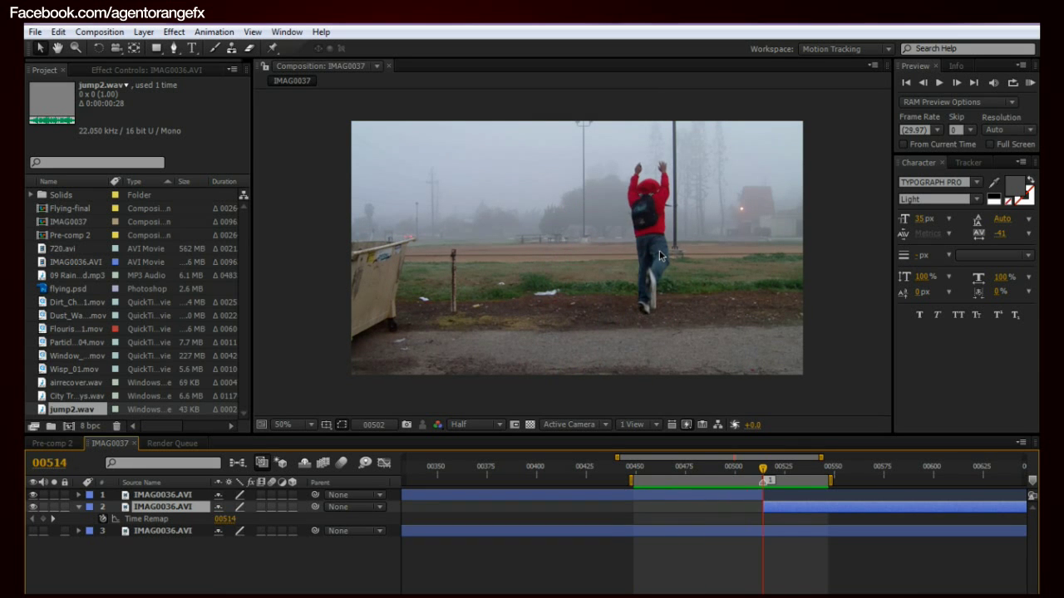
{"action": "key", "text": "KP_0"}
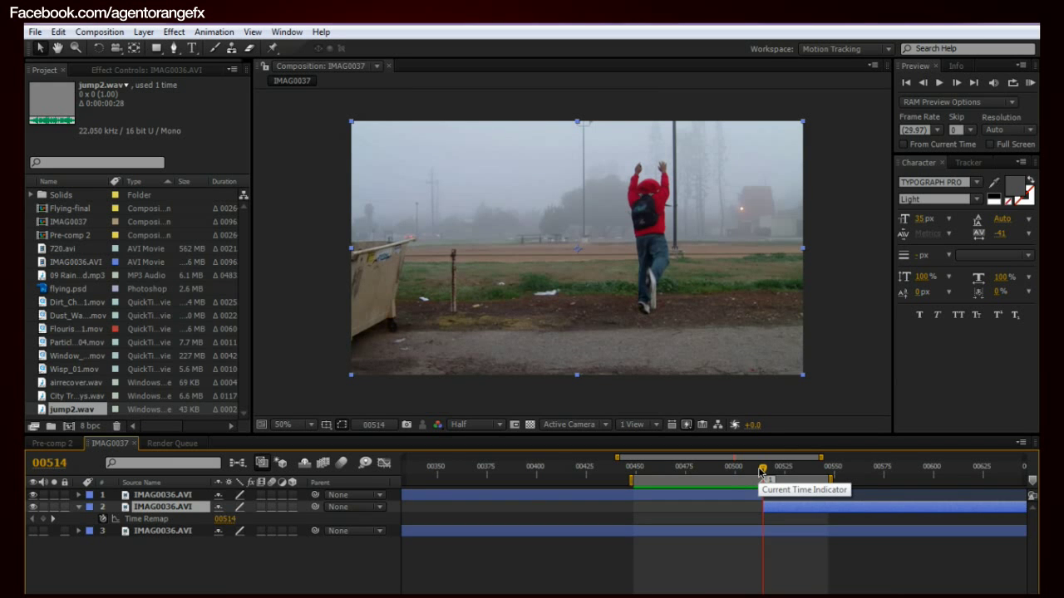
{"action": "left_click_drag", "start_coordinate": [762, 470], "coordinate": [765, 471]}
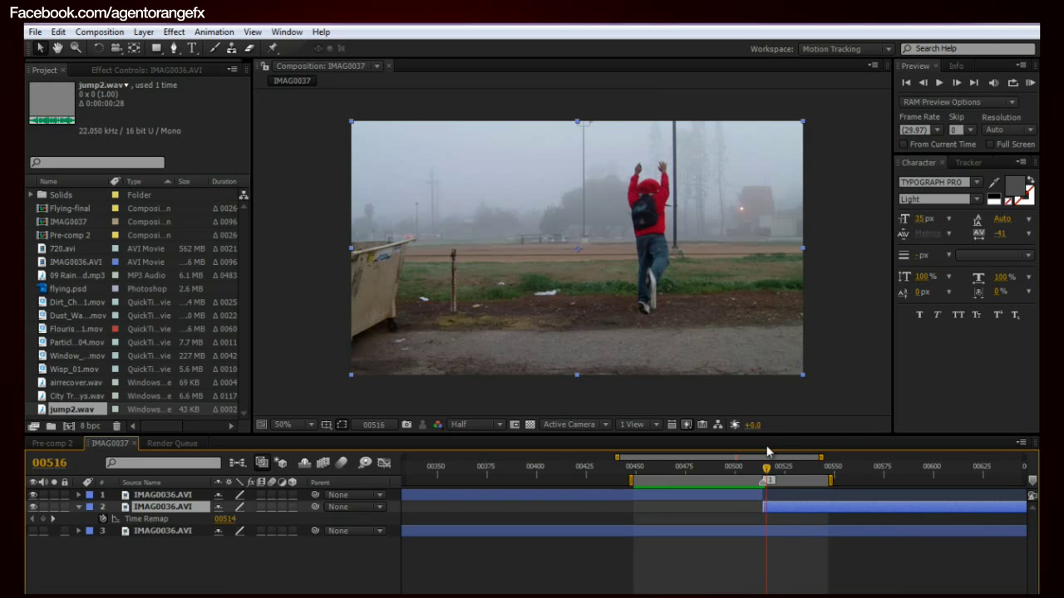
{"action": "mouse_move", "coordinate": [766, 476]}
{"action": "left_mouse_down"}
{"action": "mouse_move", "coordinate": [788, 477]}
{"action": "mouse_move", "coordinate": [760, 480]}
{"action": "mouse_move", "coordinate": [768, 490]}
{"action": "left_mouse_up"}
{"action": "key", "text": "Page_Up"}
{"action": "key", "text": "Page_Up"}
{"action": "key", "text": "Page_Up"}
With the Pen tool, start a mask on layer 2 up the boy's left side
{"action": "key", "text": "g"}
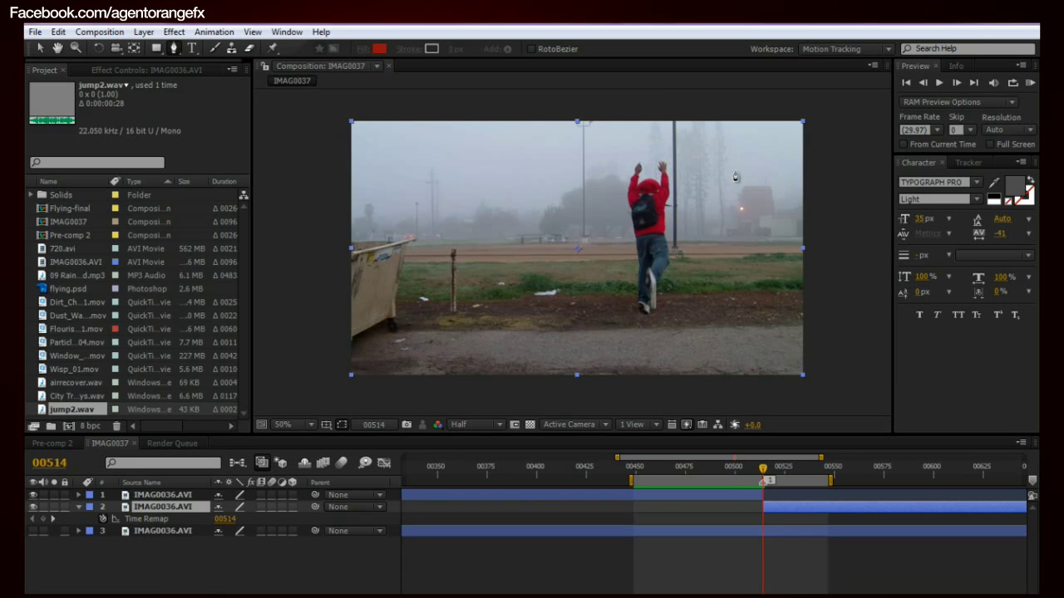
{"action": "scroll", "coordinate": [656, 212], "scroll_direction": "up", "scroll_amount": 3}
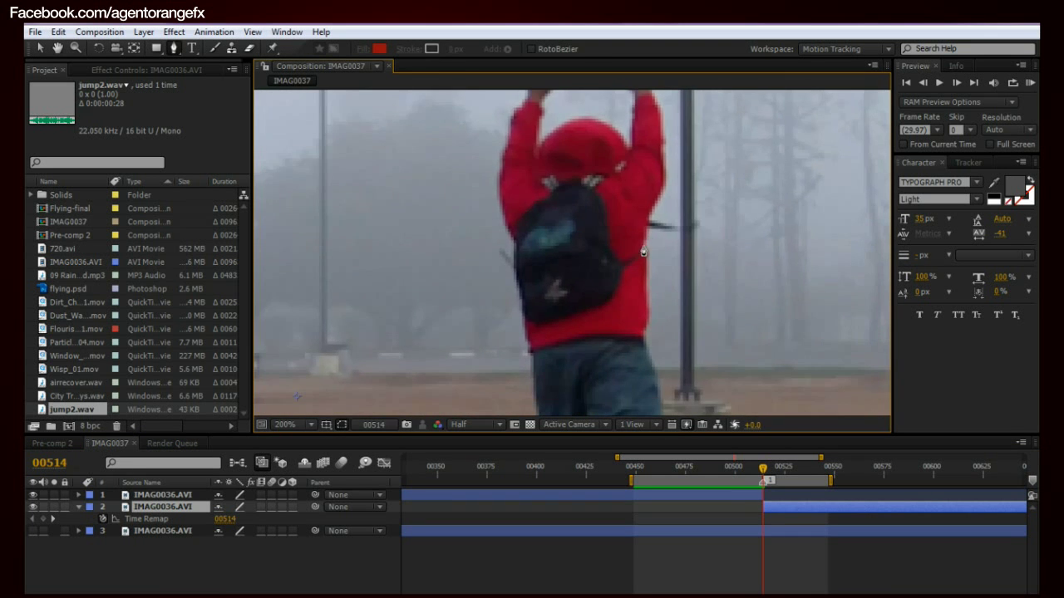
{"action": "scroll", "coordinate": [641, 255], "scroll_direction": "down", "scroll_amount": 2}
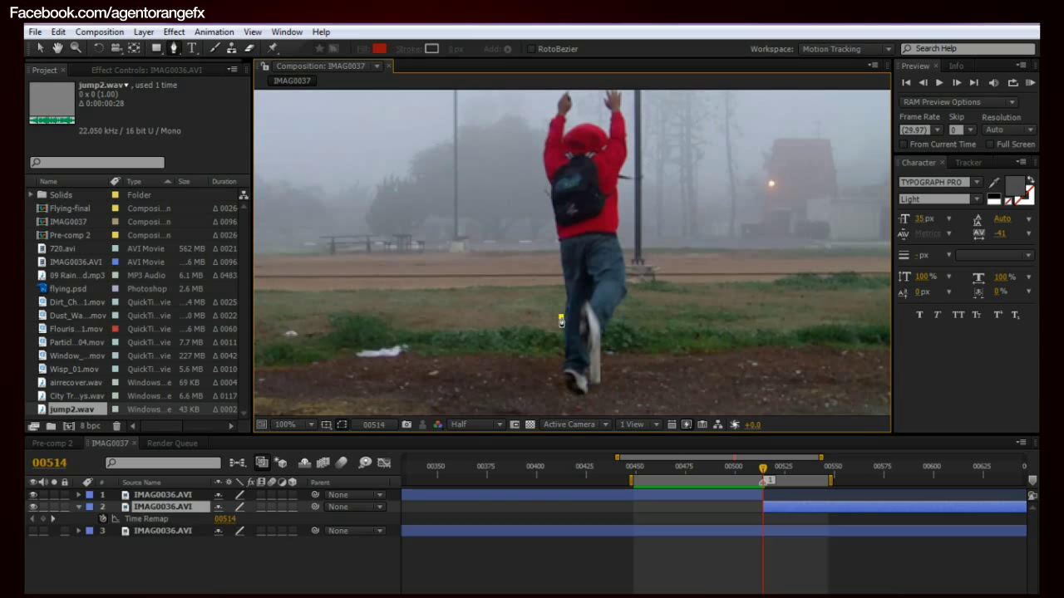
{"action": "left_click", "coordinate": [561, 317]}
{"action": "left_click", "coordinate": [563, 271]}
{"action": "left_click", "coordinate": [559, 245]}
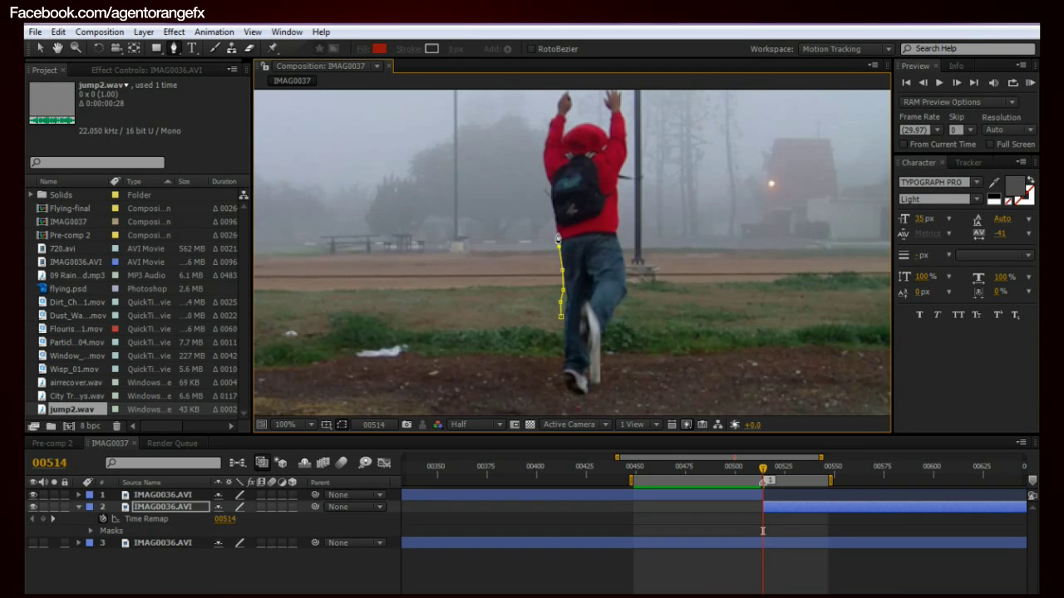
{"action": "left_click", "coordinate": [557, 231]}
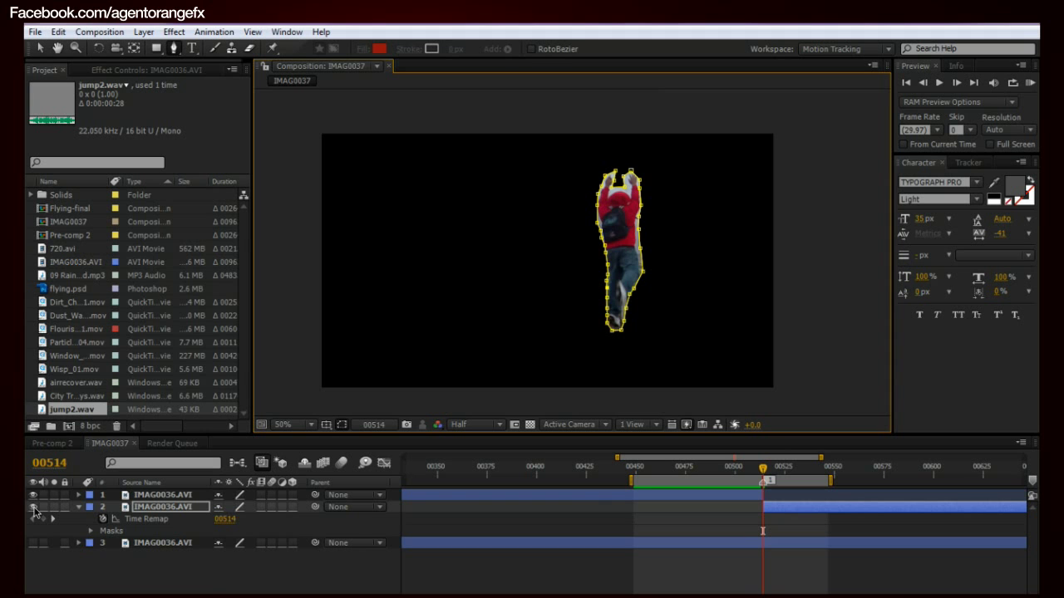
Finish the mask path around the boy and show layer 3's foggy park background again
{"action": "key", "text": "h"}
{"action": "scroll", "coordinate": [568, 314], "scroll_direction": "up", "scroll_amount": 2}
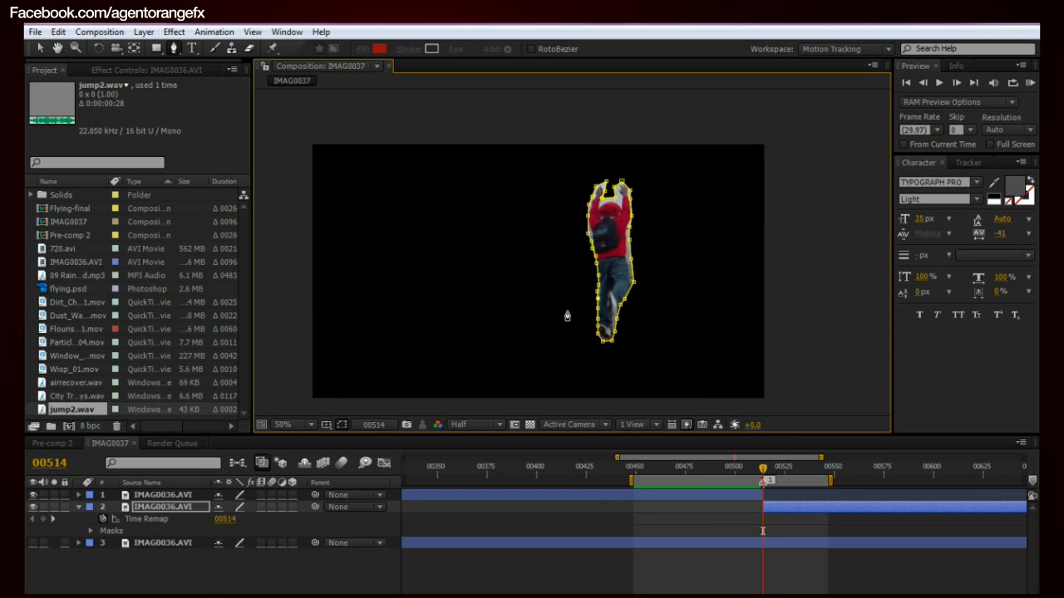
{"action": "key", "text": "g"}
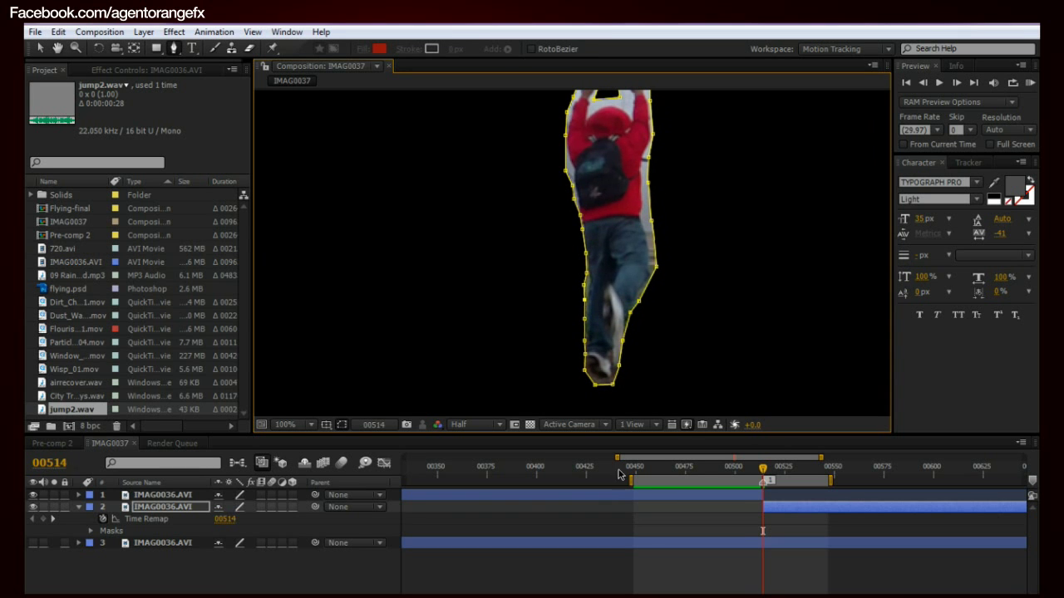
{"action": "left_click", "coordinate": [34, 543]}
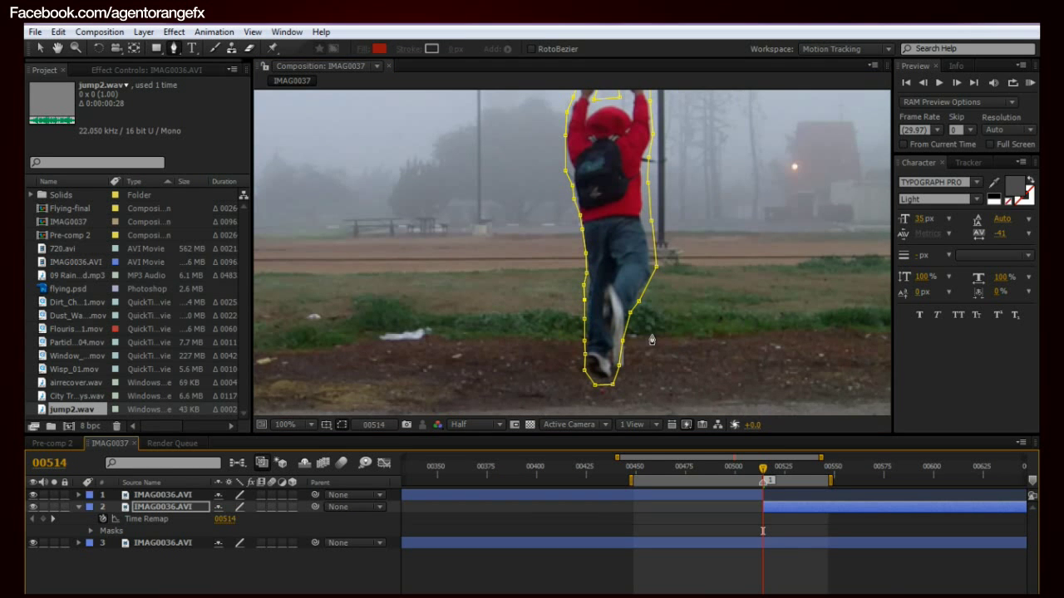
Shift background layer 3 to start around frame 00340
{"action": "left_click", "coordinate": [769, 551]}
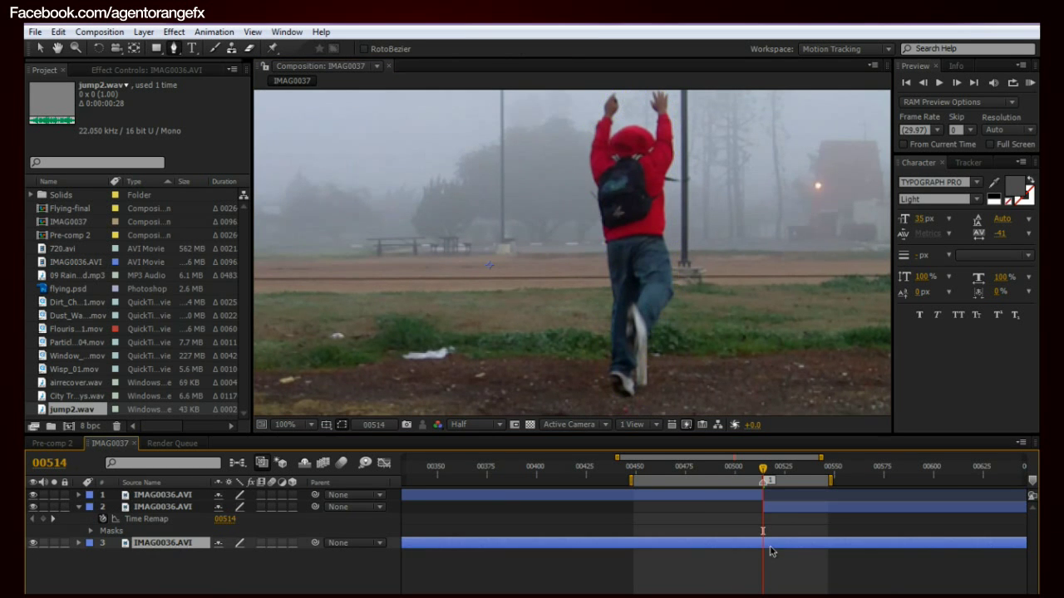
{"action": "scroll", "coordinate": [773, 540], "scroll_direction": "down", "scroll_amount": 4}
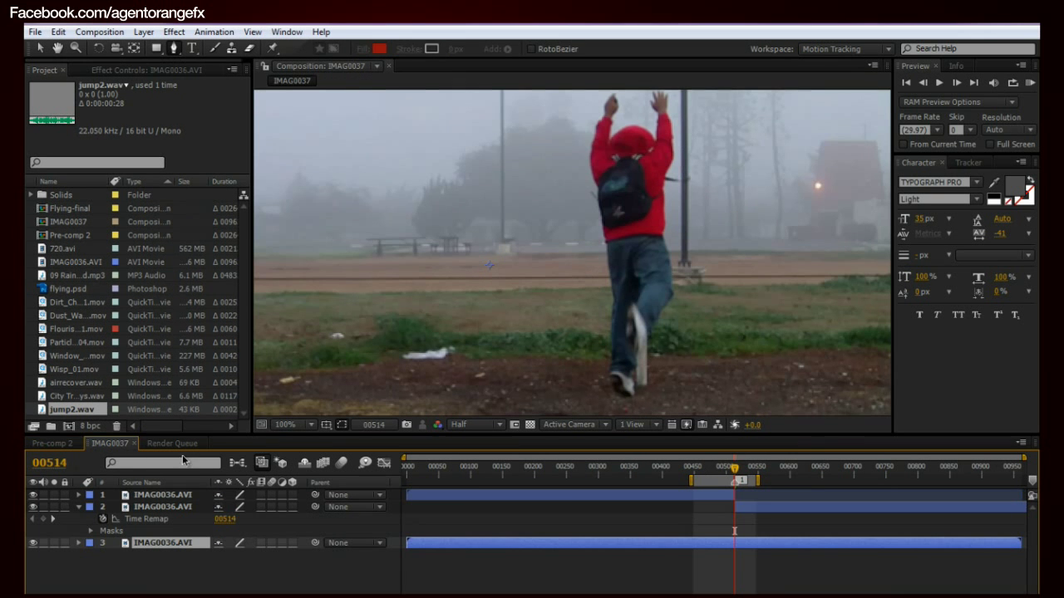
{"action": "left_click_drag", "start_coordinate": [595, 542], "coordinate": [806, 544]}
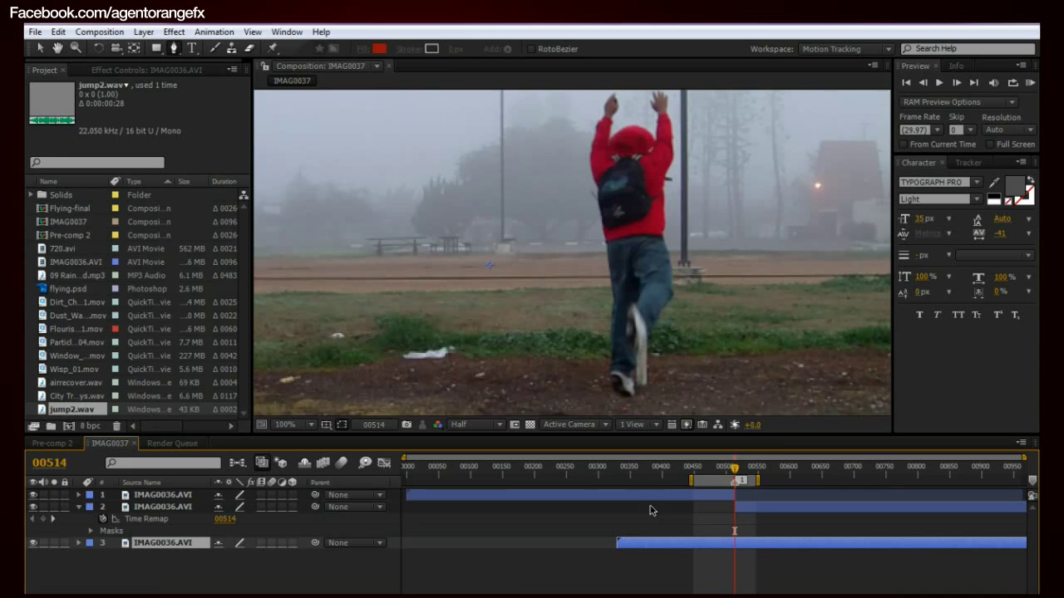
Scrub layer 3's footage in its Layer viewer past frame 00145, then close that view
{"action": "double_click", "coordinate": [655, 547]}
{"action": "scroll", "coordinate": [485, 265], "scroll_direction": "down", "scroll_amount": 4}
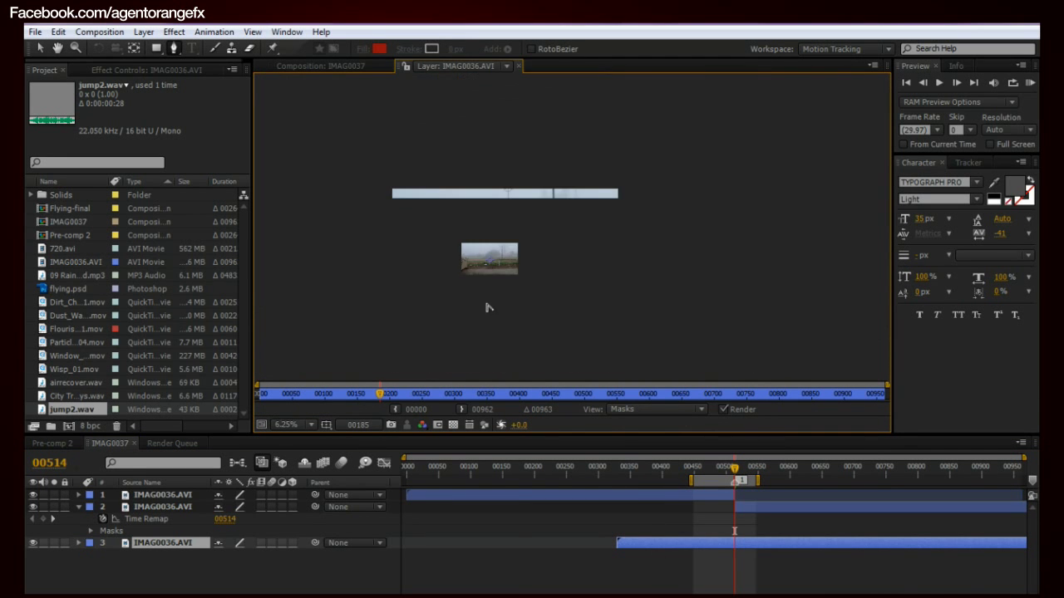
{"action": "left_click_drag", "start_coordinate": [383, 397], "coordinate": [287, 396]}
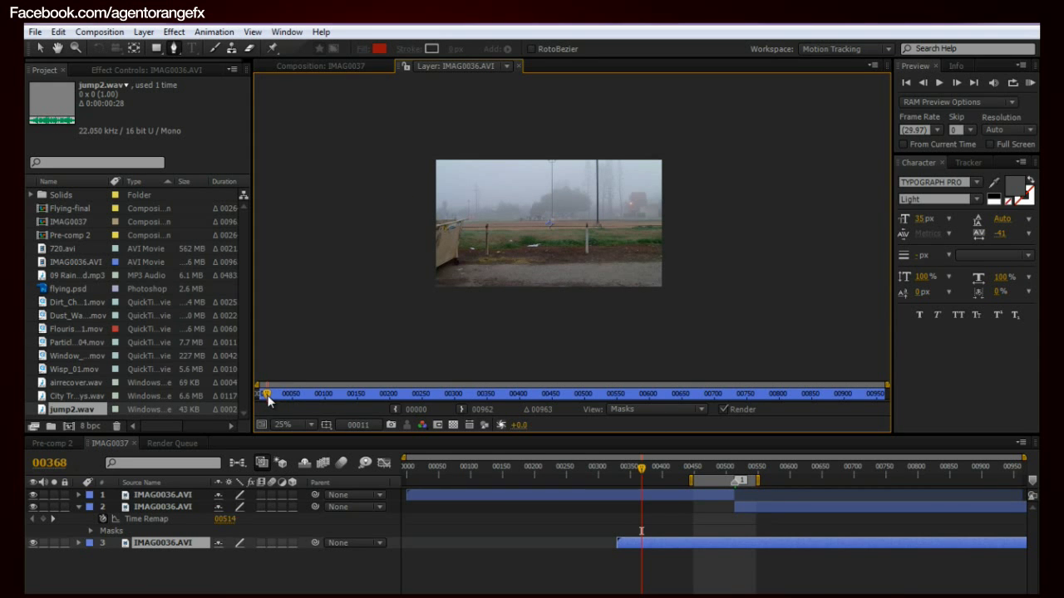
{"action": "left_click_drag", "start_coordinate": [334, 405], "coordinate": [361, 407]}
{"action": "scroll", "coordinate": [480, 308], "scroll_direction": "up", "scroll_amount": 2}
{"action": "left_click_drag", "start_coordinate": [482, 352], "coordinate": [451, 389]}
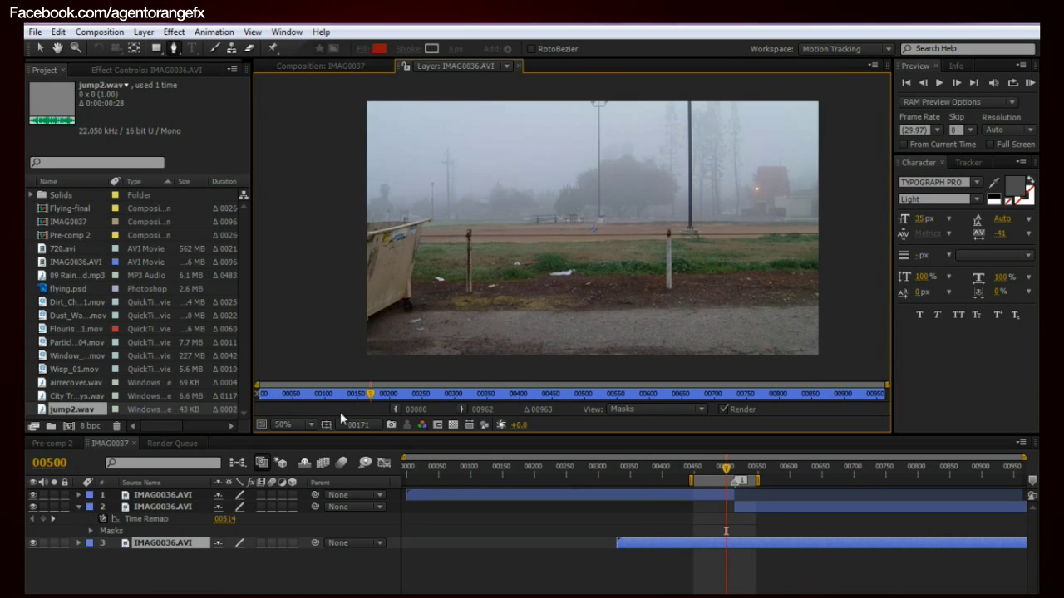
{"action": "left_click", "coordinate": [449, 397]}
{"action": "mouse_move", "coordinate": [463, 401]}
{"action": "left_mouse_down"}
{"action": "mouse_move", "coordinate": [517, 398]}
{"action": "mouse_move", "coordinate": [490, 398]}
{"action": "left_mouse_up"}
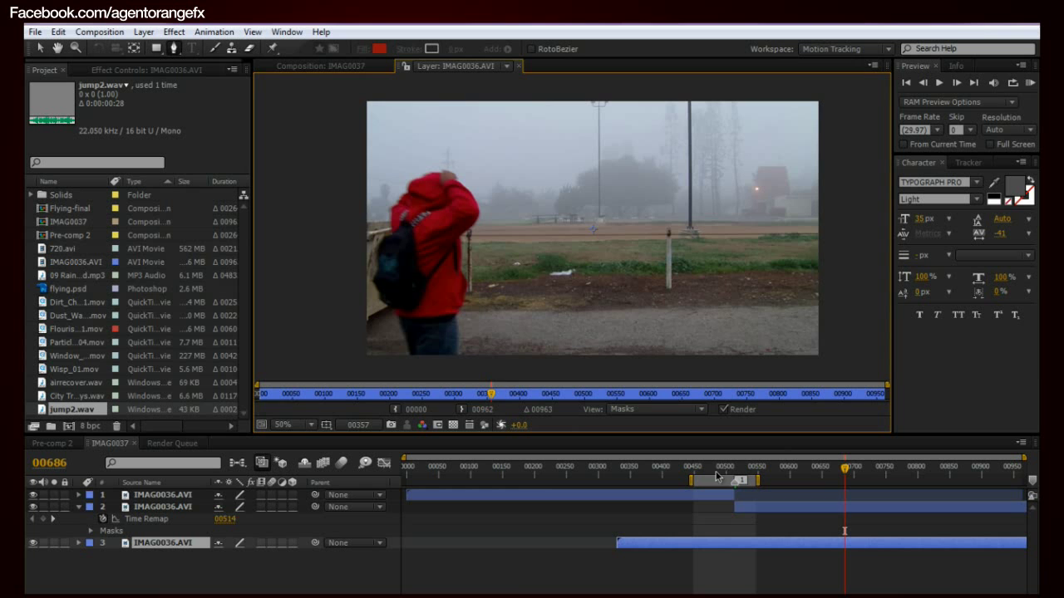
{"action": "left_click", "coordinate": [519, 65]}
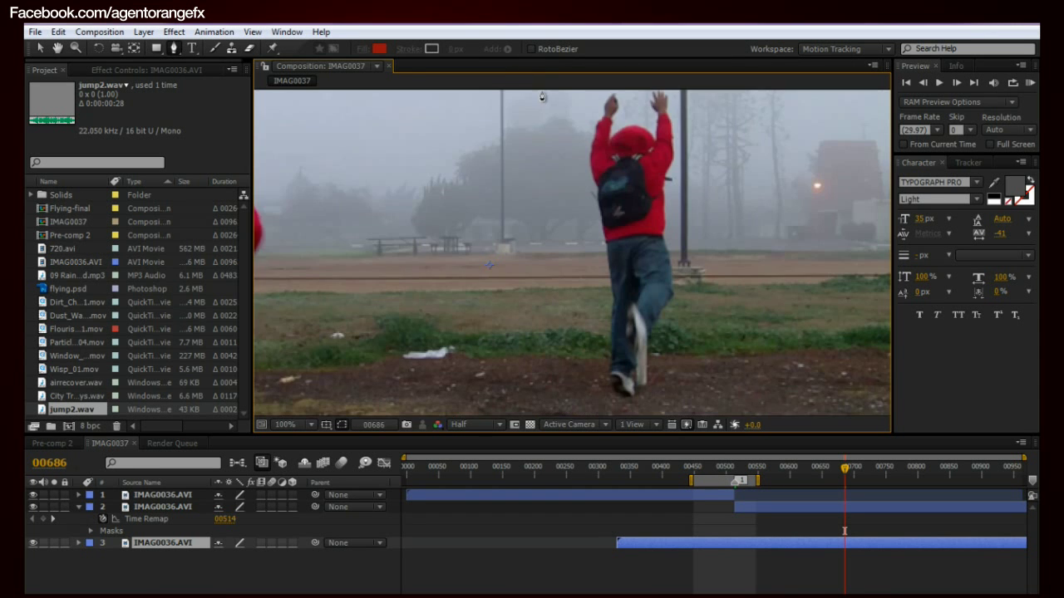
{"action": "scroll", "coordinate": [641, 375], "scroll_direction": "up", "scroll_amount": 2}
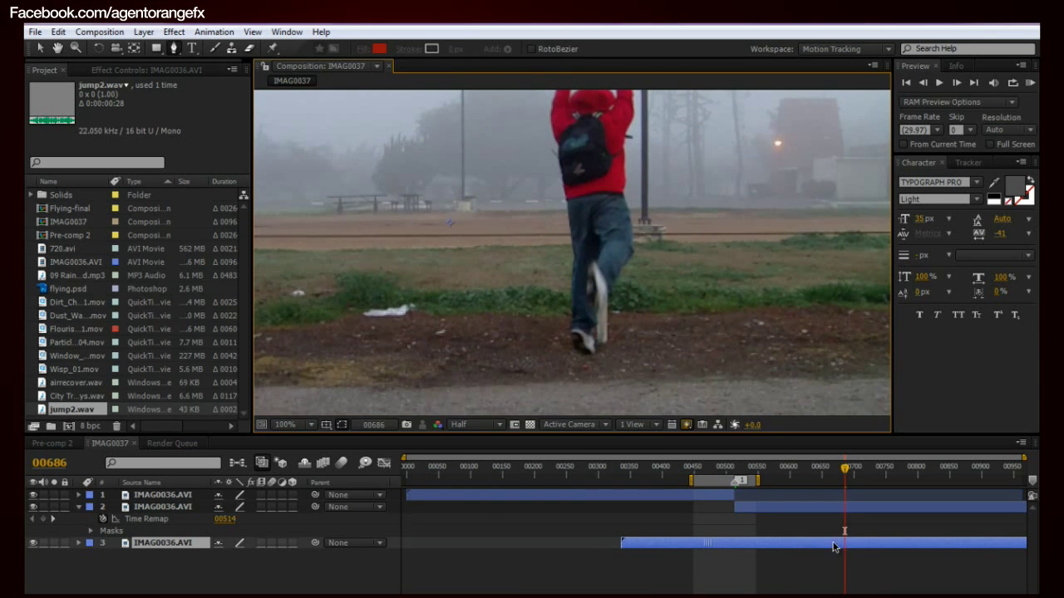
Trim the bottom clip to start later and re-centre the composition view
{"action": "left_click_drag", "start_coordinate": [731, 549], "coordinate": [748, 569]}
{"action": "left_click", "coordinate": [748, 569]}
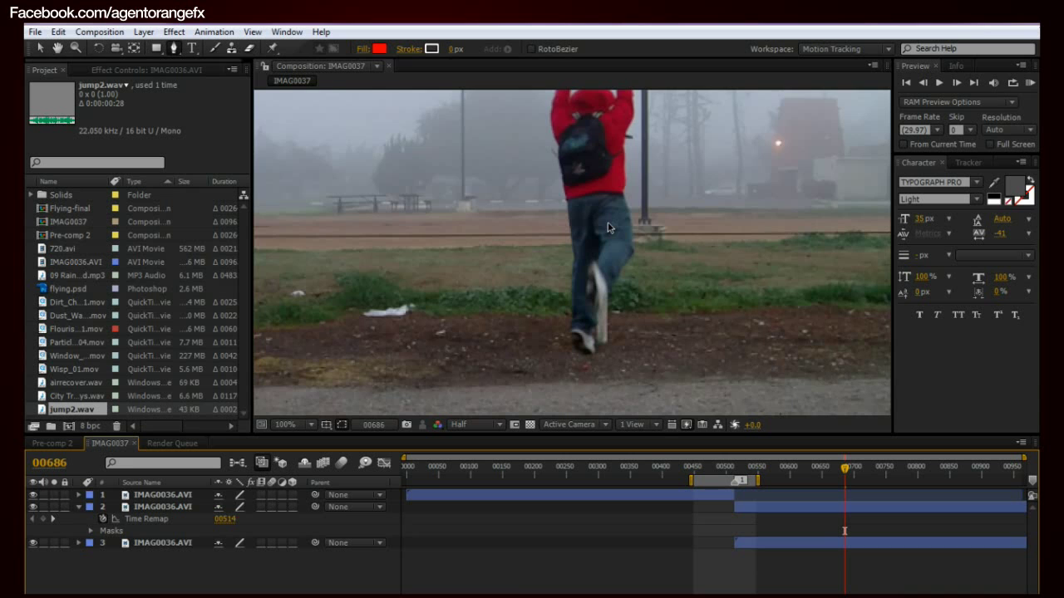
{"action": "scroll", "coordinate": [612, 238], "scroll_direction": "down", "scroll_amount": 1}
{"action": "left_click_drag", "start_coordinate": [619, 240], "coordinate": [651, 265]}
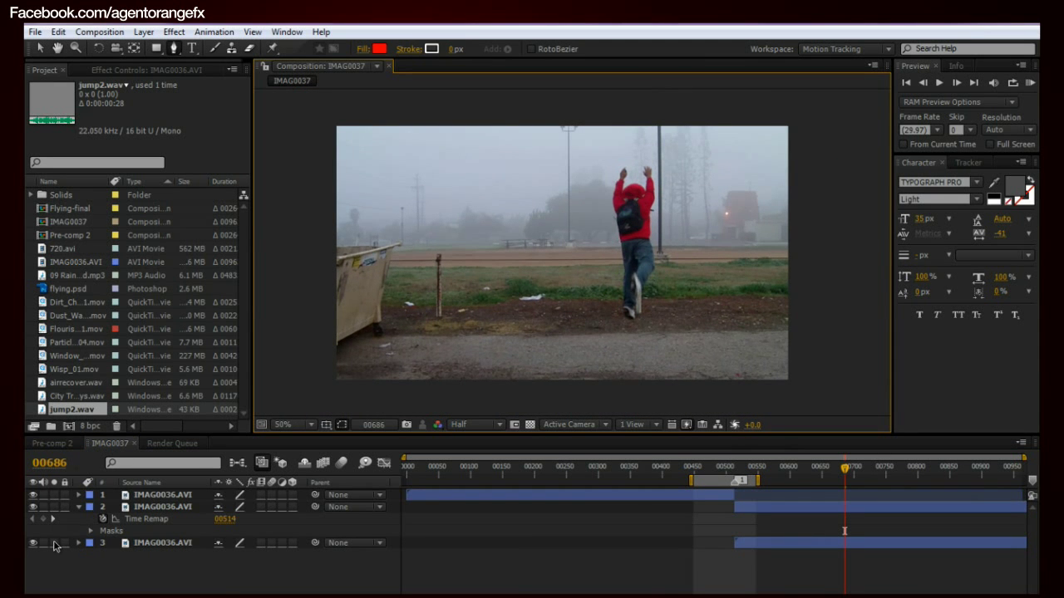
Solo the background and jumper layers in turn, then create Shape Layer 1 with a Pen click
{"action": "left_click", "coordinate": [54, 543]}
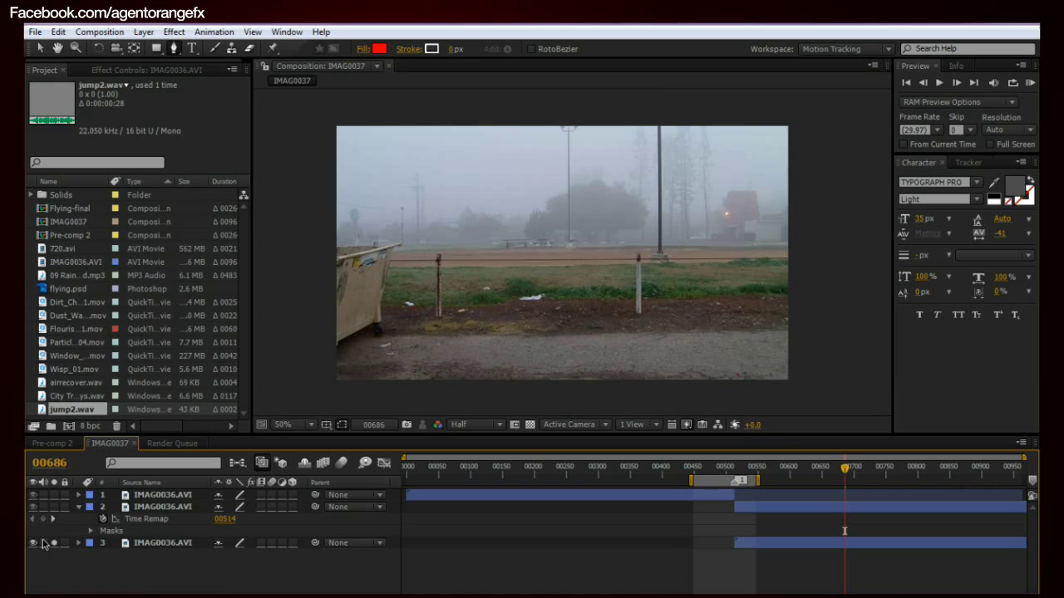
{"action": "left_click", "coordinate": [54, 544]}
{"action": "left_click", "coordinate": [54, 507]}
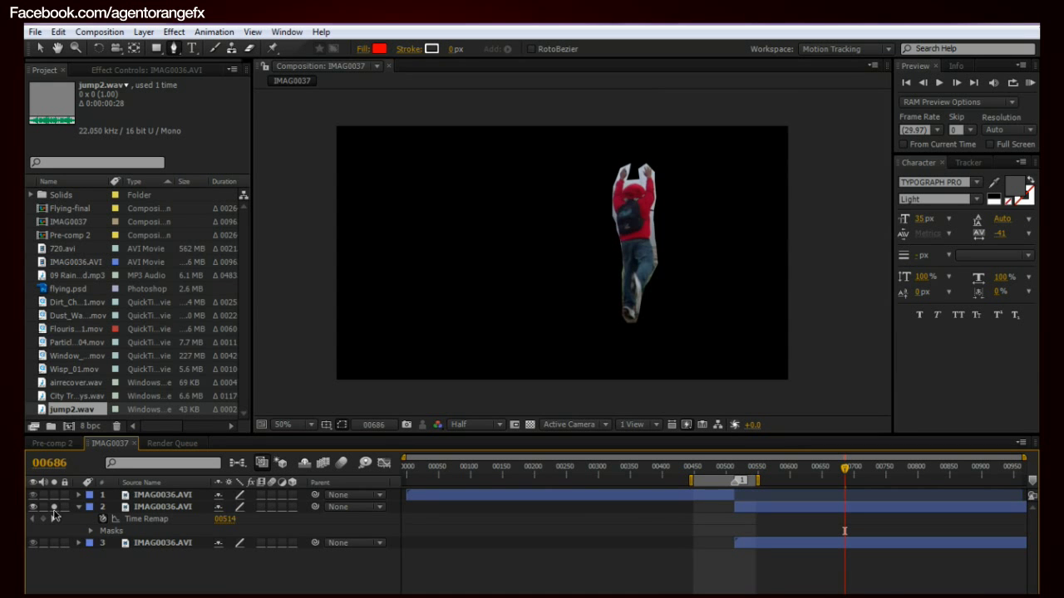
{"action": "scroll", "coordinate": [474, 358], "scroll_direction": "up", "scroll_amount": 2}
{"action": "scroll", "coordinate": [515, 333], "scroll_direction": "down", "scroll_amount": 2}
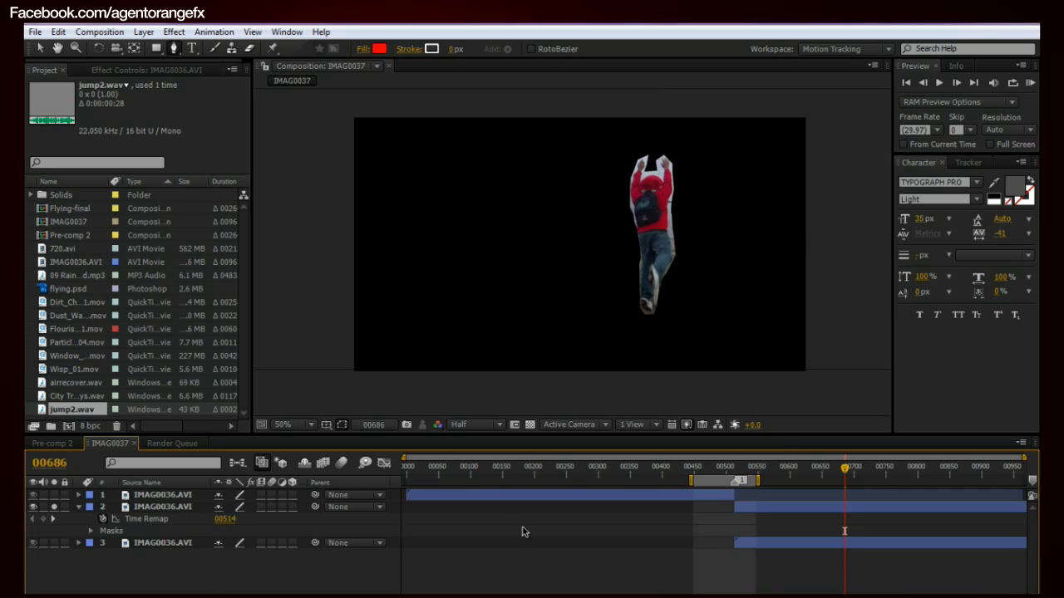
{"action": "left_click", "coordinate": [53, 506]}
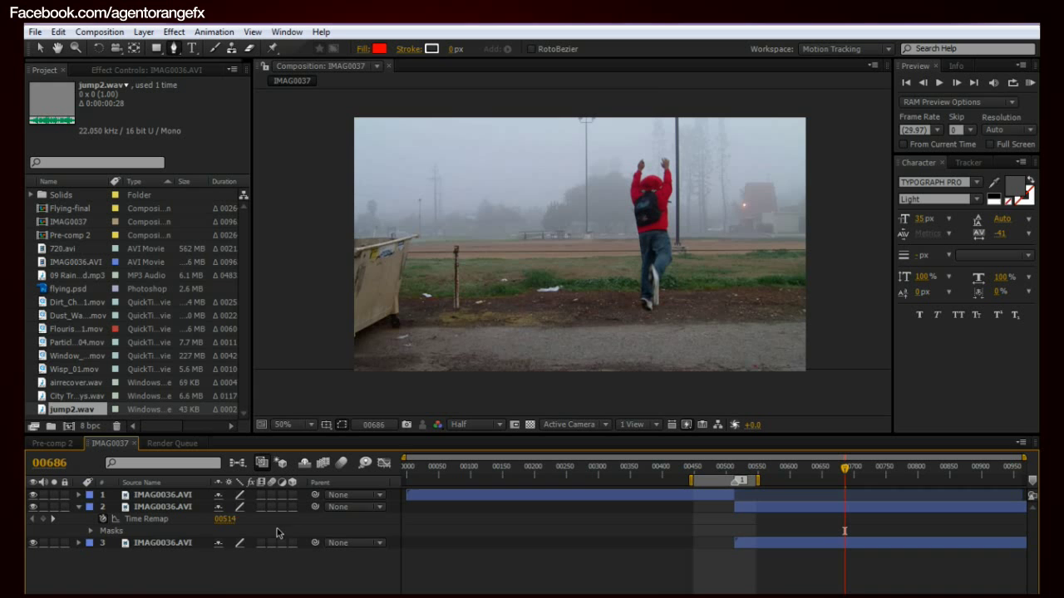
{"action": "left_click", "coordinate": [642, 239]}
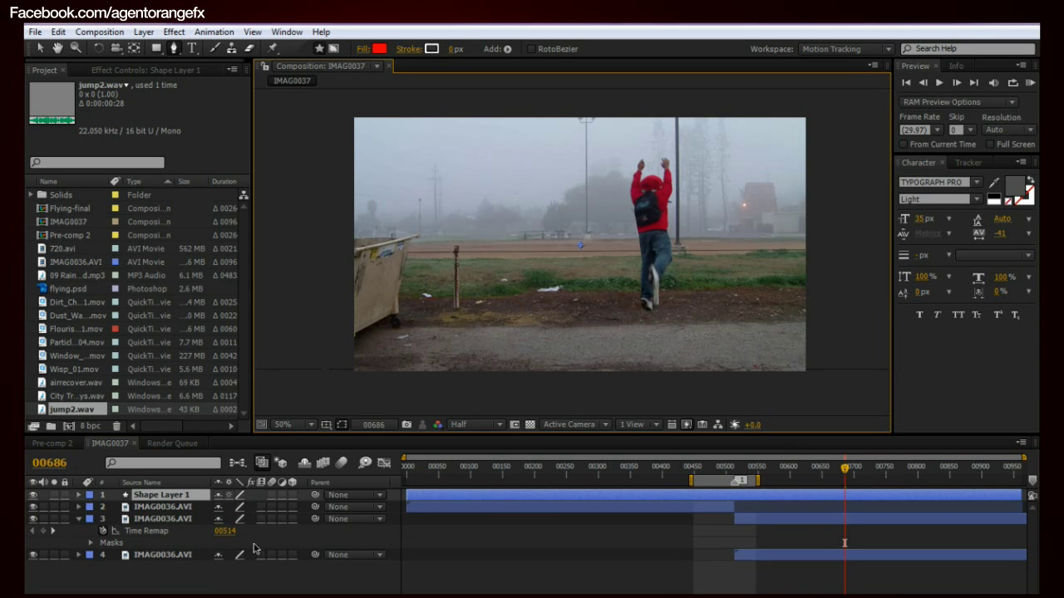
Set the jumper's Mask 1 expansion to -7 px and feather to 8 px
{"action": "left_click", "coordinate": [805, 521]}
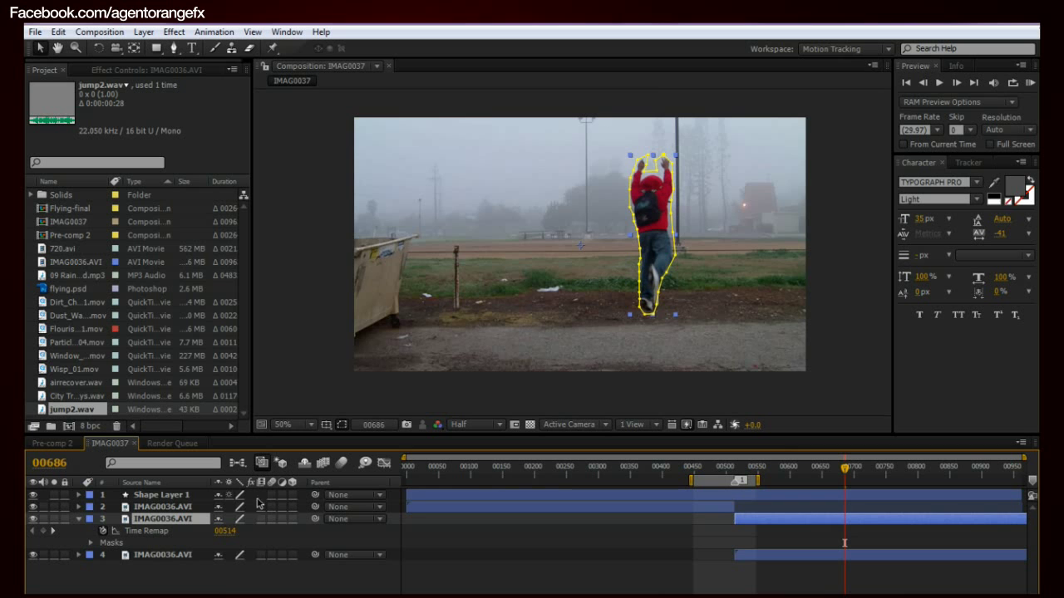
{"action": "key", "text": "alt+m"}
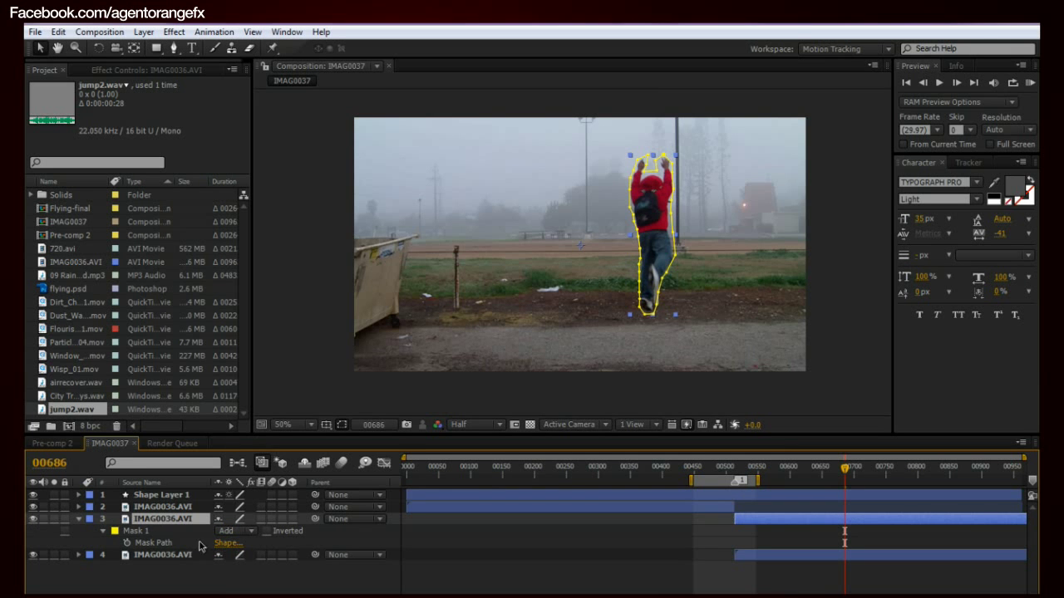
{"action": "key", "text": "period"}
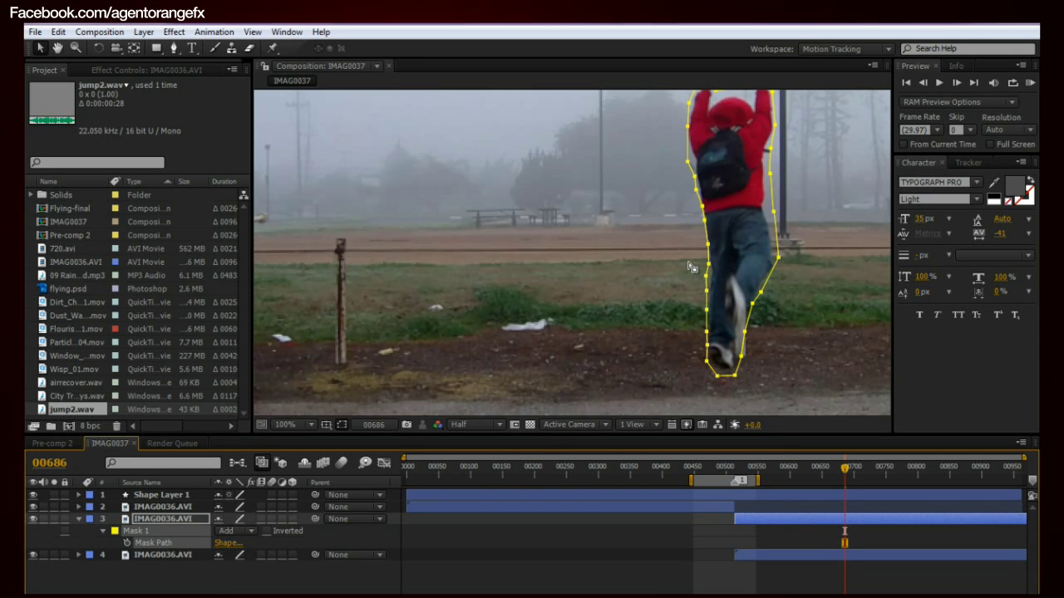
{"action": "left_click", "coordinate": [53, 519]}
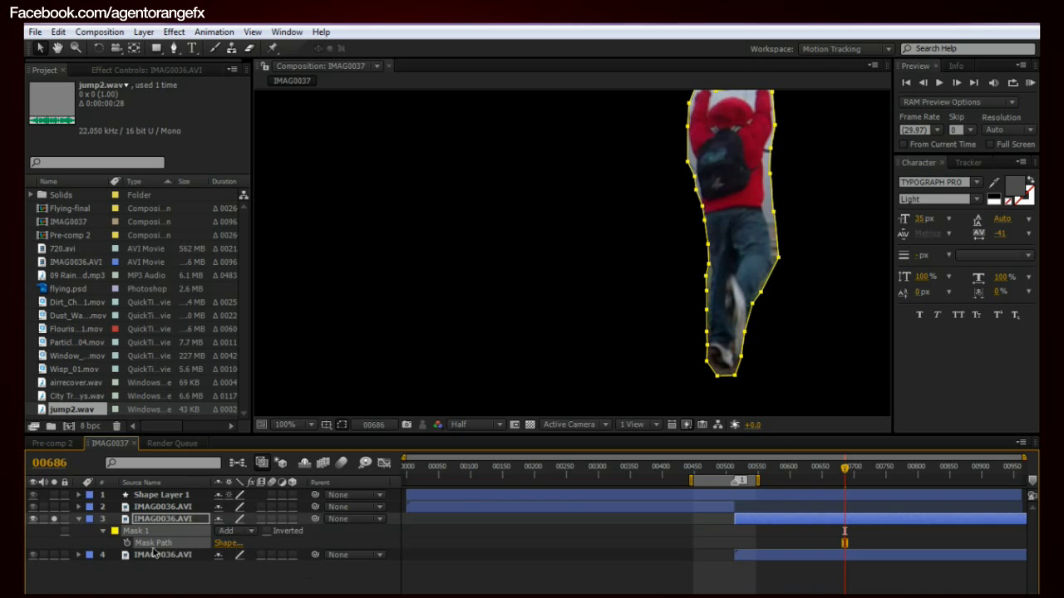
{"action": "key", "text": "m"}
{"action": "key", "text": "m"}
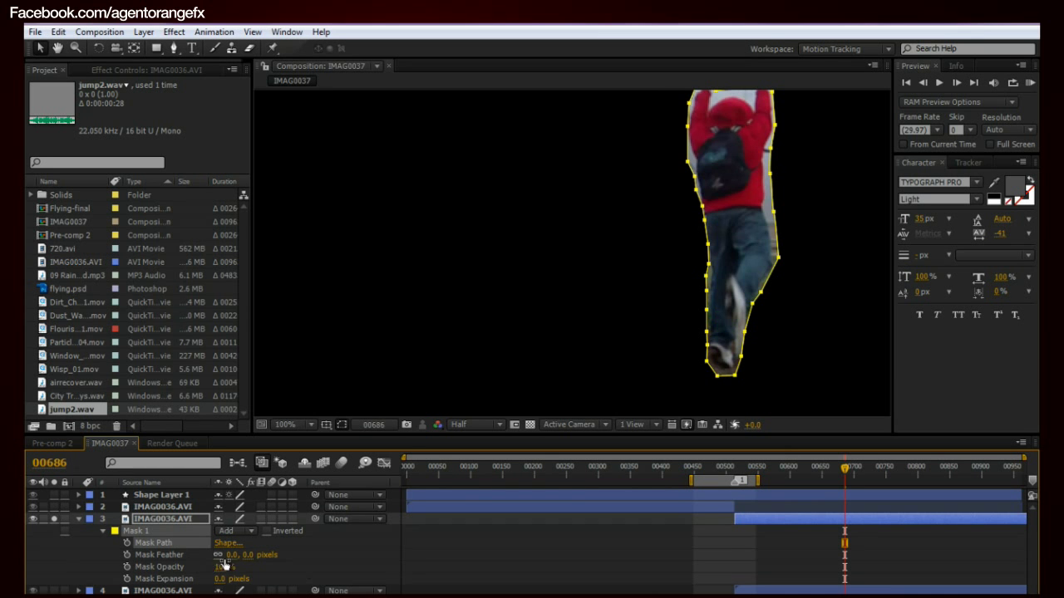
{"action": "left_click_drag", "start_coordinate": [229, 582], "coordinate": [259, 555]}
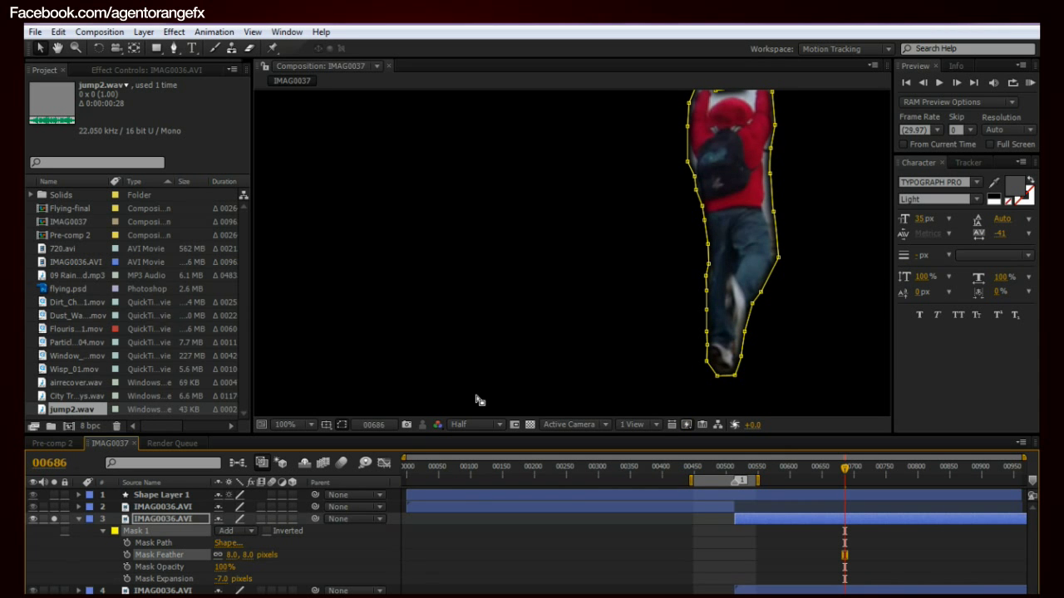
{"action": "left_click_drag", "start_coordinate": [582, 285], "coordinate": [513, 337]}
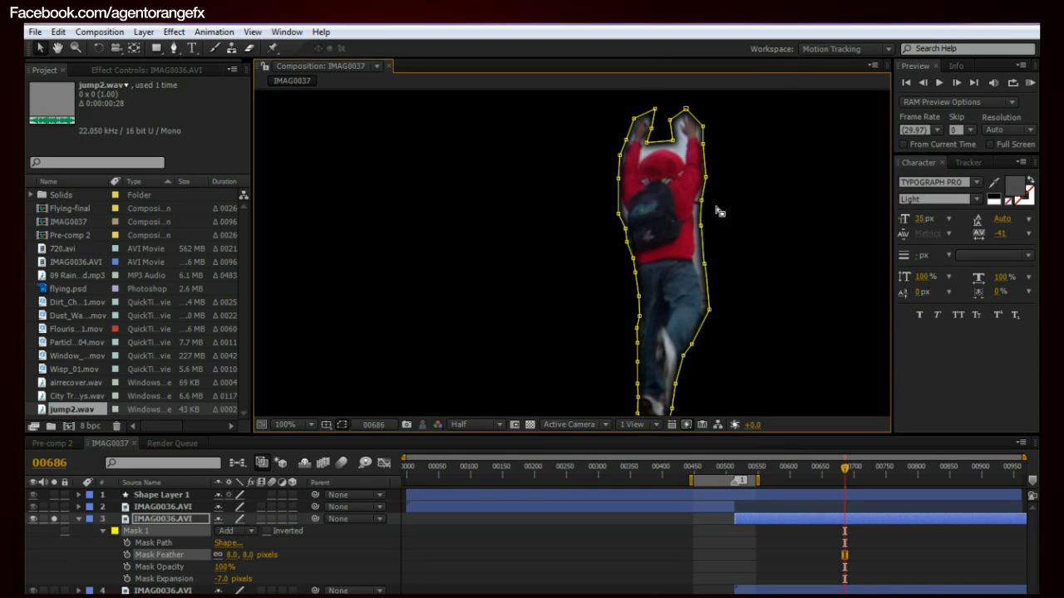
Inspect the softened mask edge up close, restore the background and collapse the mask properties
{"action": "left_click_drag", "start_coordinate": [694, 279], "coordinate": [674, 236]}
{"action": "key", "text": "v"}
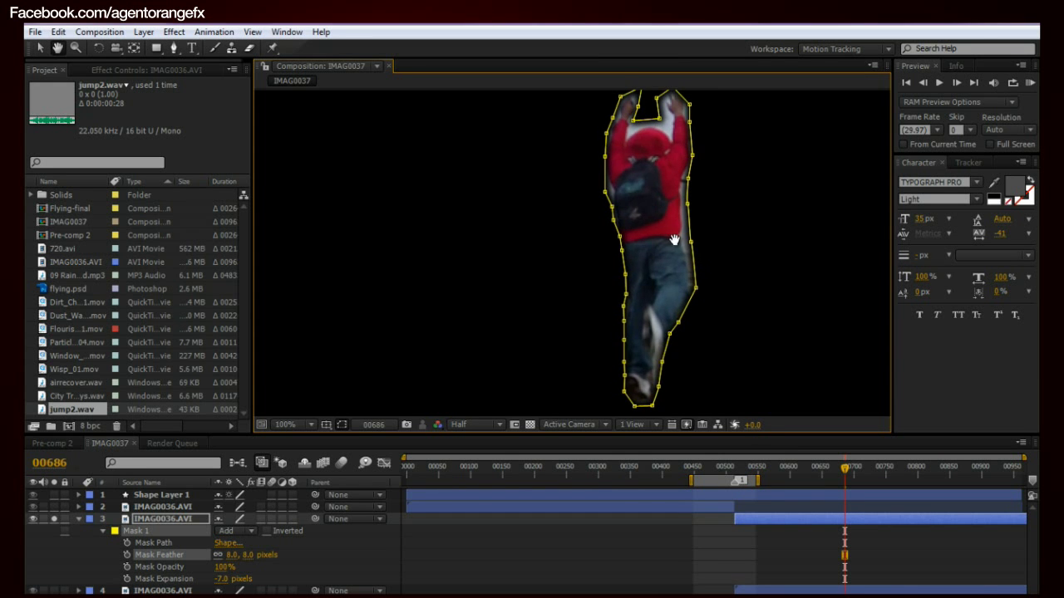
{"action": "scroll", "coordinate": [675, 242], "scroll_direction": "down", "scroll_amount": 1}
{"action": "left_click_drag", "start_coordinate": [674, 245], "coordinate": [657, 248]}
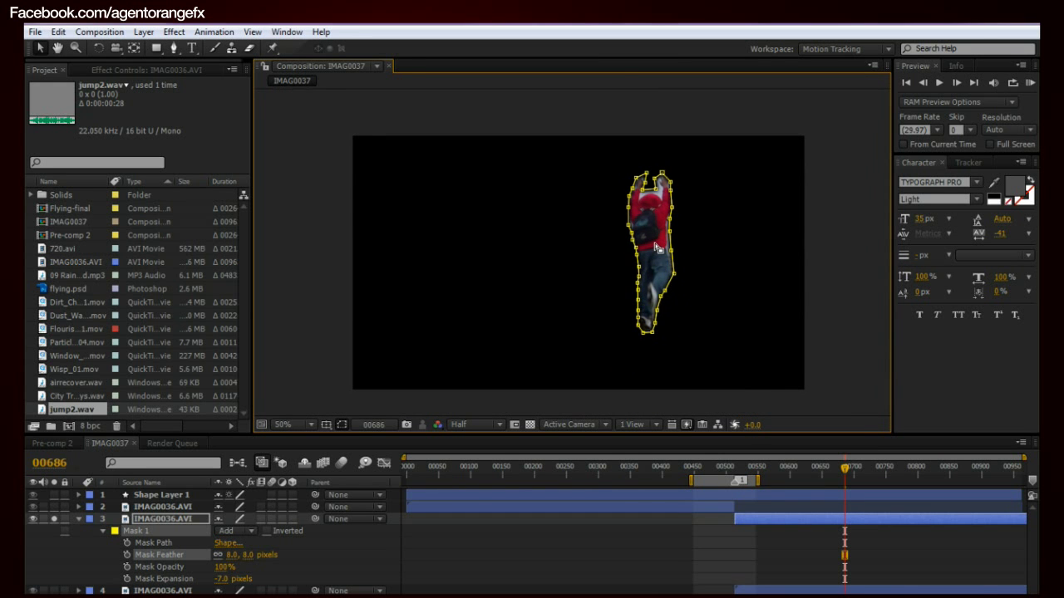
{"action": "scroll", "coordinate": [656, 248], "scroll_direction": "up", "scroll_amount": 2}
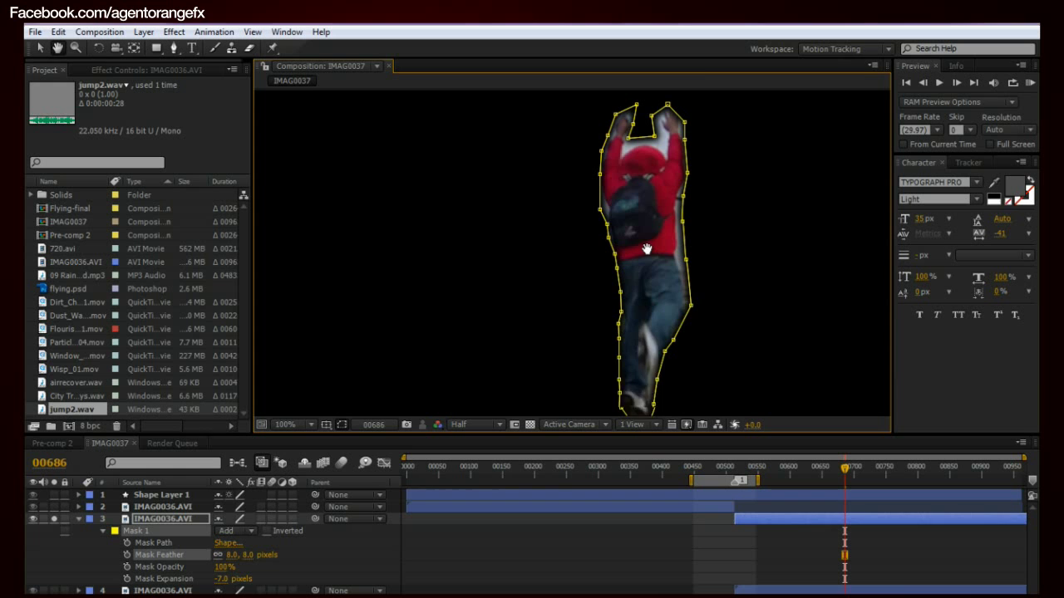
{"action": "left_click_drag", "start_coordinate": [632, 247], "coordinate": [619, 259]}
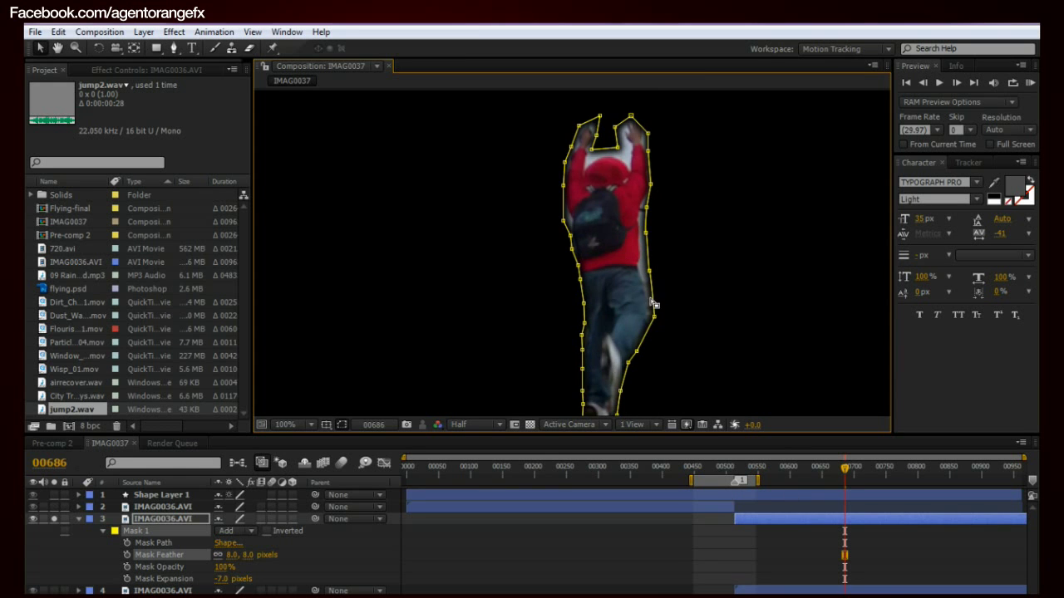
{"action": "scroll", "coordinate": [653, 292], "scroll_direction": "down", "scroll_amount": 1}
{"action": "left_click_drag", "start_coordinate": [665, 312], "coordinate": [664, 301]}
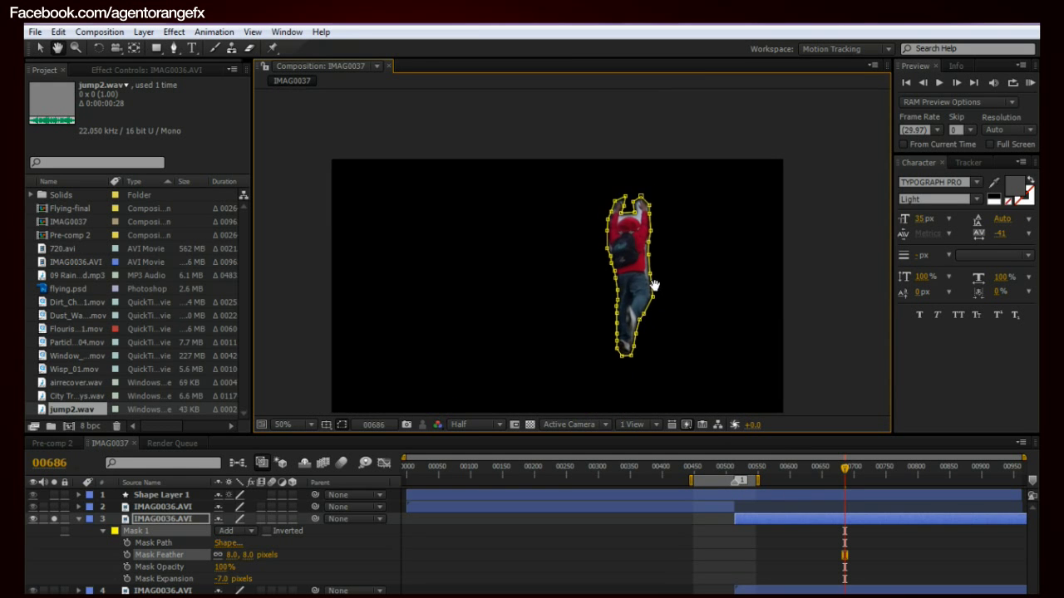
{"action": "left_click", "coordinate": [54, 519]}
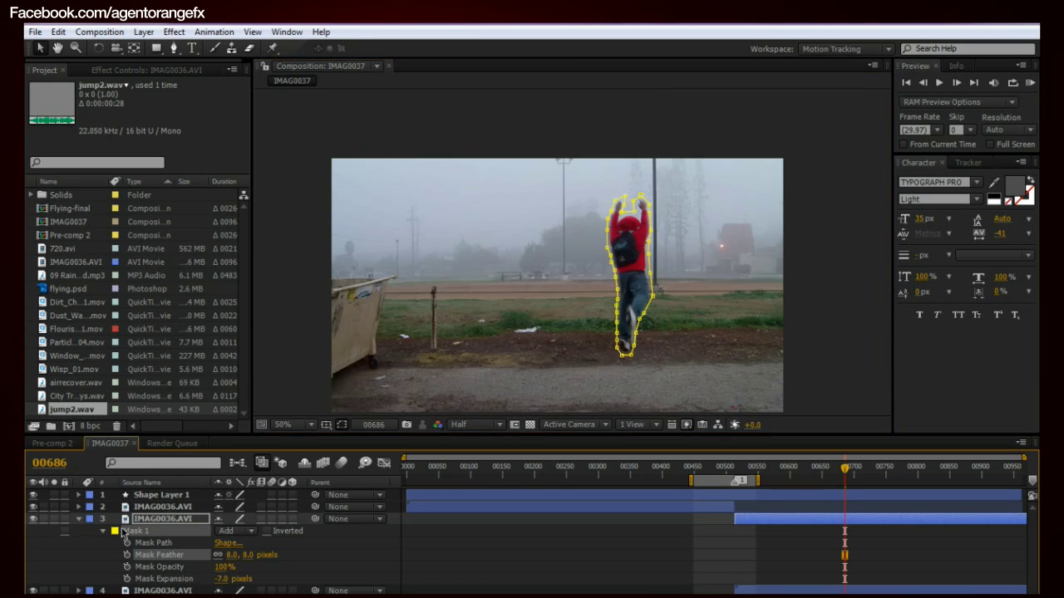
{"action": "left_click", "coordinate": [79, 518]}
{"action": "left_click", "coordinate": [152, 581]}
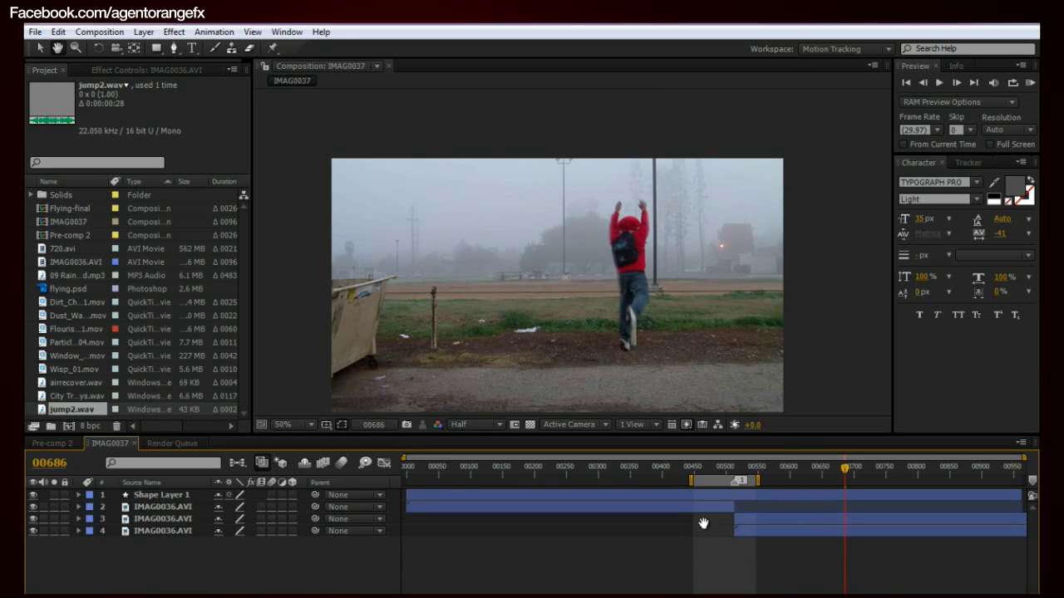
{"action": "left_click", "coordinate": [755, 521]}
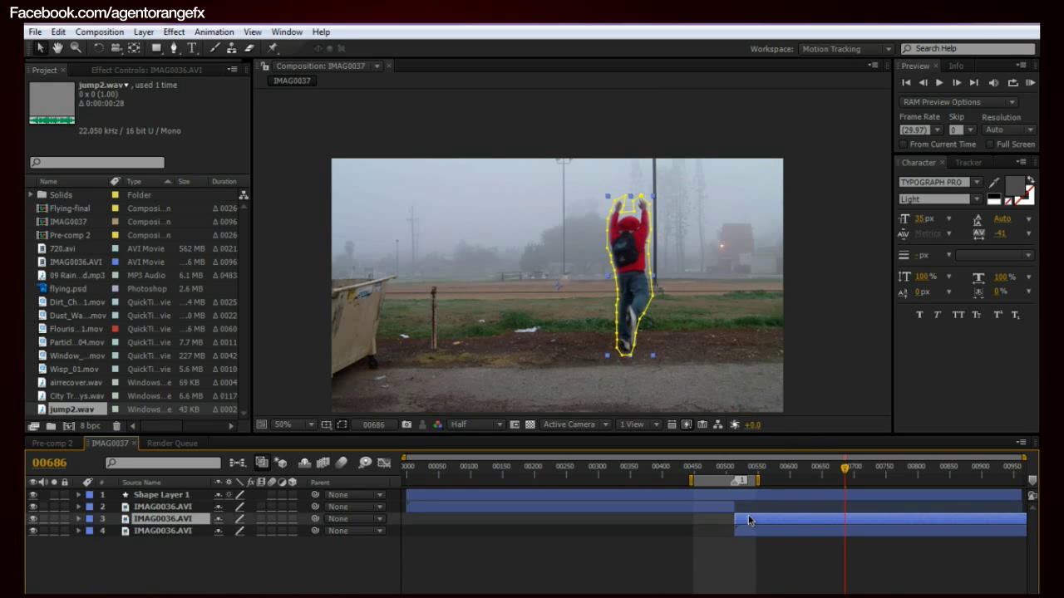
Keyframe the jumper's Position at 00514 (640, 360) and raise it above the frame by 00546
{"action": "key", "text": "p"}
{"action": "left_click", "coordinate": [111, 531]}
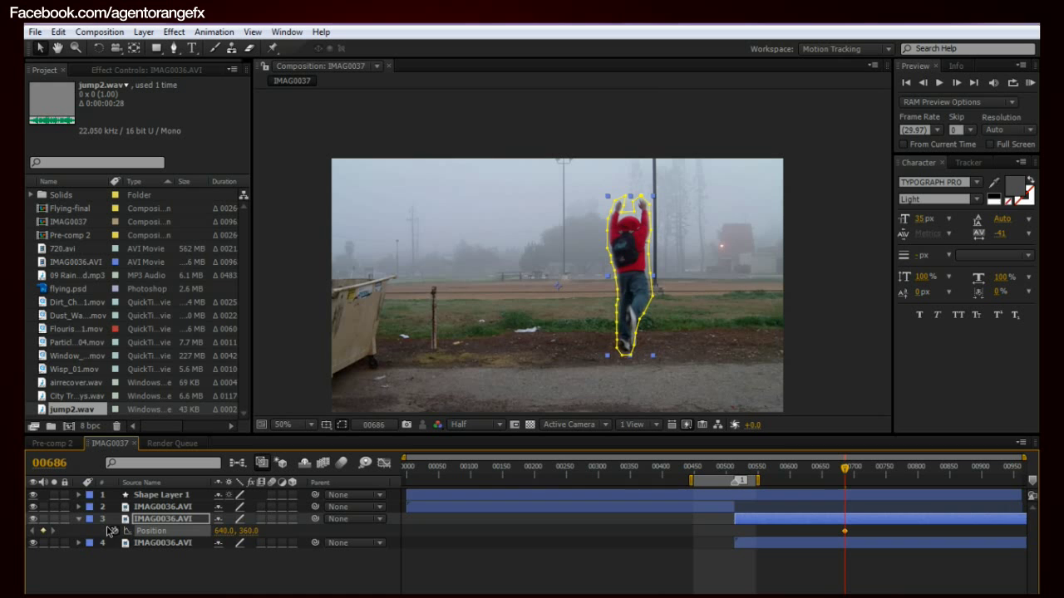
{"action": "left_click_drag", "start_coordinate": [846, 482], "coordinate": [735, 481]}
{"action": "key", "text": "alt+shift+p"}
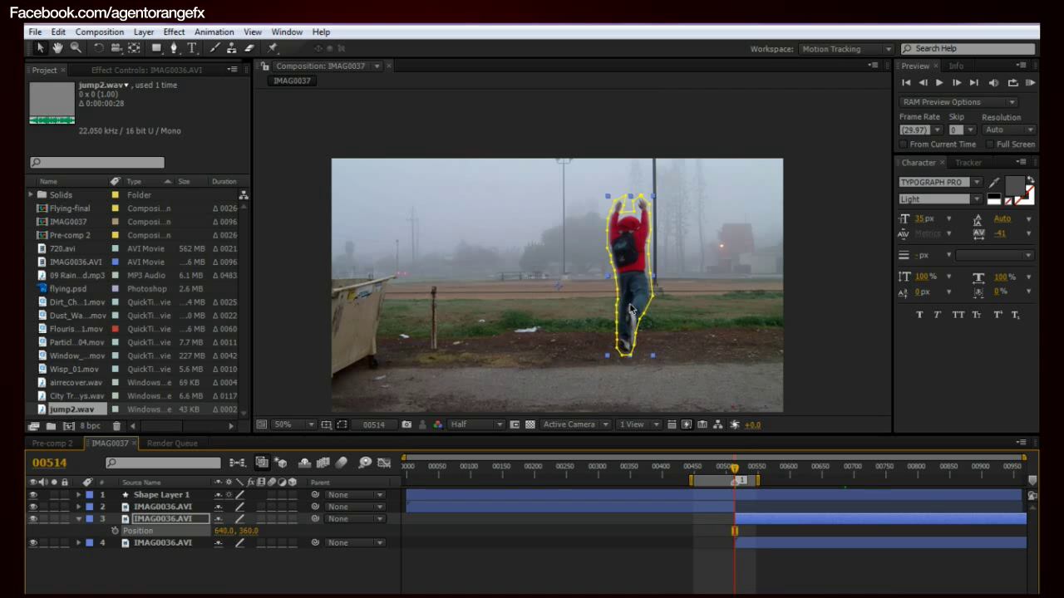
{"action": "left_click", "coordinate": [133, 531]}
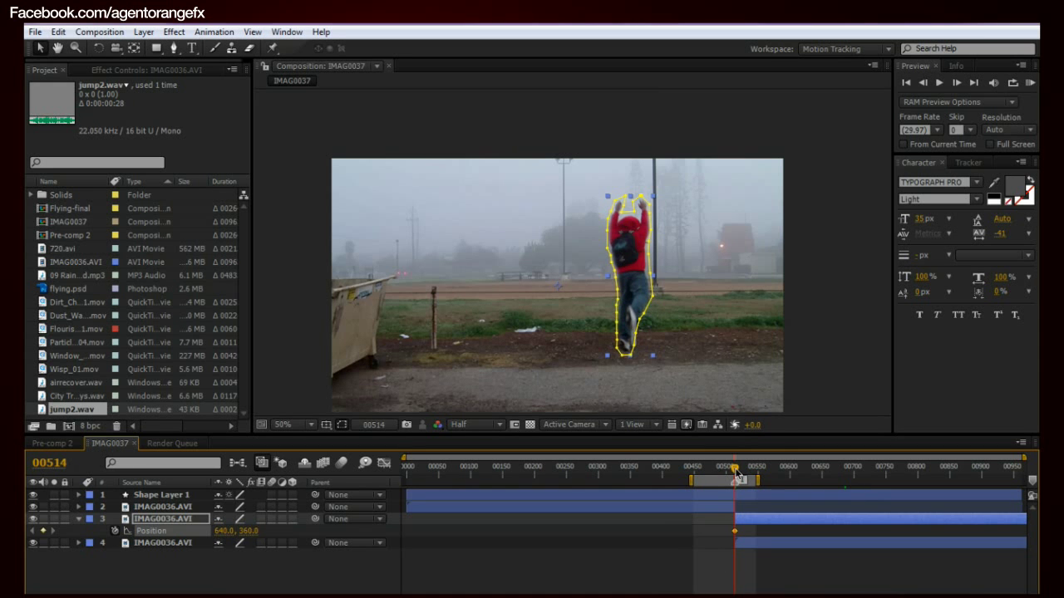
{"action": "left_click_drag", "start_coordinate": [736, 472], "coordinate": [757, 473]}
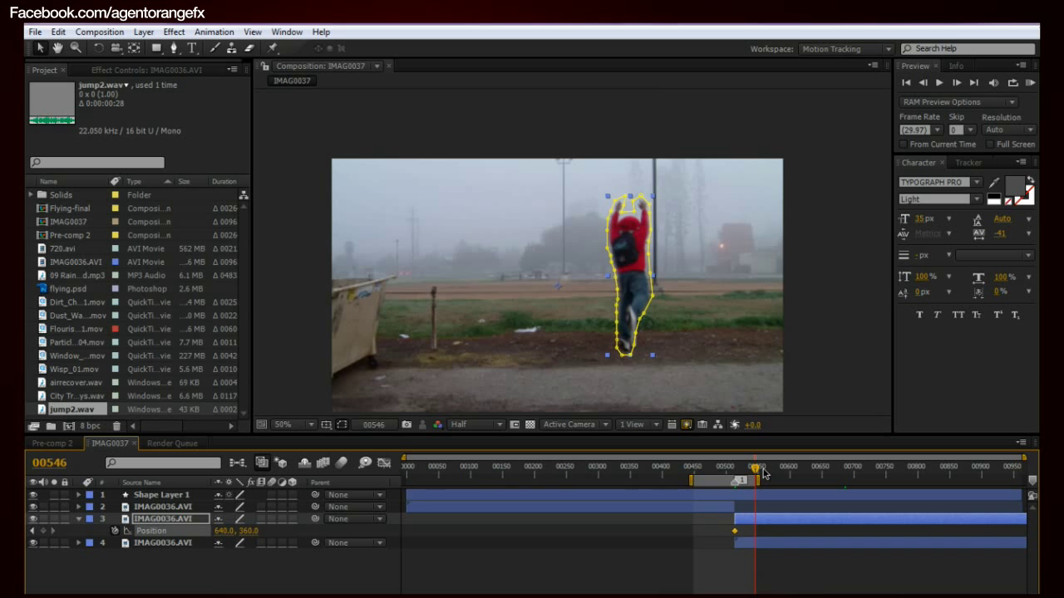
{"action": "left_click_drag", "start_coordinate": [647, 258], "coordinate": [646, 53]}
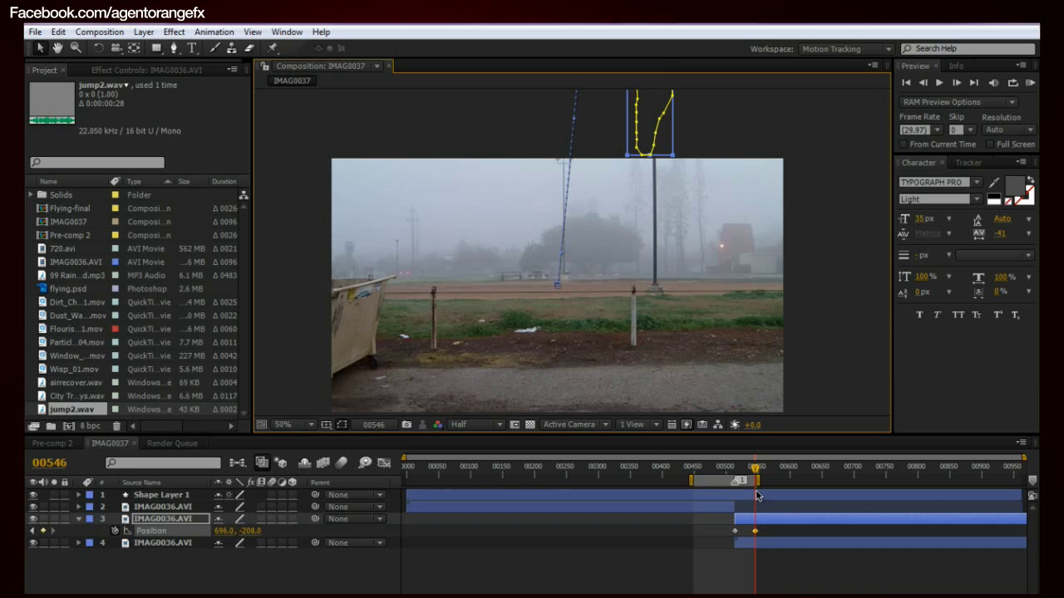
Preview the launch and move the end keyframe earlier to 00522 for a quicker exit
{"action": "key", "text": "KP_0"}
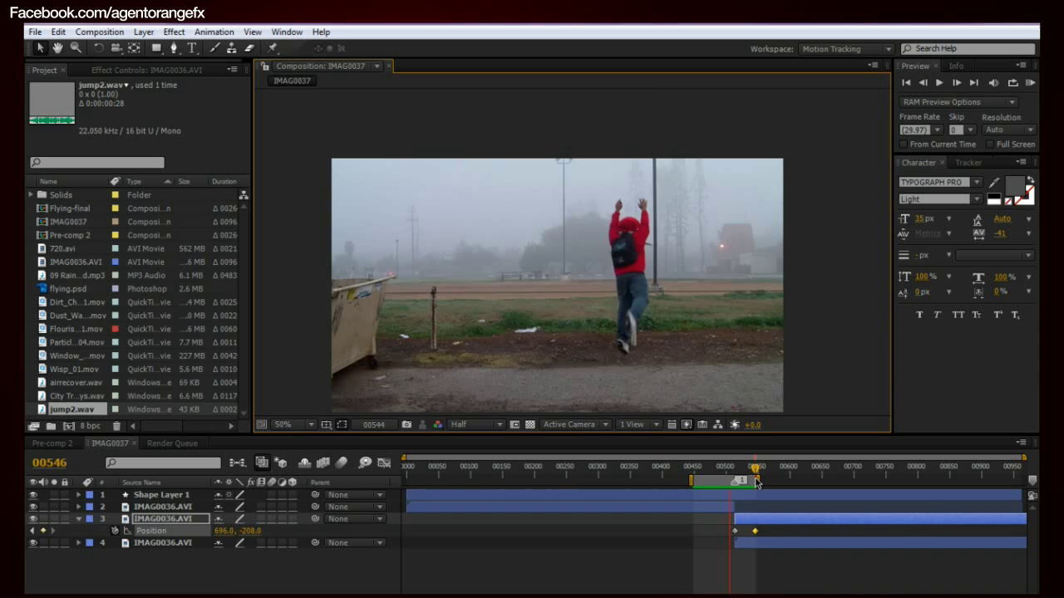
{"action": "key", "text": "space"}
{"action": "left_click_drag", "start_coordinate": [630, 328], "coordinate": [637, 297]}
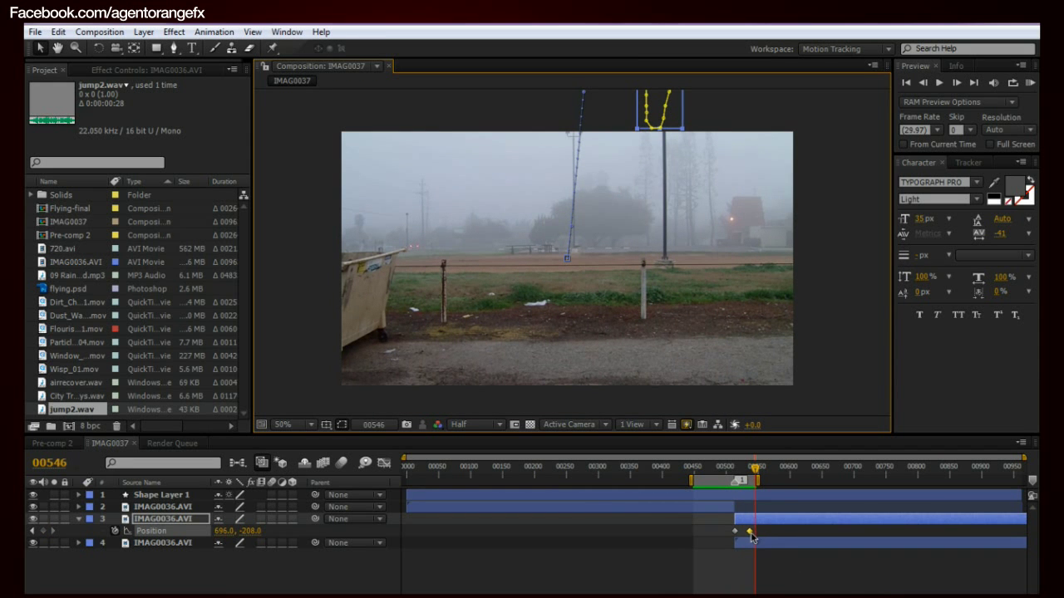
{"action": "key", "text": "space"}
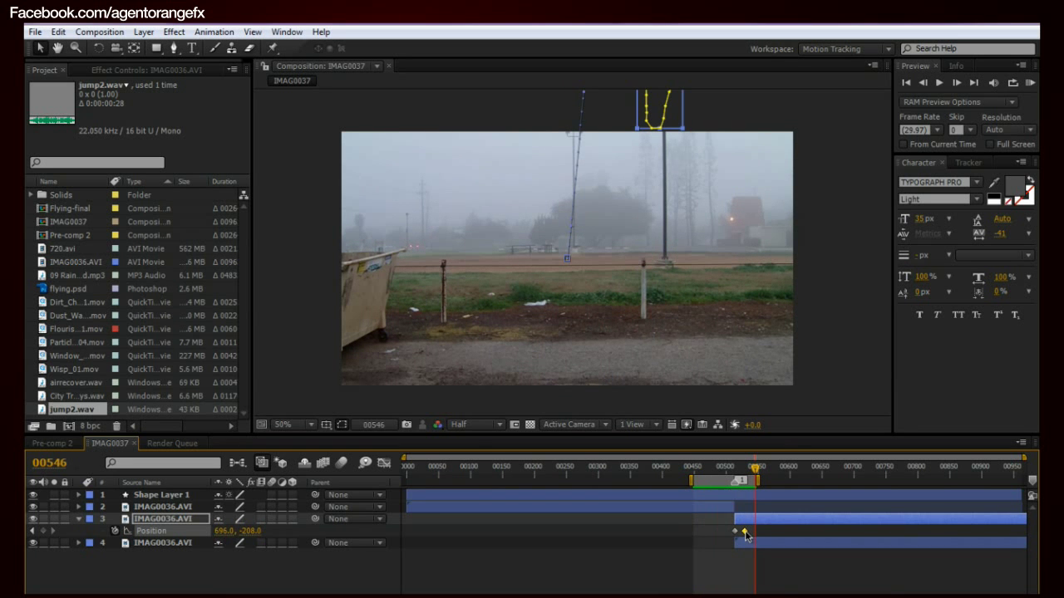
{"action": "left_click_drag", "start_coordinate": [747, 537], "coordinate": [743, 539]}
{"action": "key", "text": "space"}
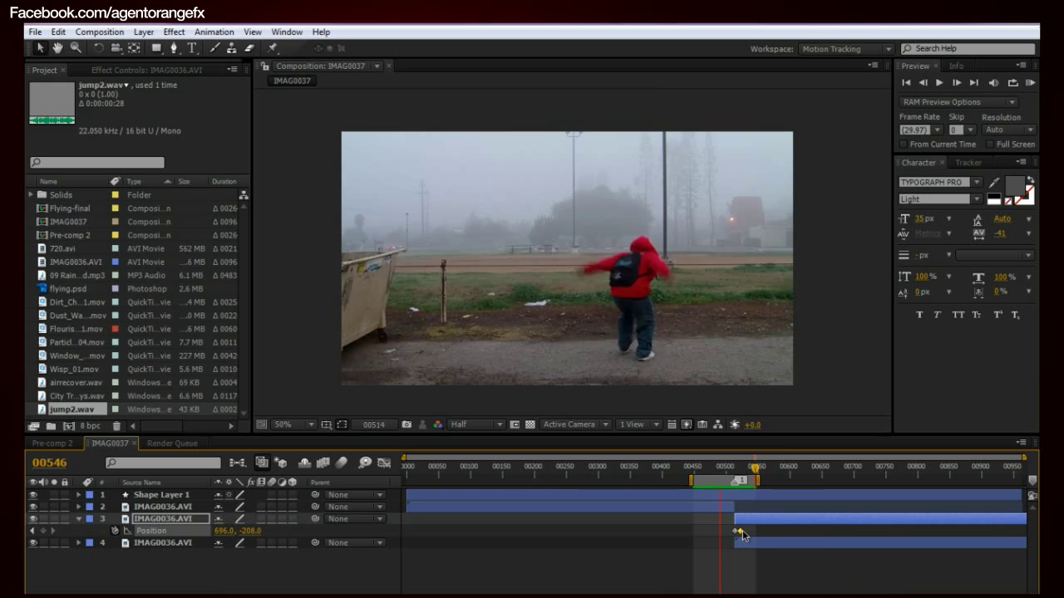
{"action": "key", "text": "space"}
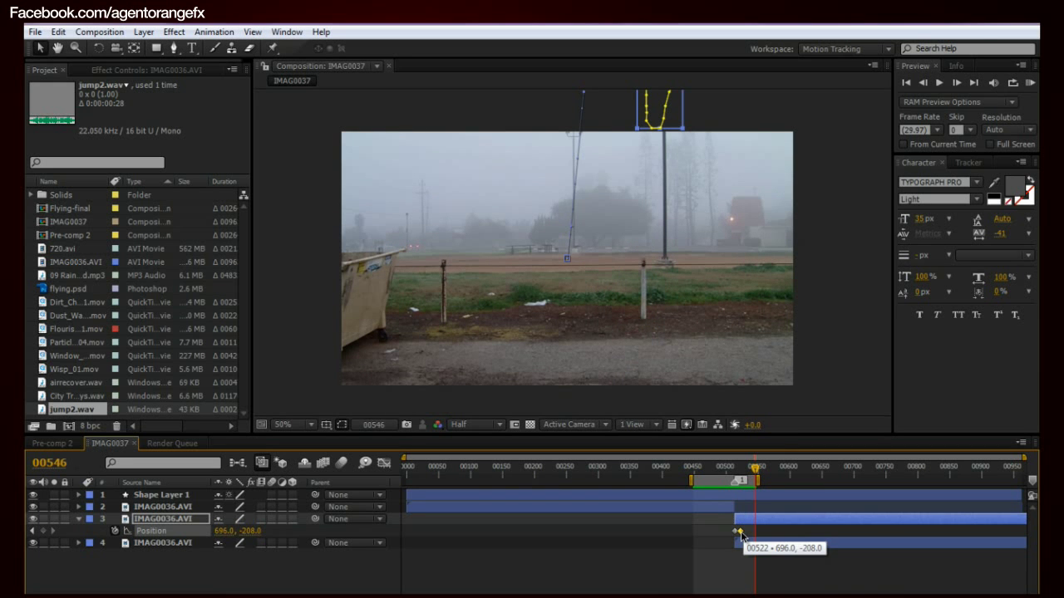
Zoom the timeline and compare frames 00513 and 00514 at the cut
{"action": "scroll", "coordinate": [724, 516], "scroll_direction": "up", "scroll_amount": 5}
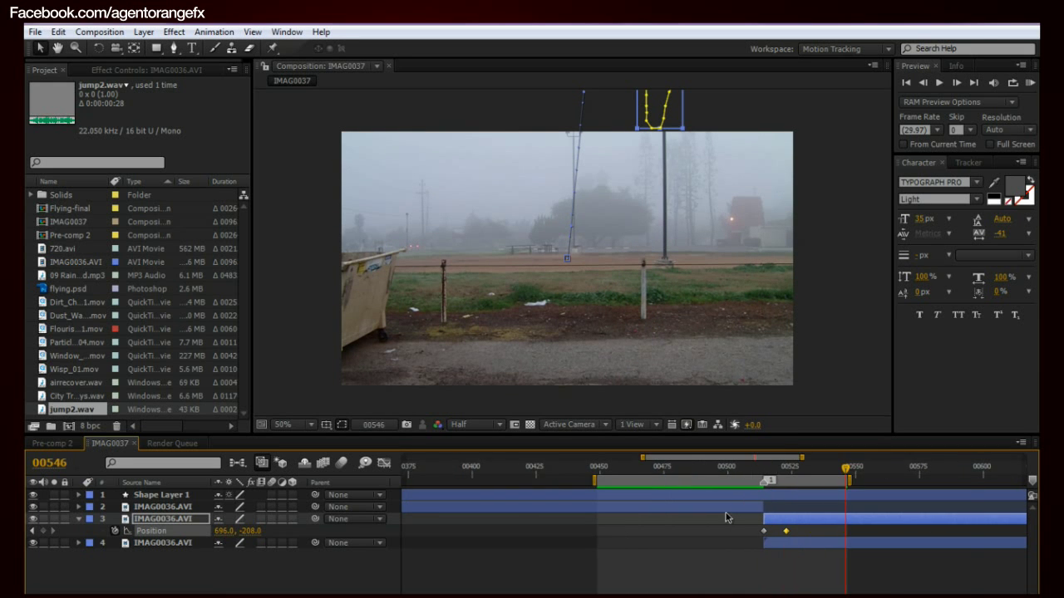
{"action": "left_click", "coordinate": [747, 467]}
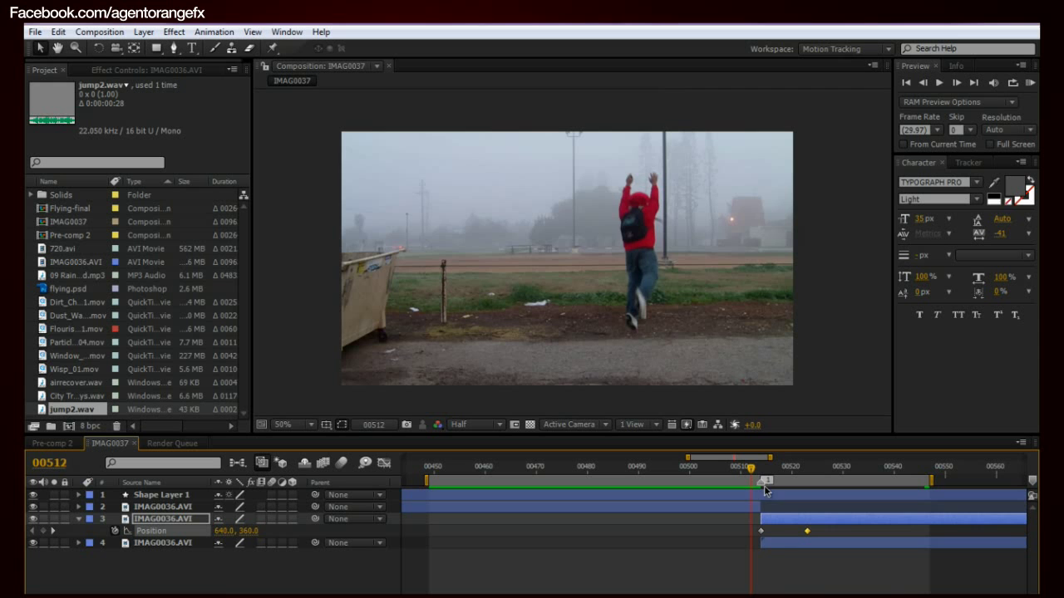
{"action": "left_click", "coordinate": [755, 467]}
{"action": "key", "text": "Page_Down"}
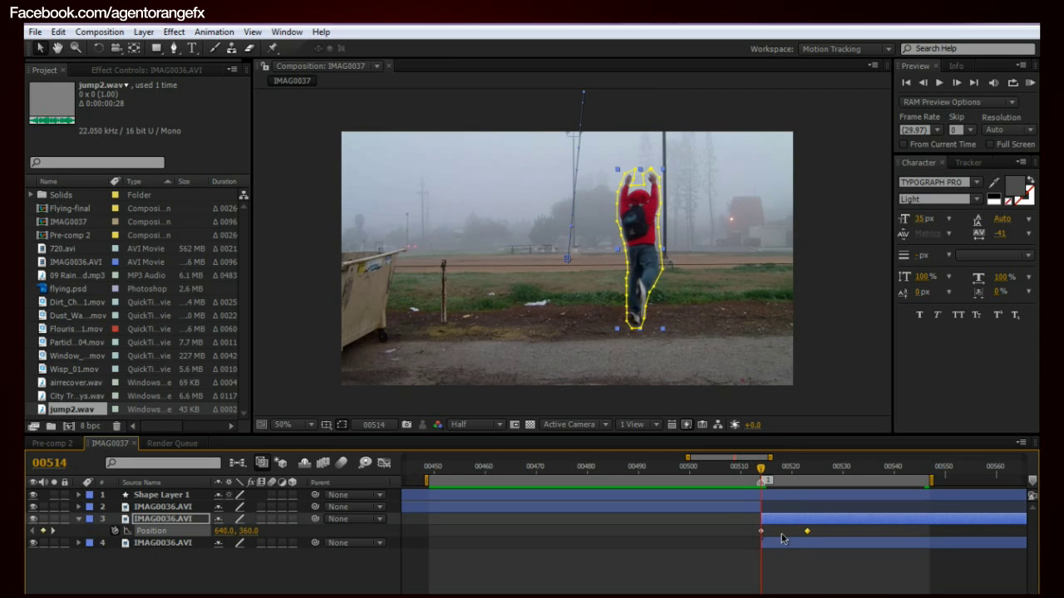
{"action": "key", "text": "Page_Up"}
{"action": "key", "text": "Page_Down"}
{"action": "key", "text": "Page_Up"}
{"action": "key", "text": "Page_Down"}
{"action": "key", "text": "Page_Up"}
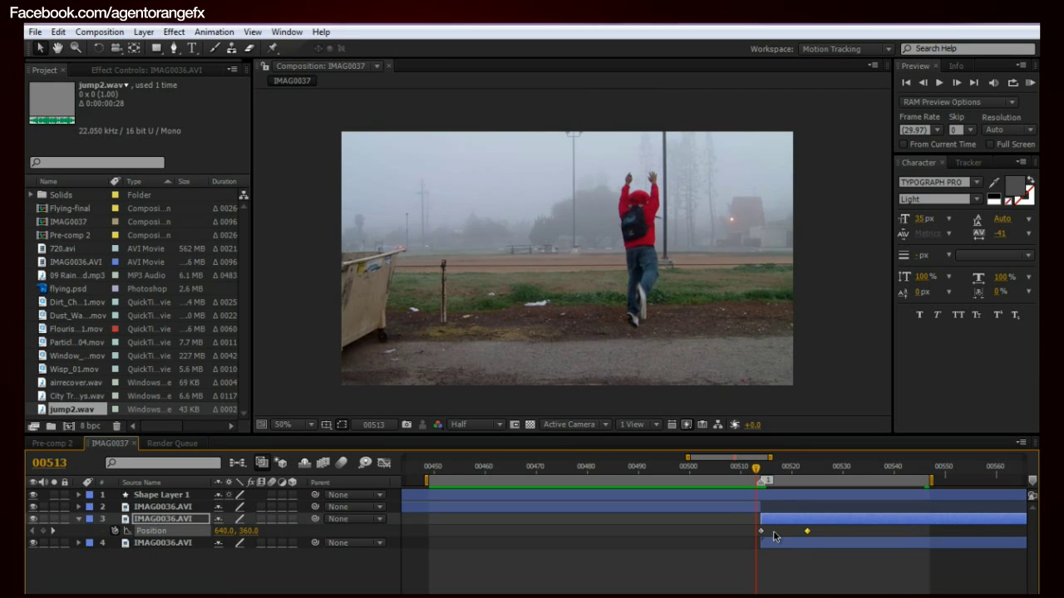
{"action": "key", "text": "Page_Down"}
{"action": "key", "text": "Page_Up"}
Trim layer 2's clip to end at frame 00513
{"action": "scroll", "coordinate": [665, 509], "scroll_direction": "up", "scroll_amount": 5}
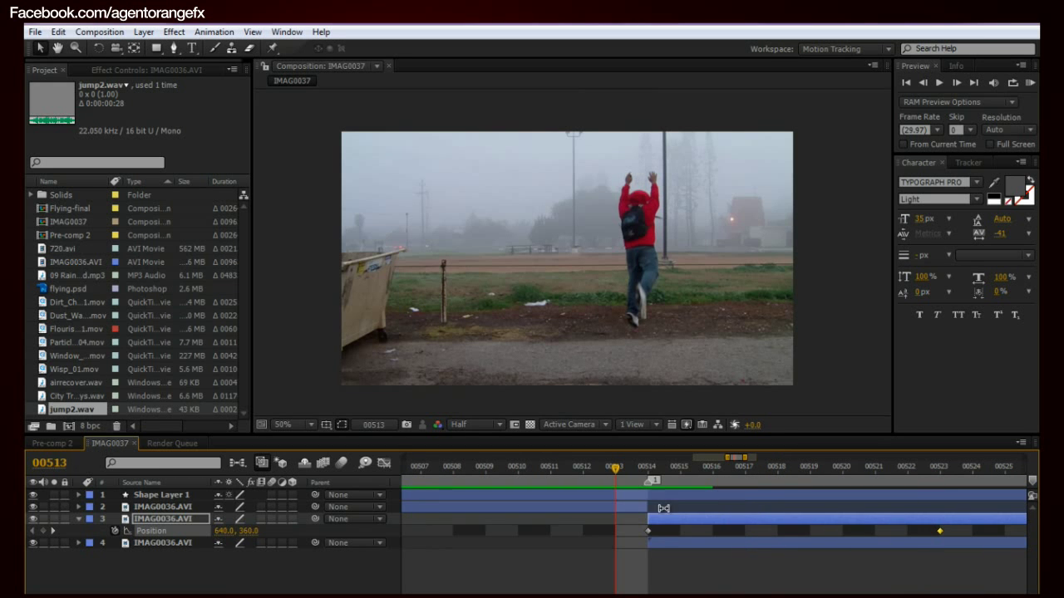
{"action": "left_click", "coordinate": [647, 511]}
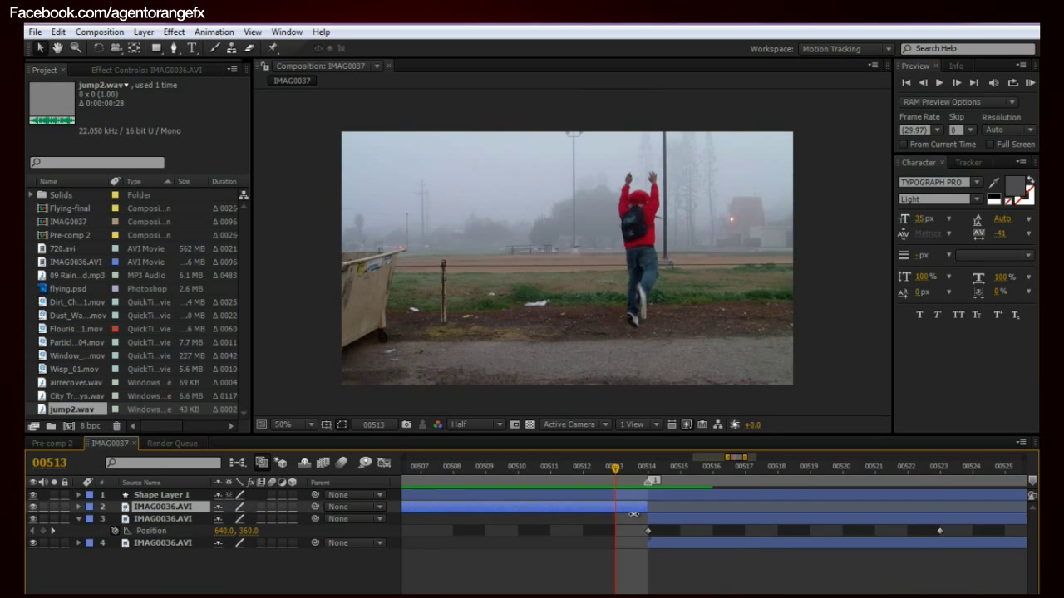
{"action": "mouse_move", "coordinate": [634, 514]}
{"action": "left_mouse_down"}
{"action": "mouse_move", "coordinate": [625, 511]}
{"action": "mouse_move", "coordinate": [636, 525]}
{"action": "left_mouse_up"}
Slide the jumper's first Position keyframe before the cut and preview the retimed launch
{"action": "left_click", "coordinate": [665, 519]}
{"action": "left_click", "coordinate": [656, 543], "text": "shift"}
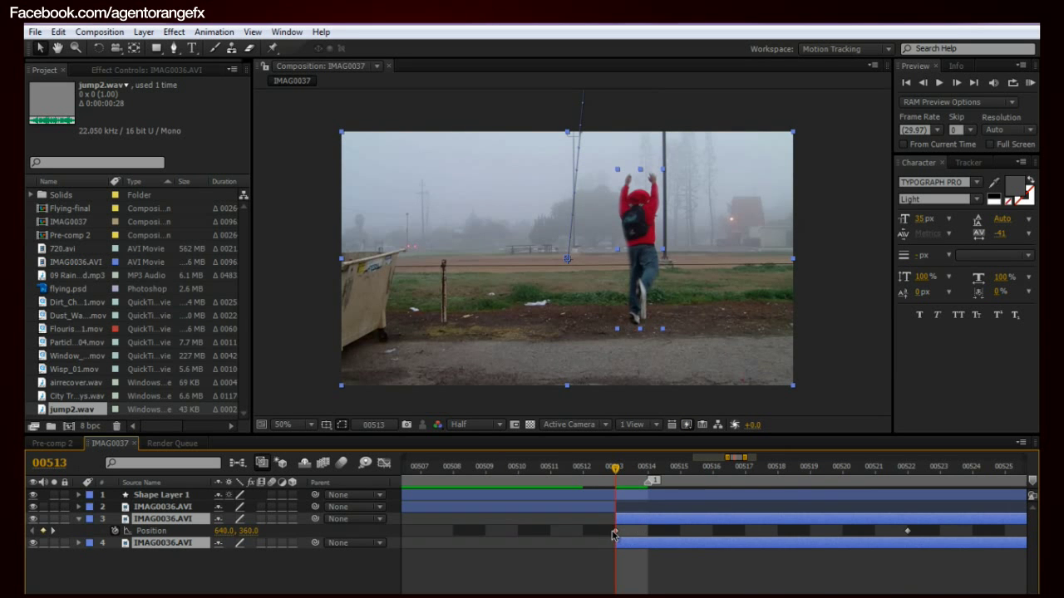
{"action": "left_click", "coordinate": [614, 532]}
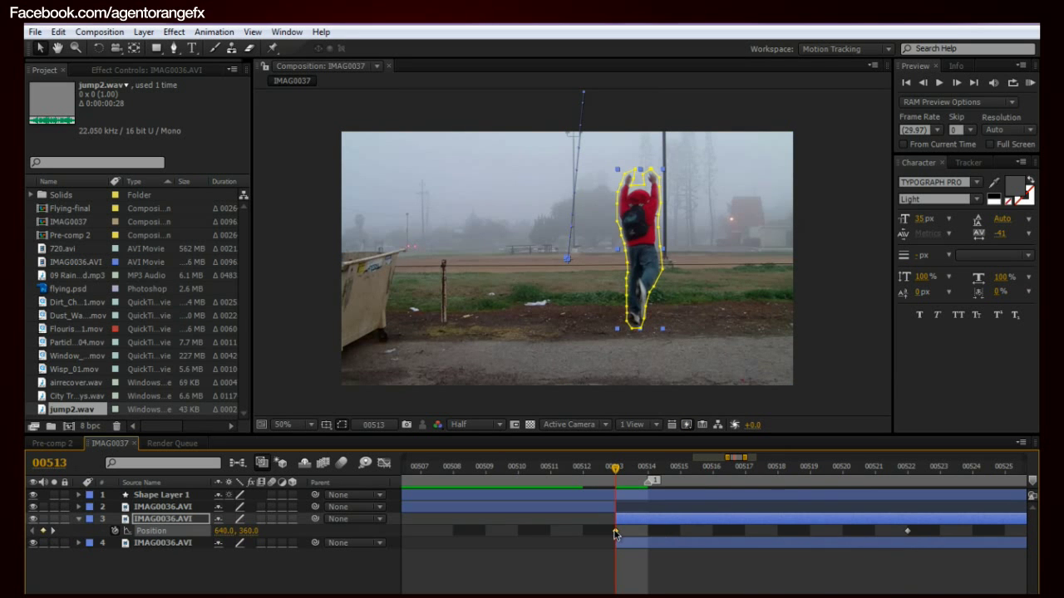
{"action": "left_click_drag", "start_coordinate": [607, 534], "coordinate": [586, 534]}
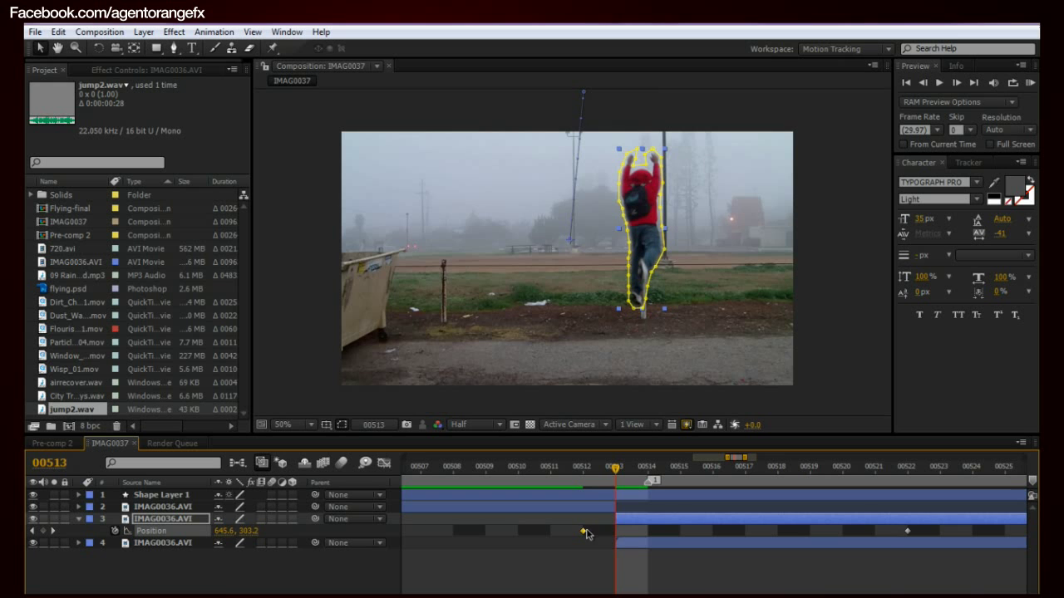
{"action": "key", "text": "space"}
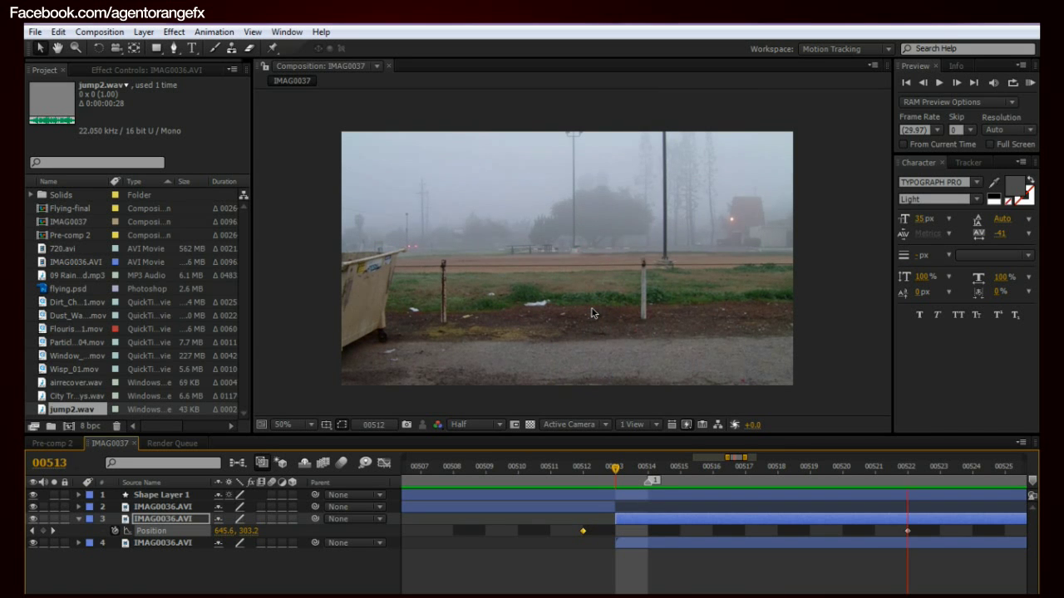
{"action": "key", "text": "space"}
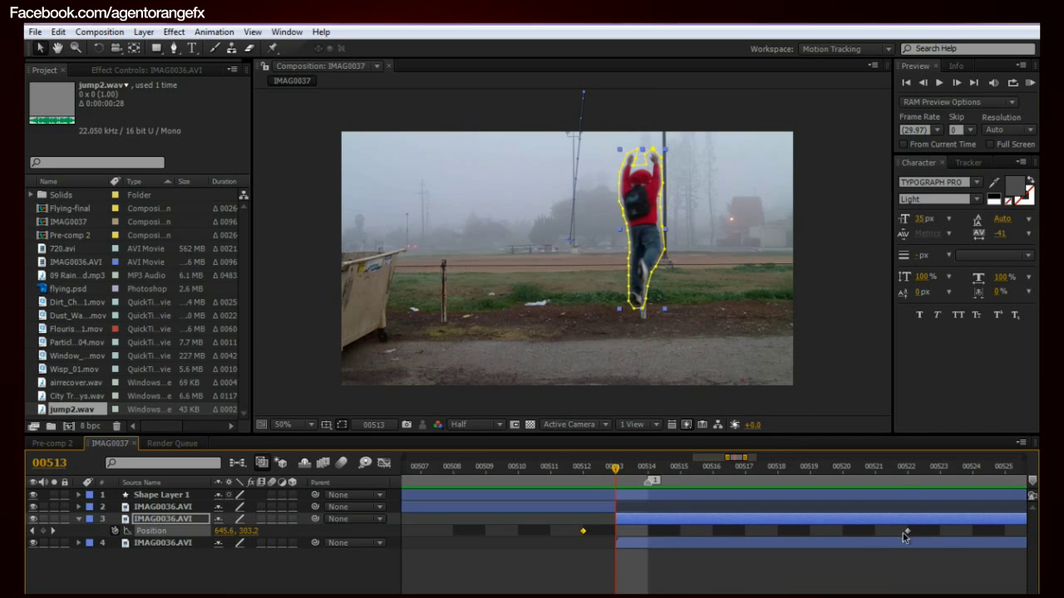
{"action": "key", "text": "ctrl+z"}
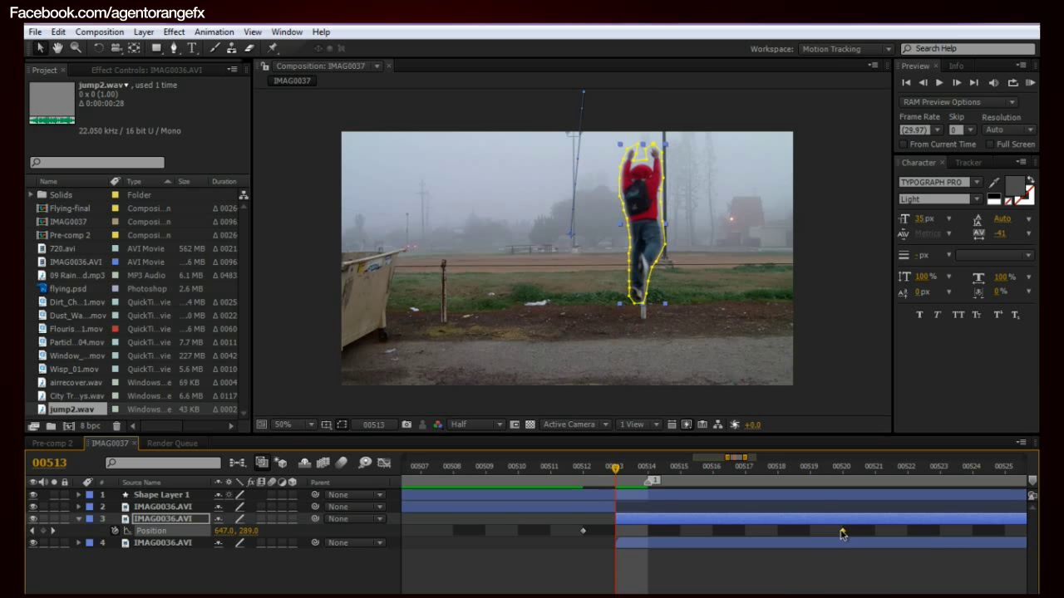
{"action": "key", "text": "space"}
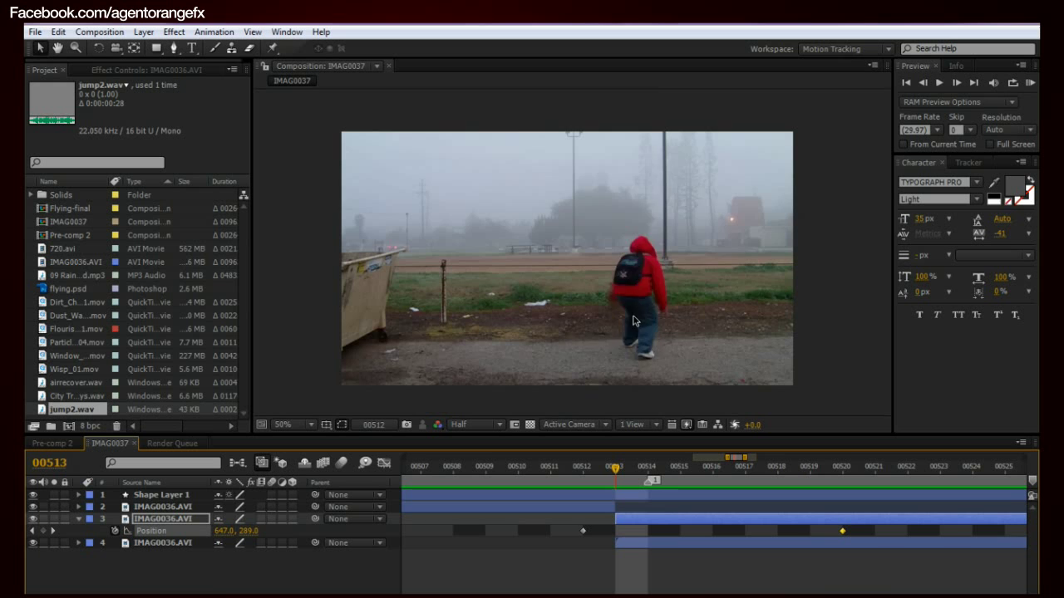
{"action": "left_click", "coordinate": [657, 150]}
{"action": "scroll", "coordinate": [648, 149], "scroll_direction": "up", "scroll_amount": 4}
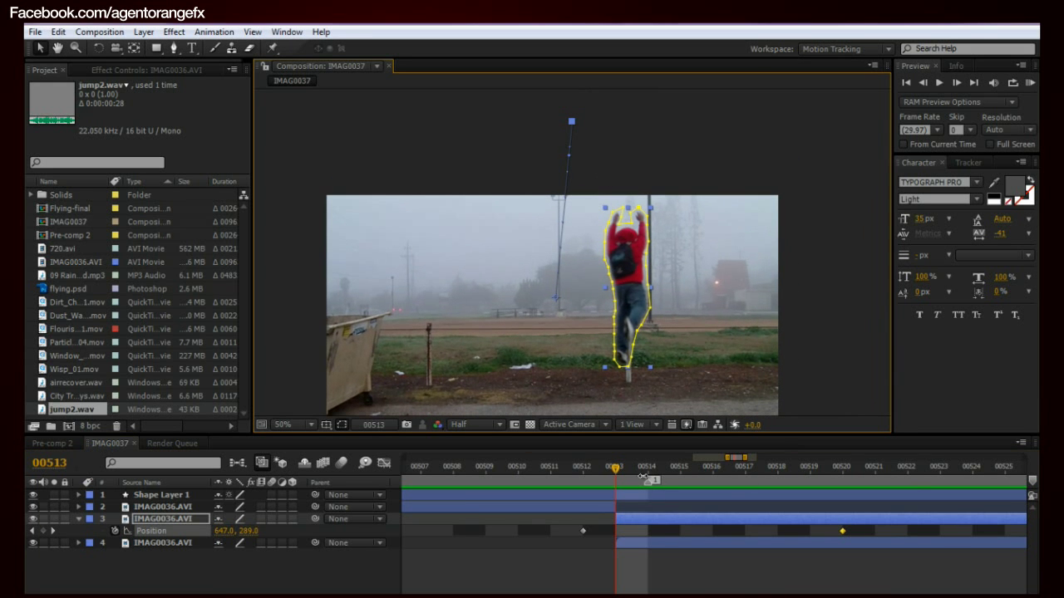
{"action": "left_click_drag", "start_coordinate": [617, 472], "coordinate": [845, 474]}
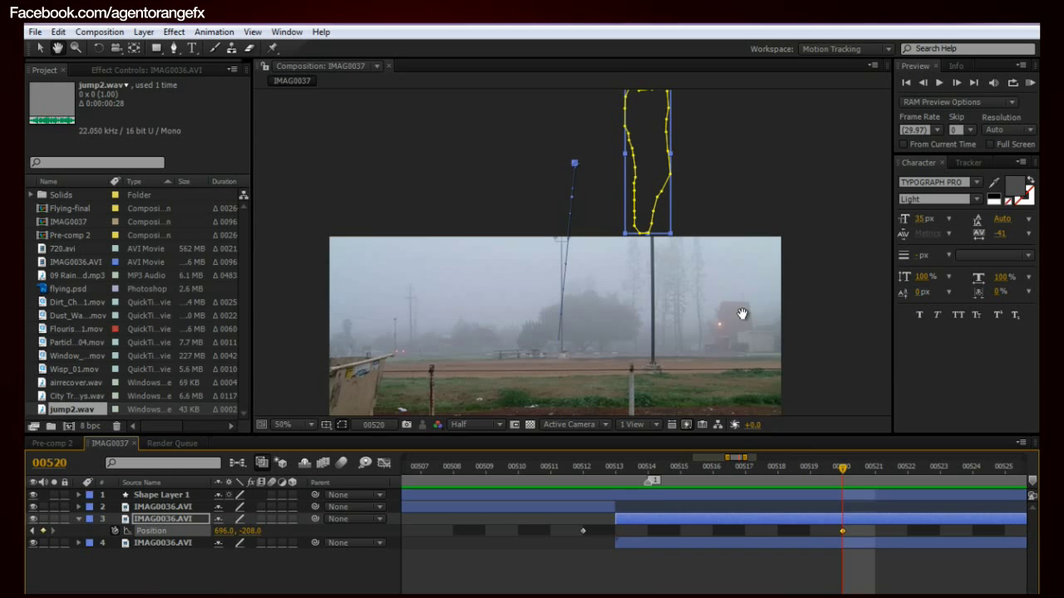
{"action": "left_click_drag", "start_coordinate": [650, 201], "coordinate": [642, 194]}
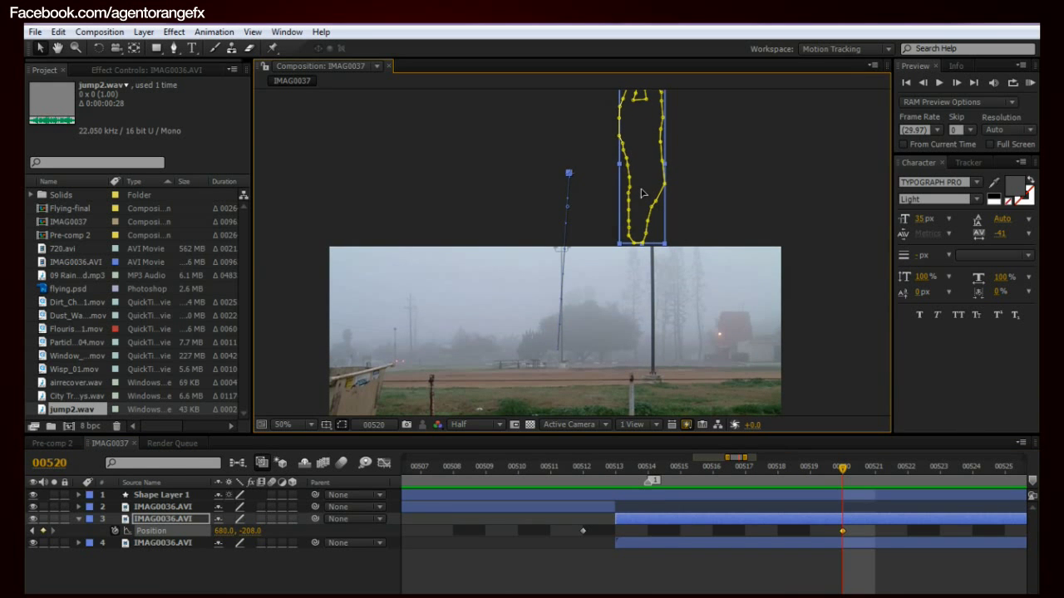
{"action": "left_click", "coordinate": [707, 204]}
{"action": "left_click_drag", "start_coordinate": [657, 365], "coordinate": [657, 229]}
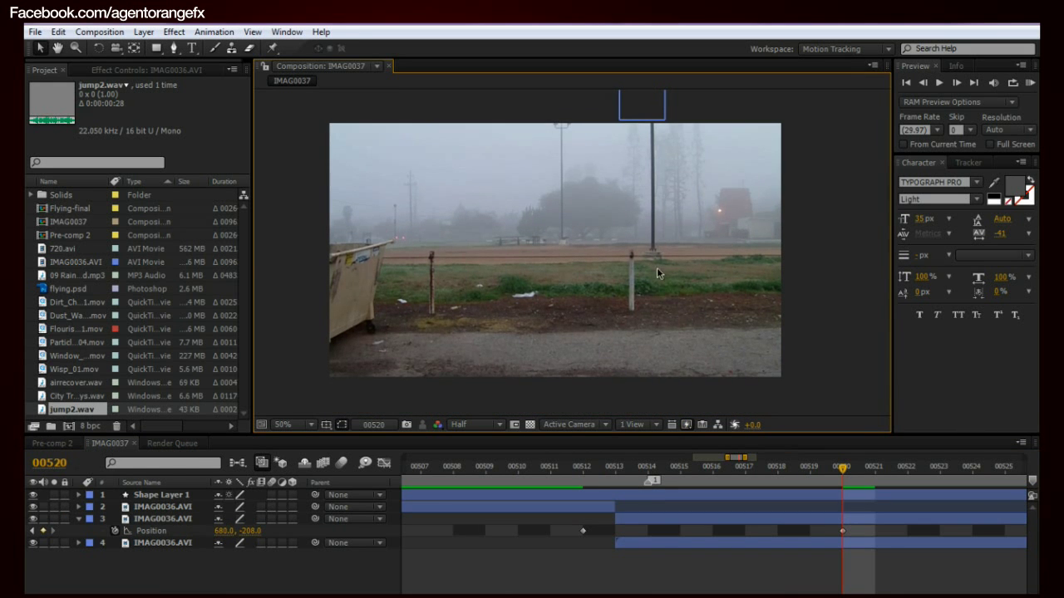
{"action": "scroll", "coordinate": [637, 207], "scroll_direction": "down", "scroll_amount": 1}
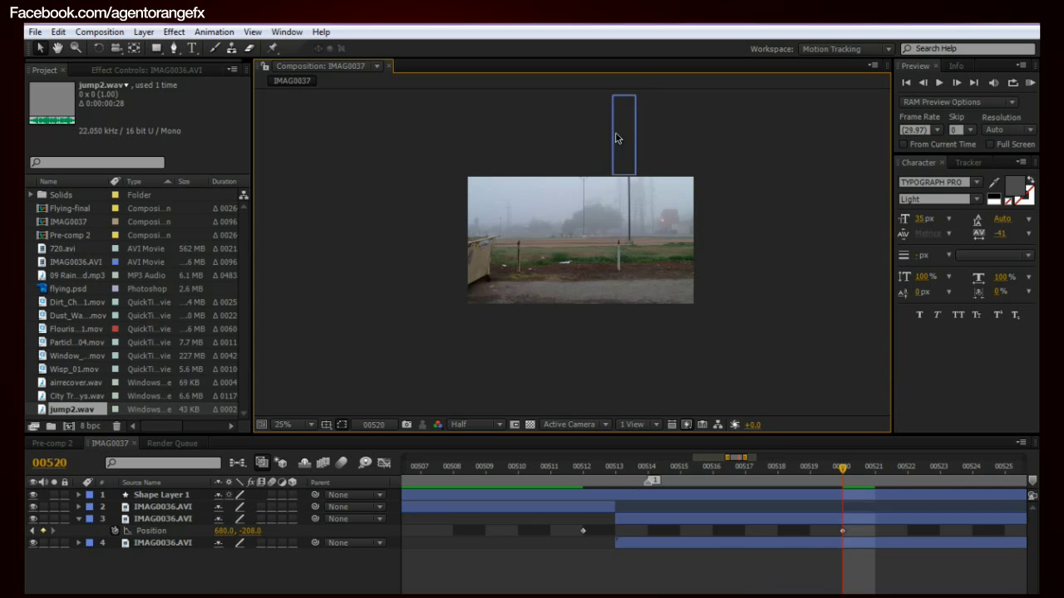
{"action": "left_click_drag", "start_coordinate": [616, 137], "coordinate": [671, 135]}
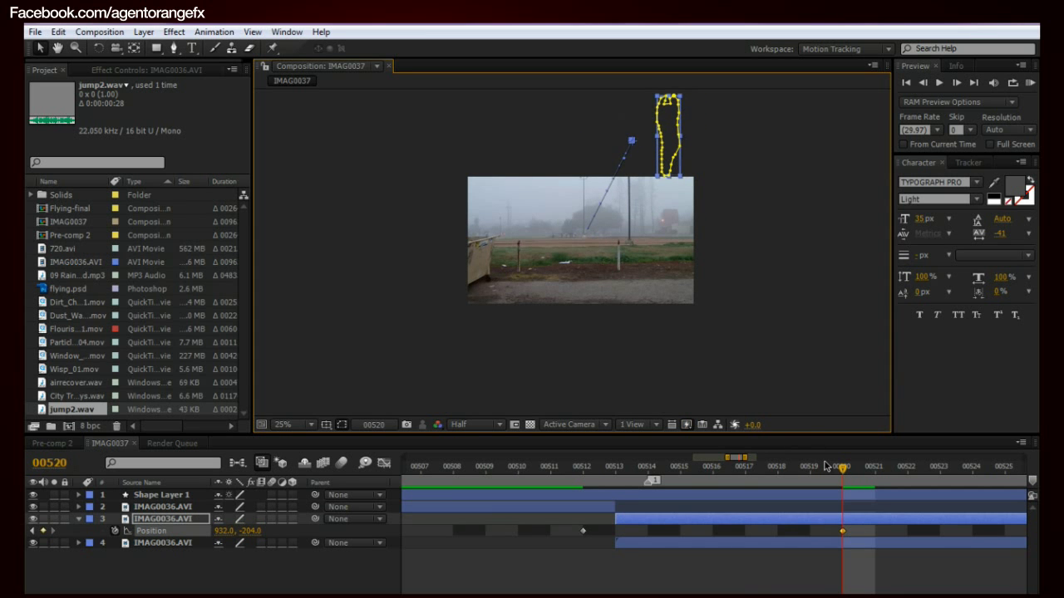
{"action": "key", "text": "space"}
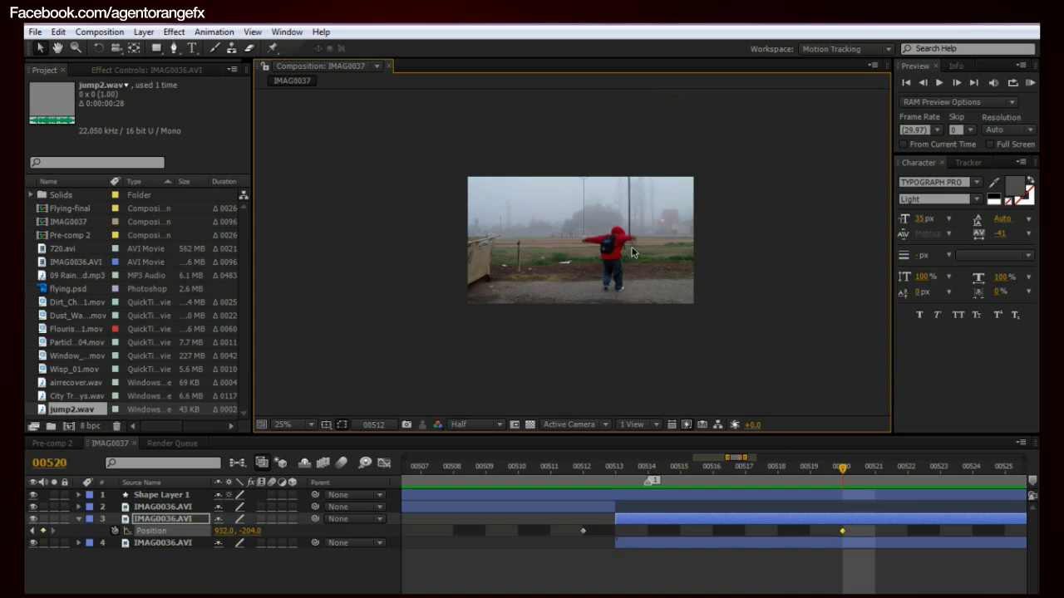
{"action": "key", "text": "space"}
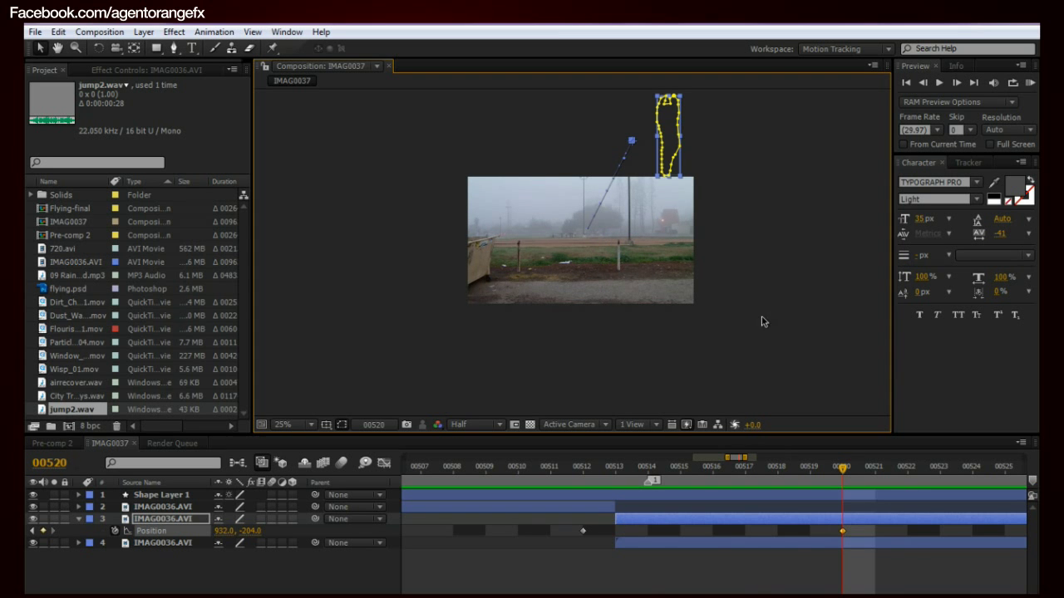
{"action": "left_click", "coordinate": [721, 231]}
{"action": "key", "text": "space"}
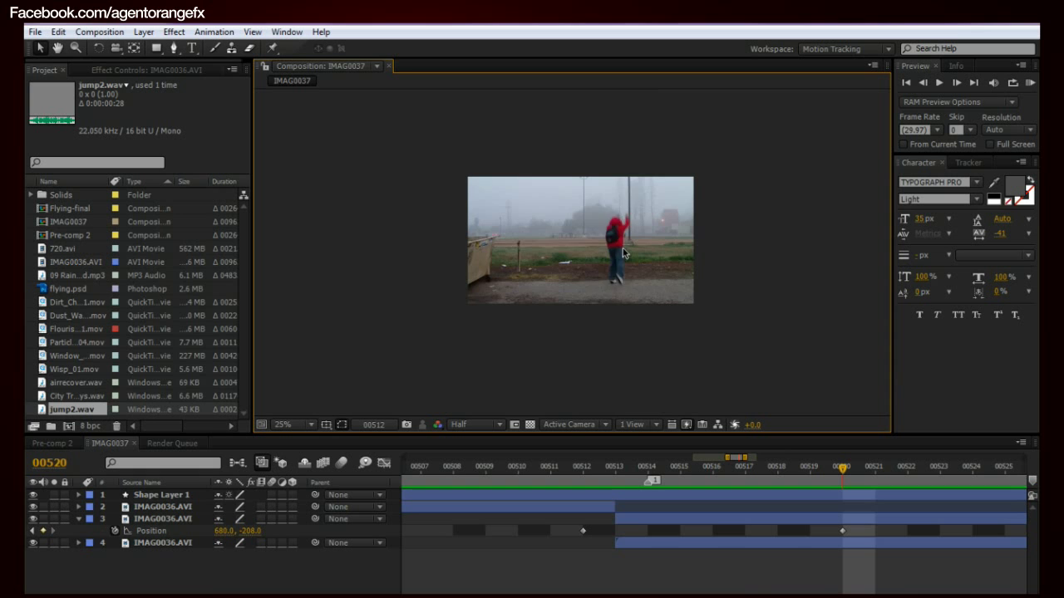
{"action": "key", "text": "space"}
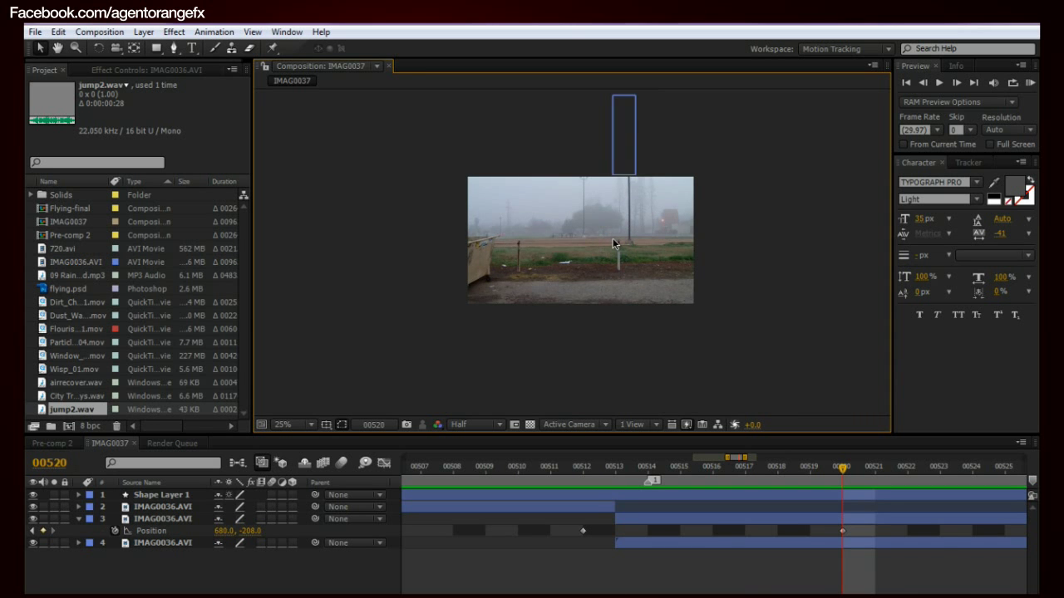
{"action": "scroll", "coordinate": [611, 220], "scroll_direction": "up", "scroll_amount": 2}
{"action": "left_click_drag", "start_coordinate": [607, 210], "coordinate": [615, 238]}
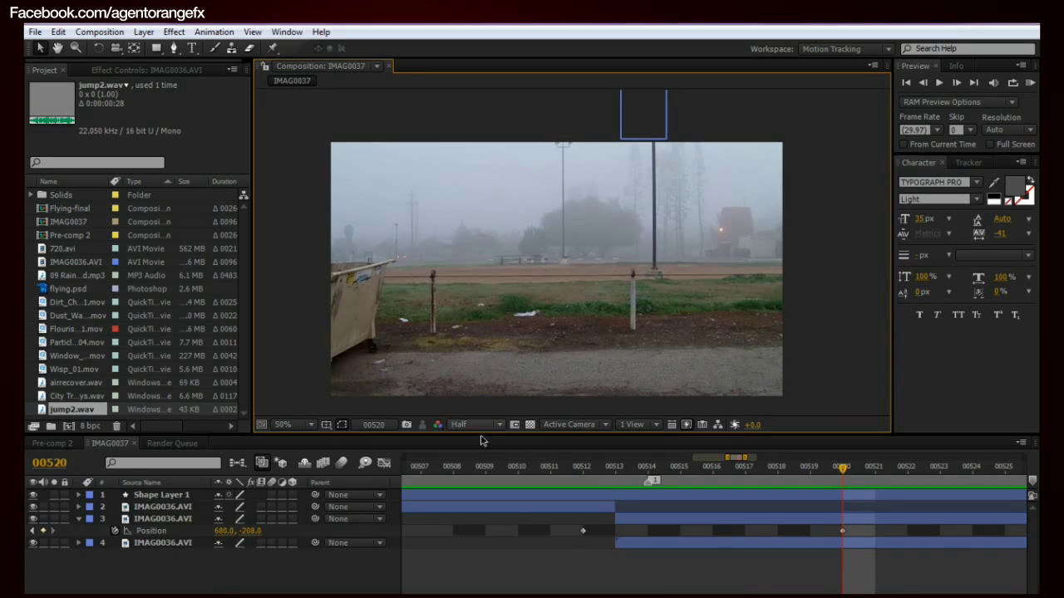
{"action": "left_click", "coordinate": [562, 579]}
{"action": "key", "text": "minus"}
{"action": "key", "text": "minus"}
{"action": "key", "text": "minus"}
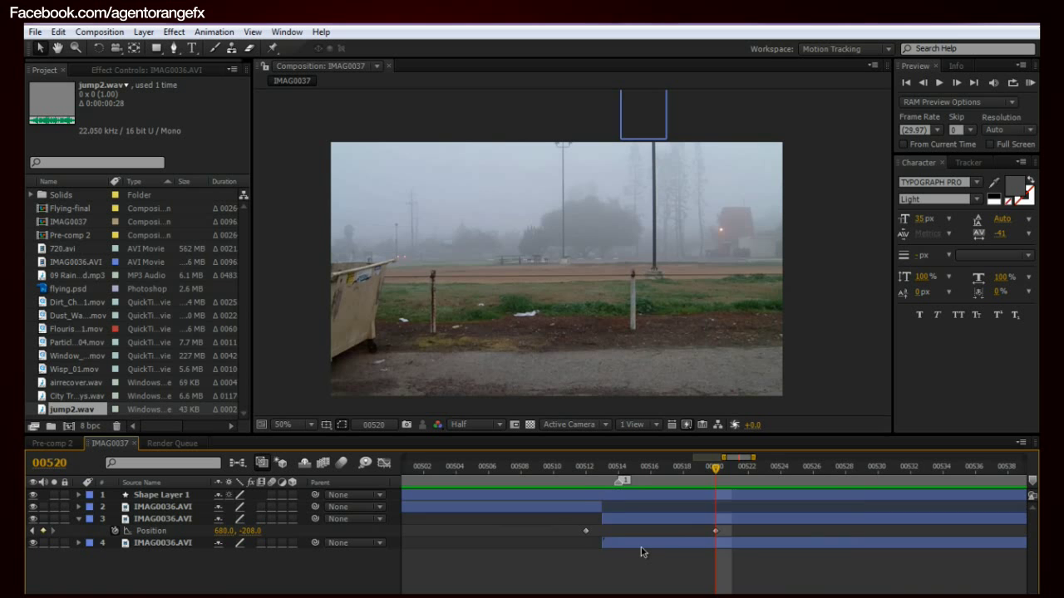
{"action": "key", "text": "KP_0"}
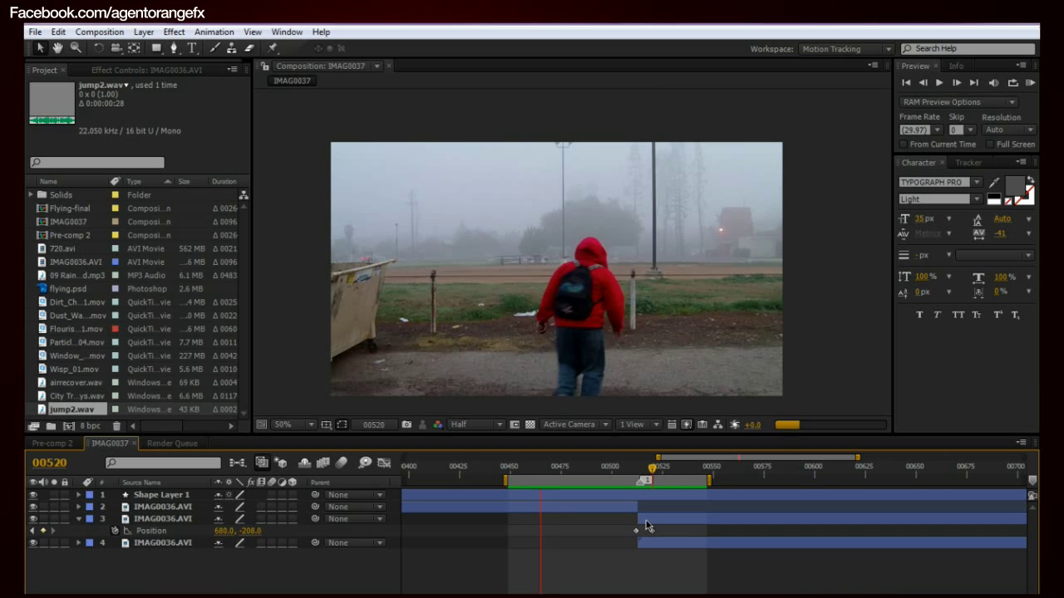
Apply Fast Blur to the jumping IMAG0036.AVI layer with Blur Dimensions set to Vertical
{"action": "left_click", "coordinate": [671, 422]}
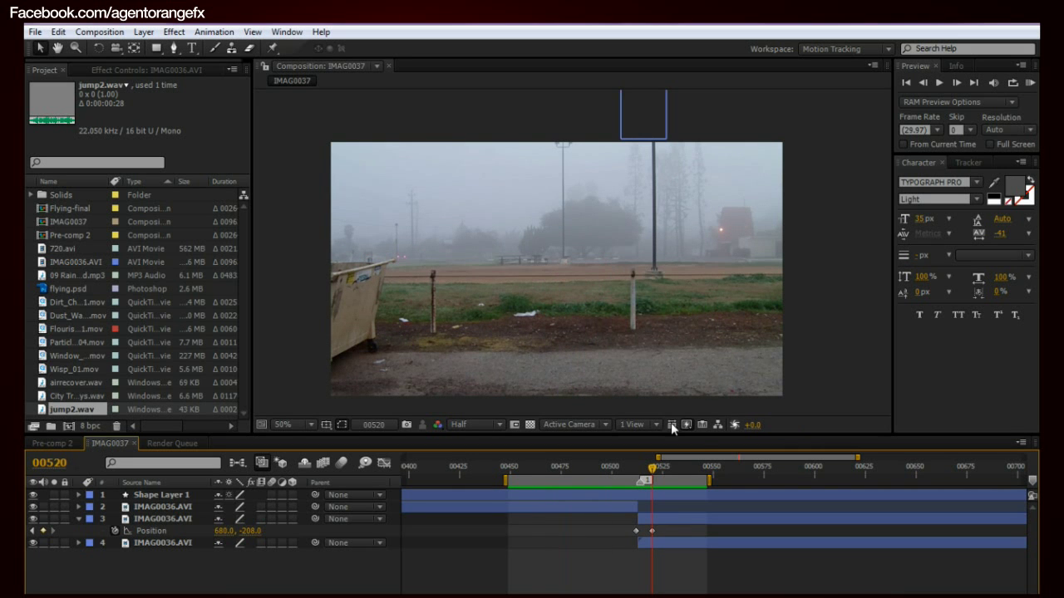
{"action": "left_click", "coordinate": [652, 522]}
{"action": "right_click", "coordinate": [204, 524]}
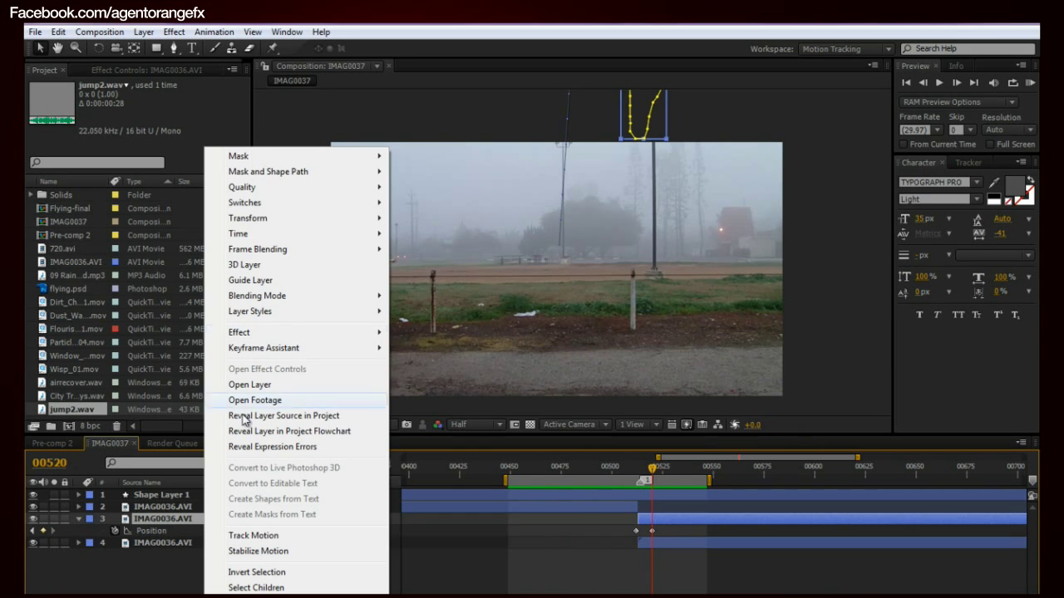
{"action": "mouse_move", "coordinate": [268, 333]}
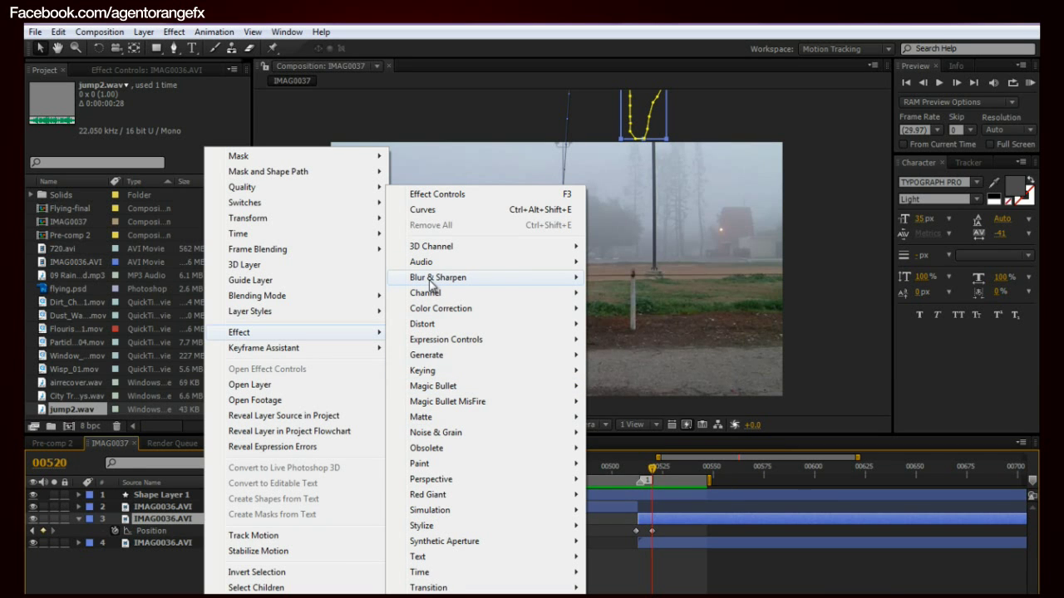
{"action": "mouse_move", "coordinate": [438, 283]}
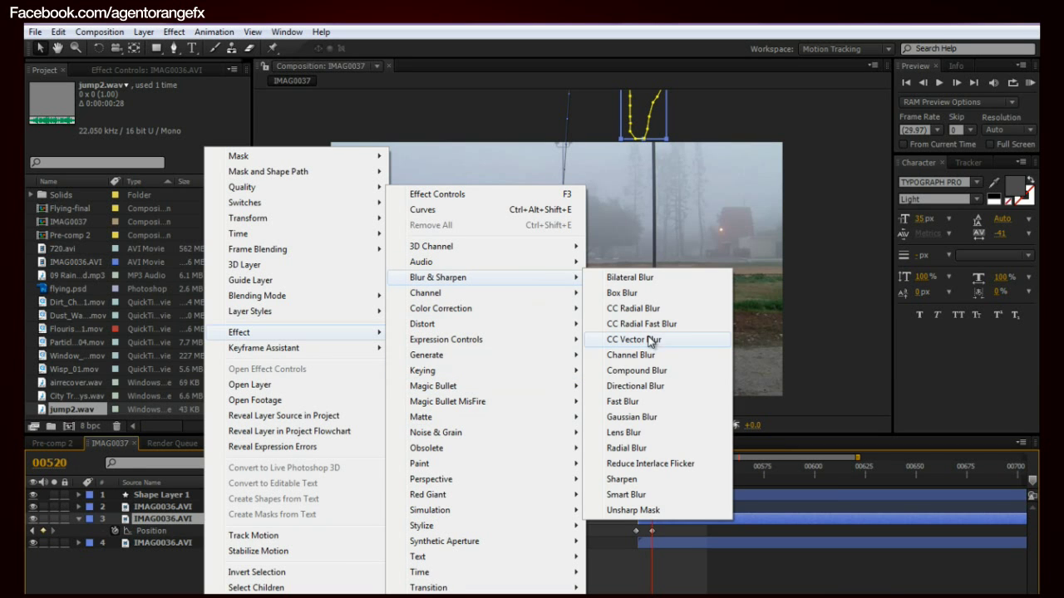
{"action": "left_click", "coordinate": [640, 402]}
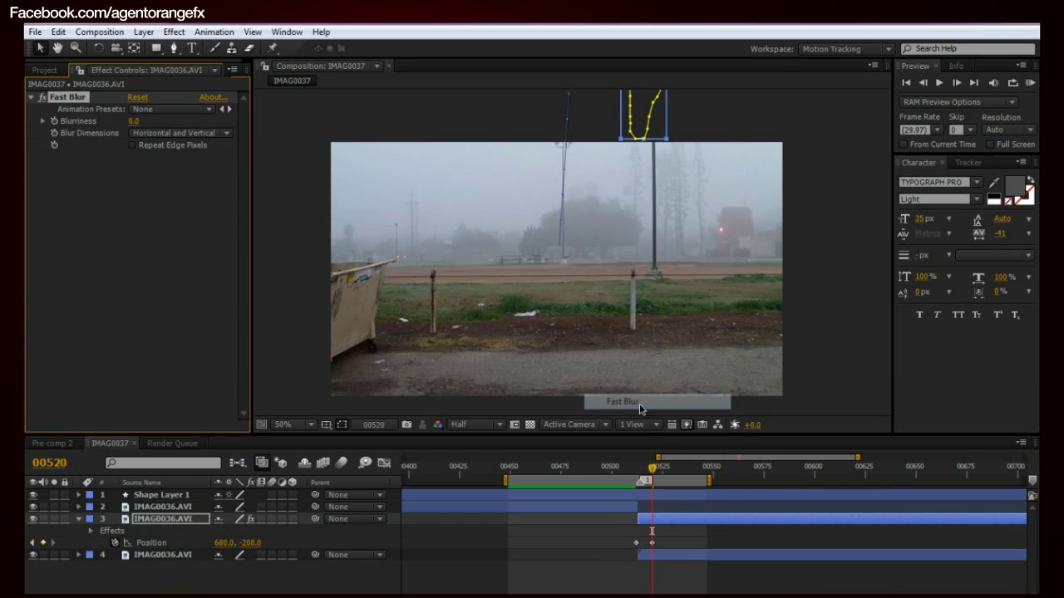
{"action": "left_click", "coordinate": [173, 133]}
{"action": "left_click", "coordinate": [176, 167]}
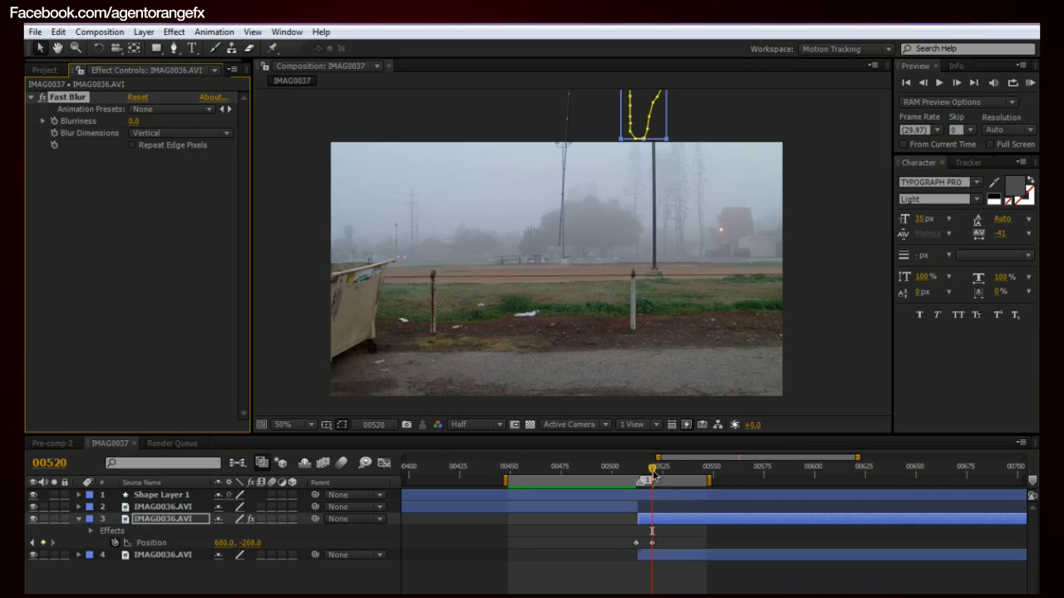
Raise the Fast Blur Blurriness to 55.0, checking the jumper around frames 00512–00515
{"action": "left_click_drag", "start_coordinate": [654, 473], "coordinate": [642, 471]}
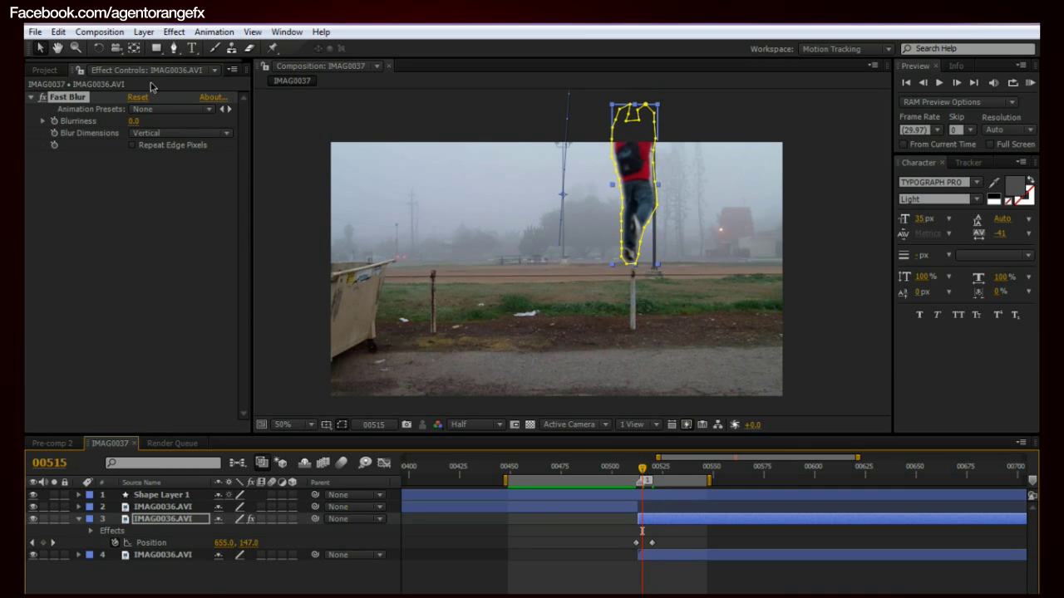
{"action": "left_click", "coordinate": [130, 122]}
{"action": "left_click_drag", "start_coordinate": [130, 121], "coordinate": [172, 126]}
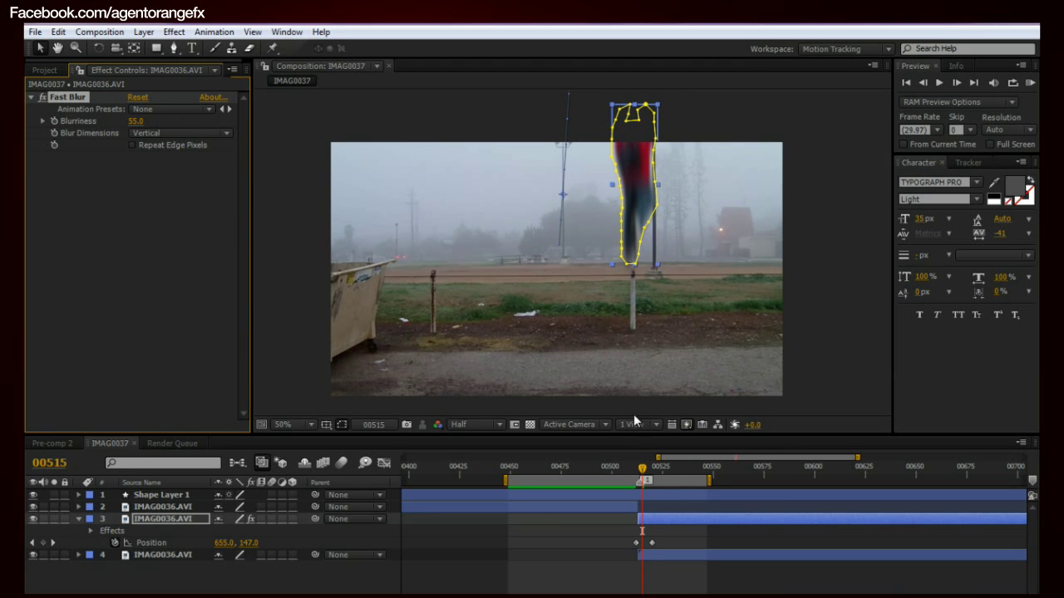
{"action": "left_click_drag", "start_coordinate": [641, 463], "coordinate": [634, 474]}
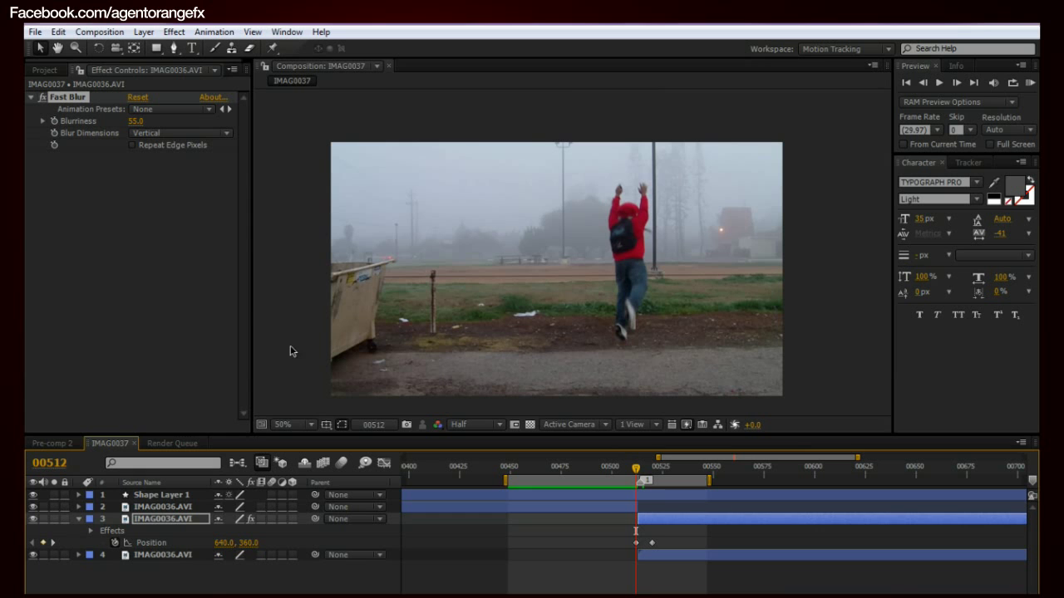
{"action": "left_click", "coordinate": [236, 171]}
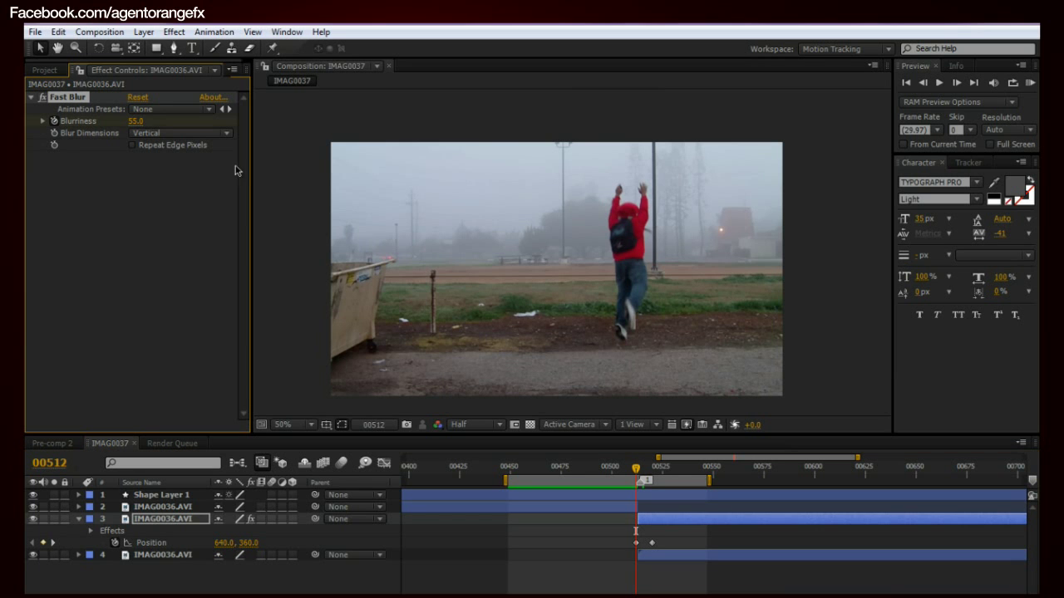
{"action": "left_click", "coordinate": [137, 122]}
{"action": "left_click", "coordinate": [181, 236]}
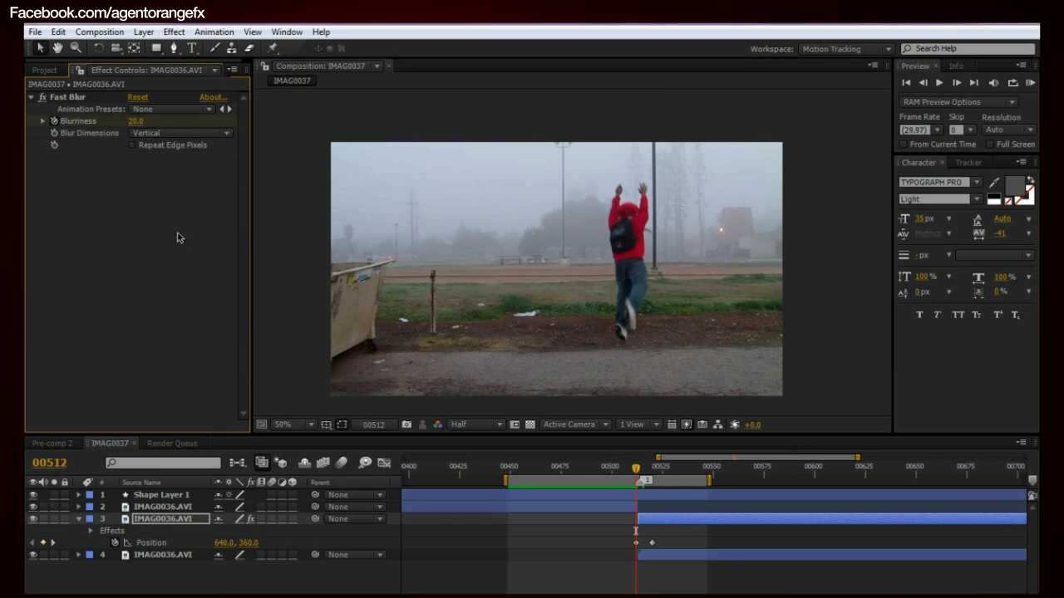
{"action": "left_click_drag", "start_coordinate": [635, 472], "coordinate": [640, 472]}
{"action": "left_click", "coordinate": [641, 481]}
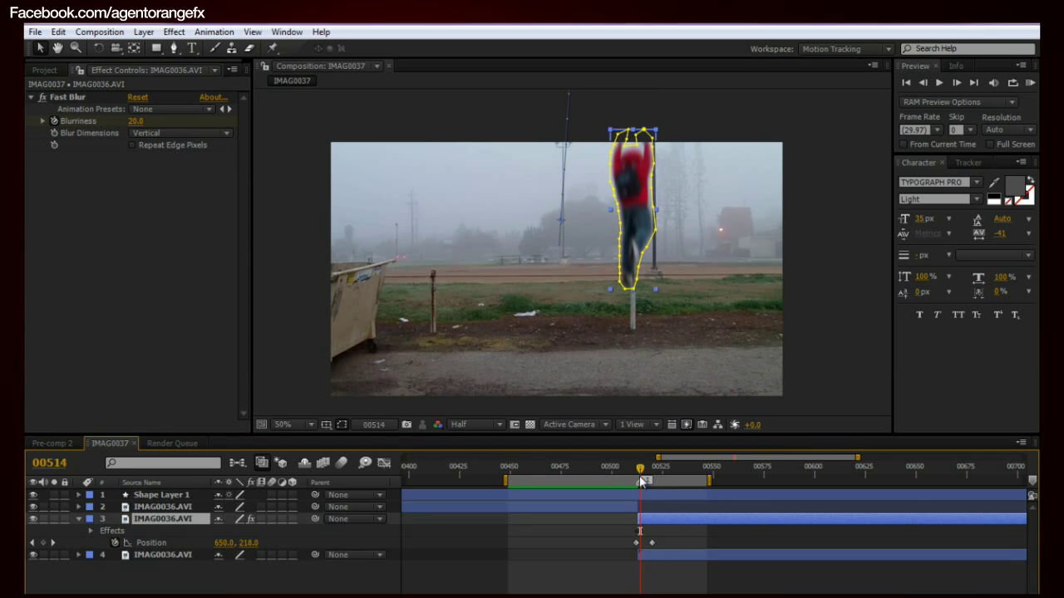
{"action": "left_click", "coordinate": [136, 121]}
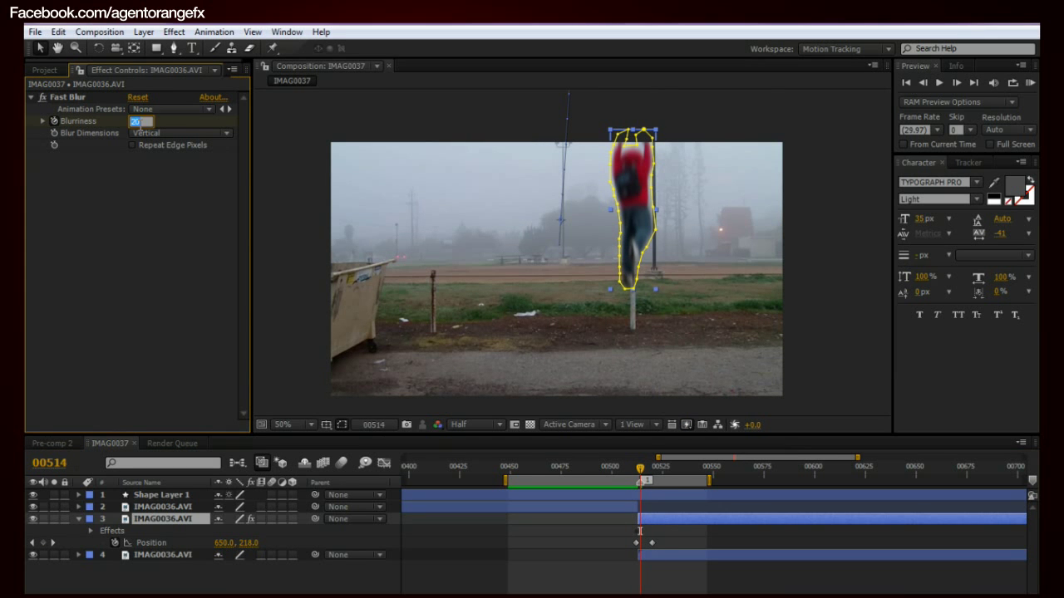
{"action": "key", "text": "Return"}
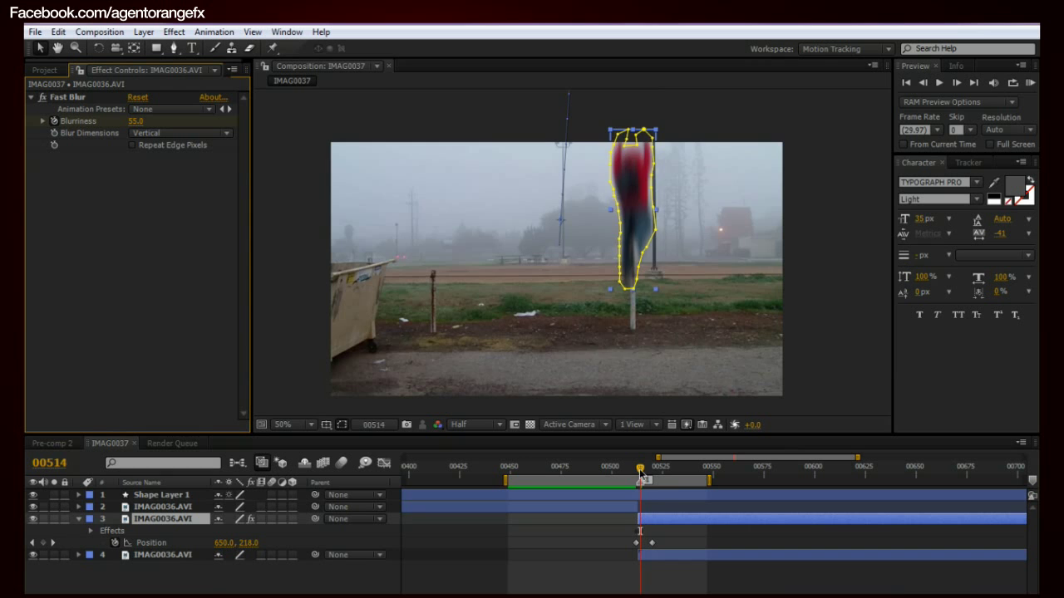
{"action": "mouse_move", "coordinate": [640, 472]}
{"action": "left_mouse_down"}
{"action": "mouse_move", "coordinate": [633, 484]}
{"action": "mouse_move", "coordinate": [646, 482]}
{"action": "left_mouse_up"}
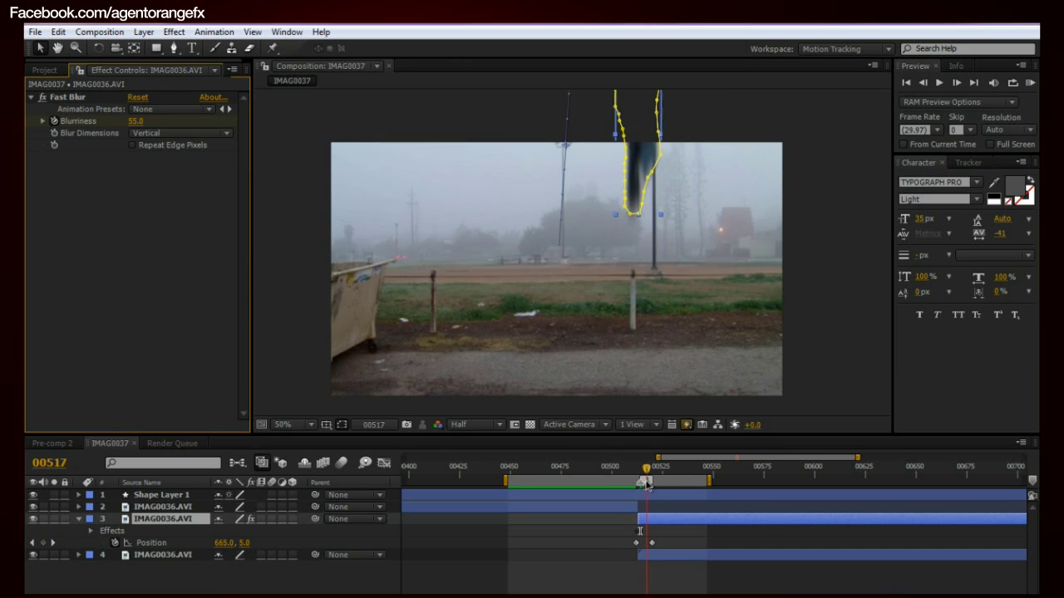
Preview the blurred jump, then switch to the Pre-comp 2 composition
{"action": "left_click", "coordinate": [812, 374]}
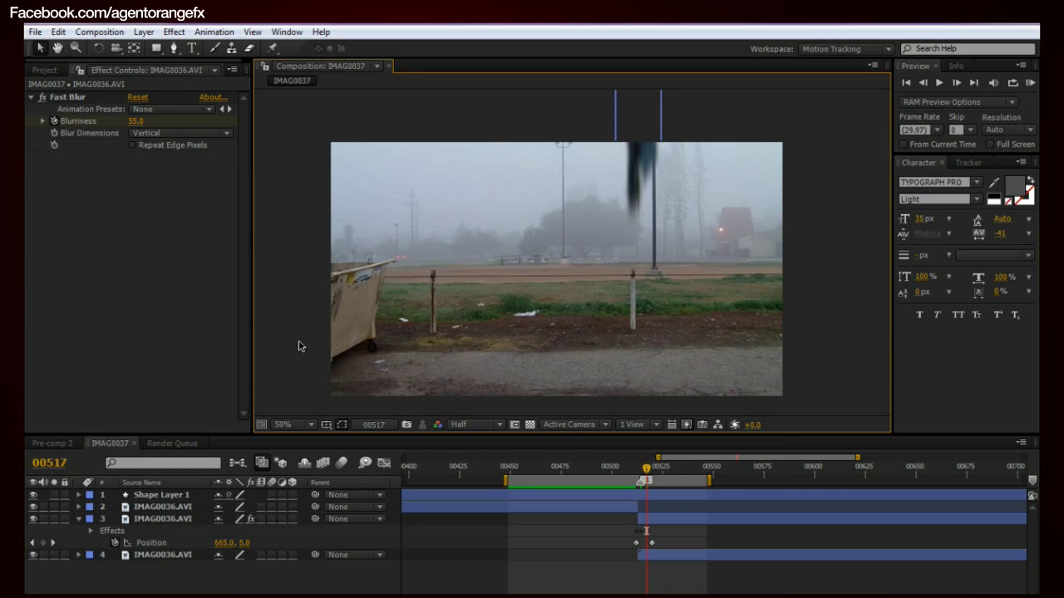
{"action": "key", "text": "KP_0"}
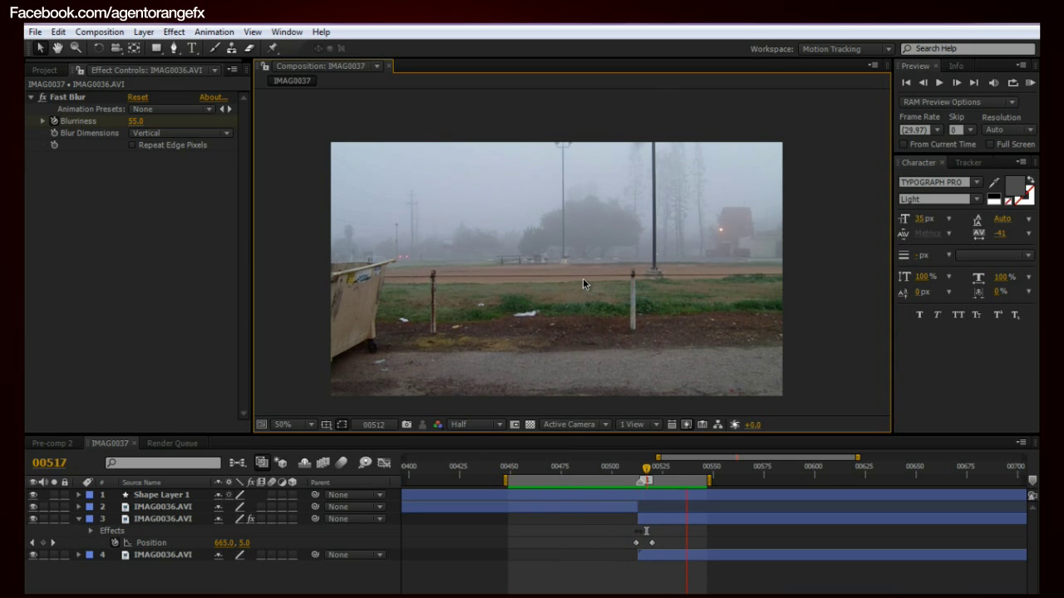
{"action": "left_click", "coordinate": [58, 443]}
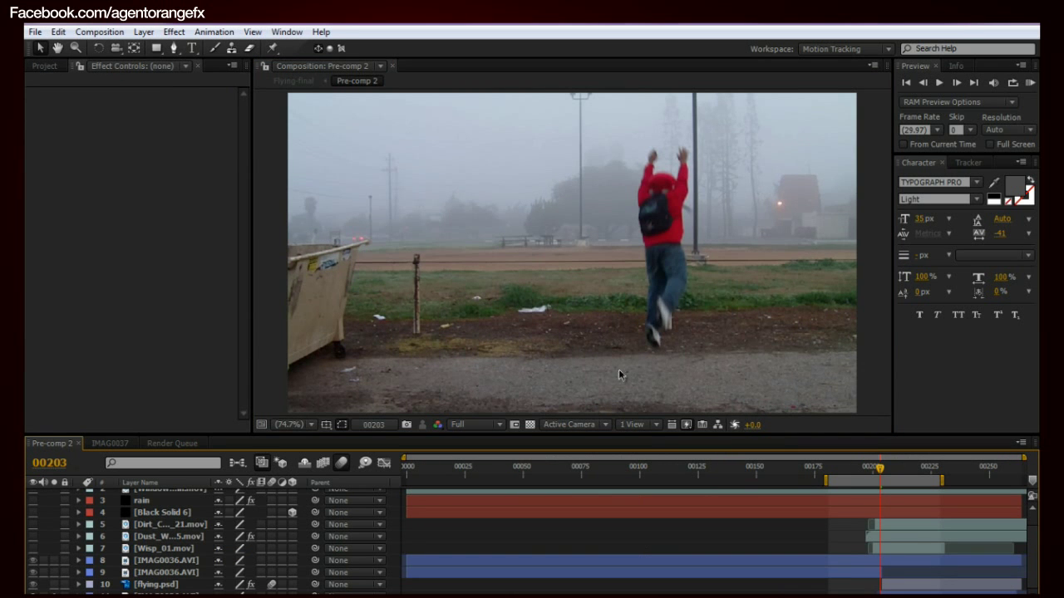
Fit the Pre-comp 2 view to the viewer and move to frame 00204
{"action": "scroll", "coordinate": [618, 369], "scroll_direction": "down", "scroll_amount": 2}
{"action": "left_click_drag", "start_coordinate": [595, 300], "coordinate": [590, 273]}
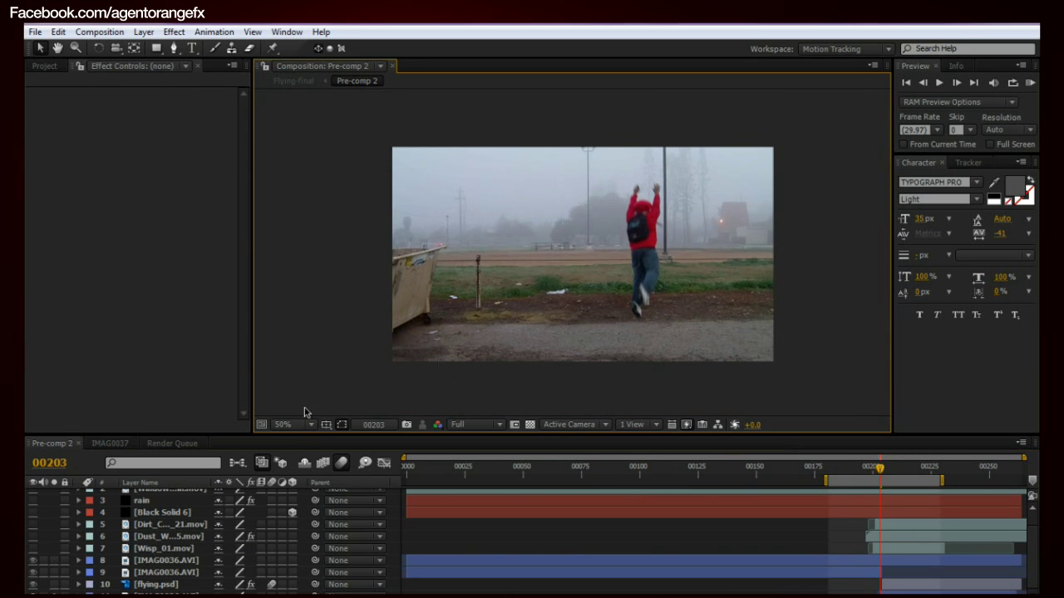
{"action": "left_click", "coordinate": [299, 426]}
{"action": "left_click", "coordinate": [310, 183]}
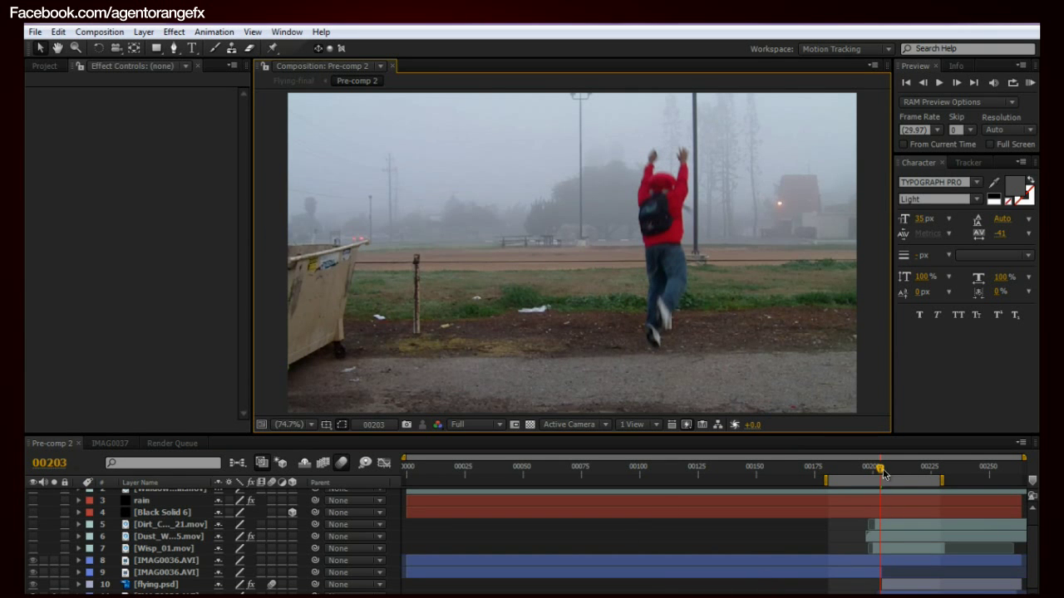
{"action": "mouse_move", "coordinate": [883, 472]}
{"action": "left_mouse_down"}
{"action": "mouse_move", "coordinate": [901, 472]}
{"action": "mouse_move", "coordinate": [883, 472]}
{"action": "left_mouse_up"}
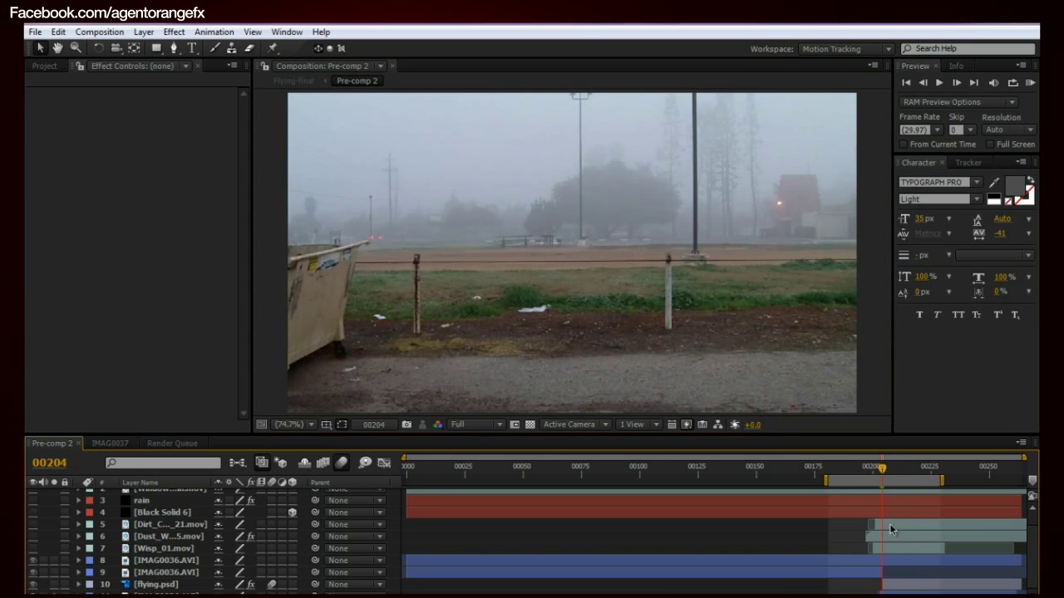
Turn on flying.psd and layer 8 IMAG0036.AVI, then preview the jump
{"action": "left_click", "coordinate": [33, 584]}
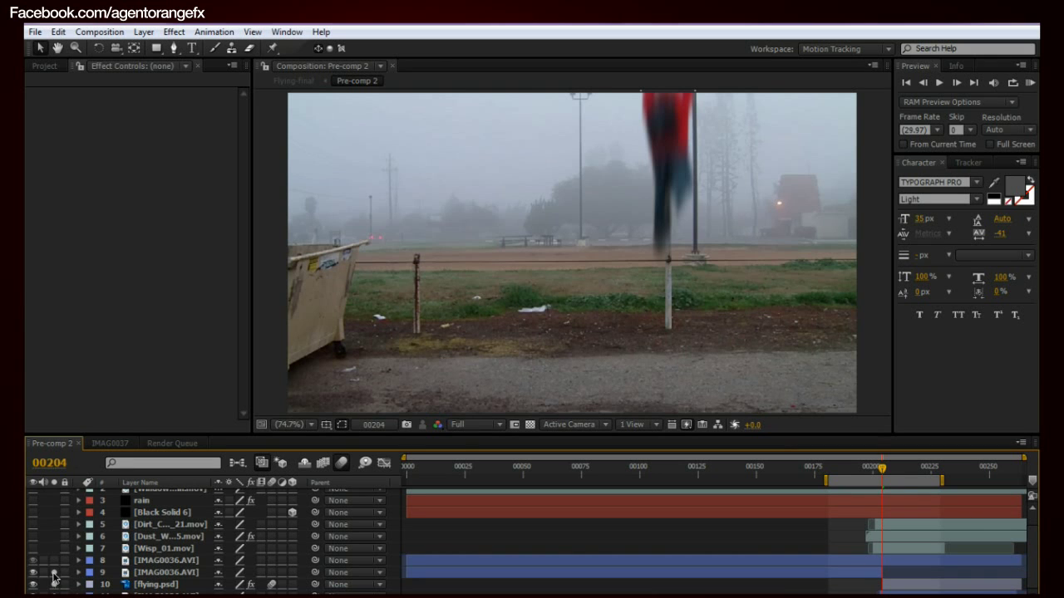
{"action": "left_click", "coordinate": [33, 561]}
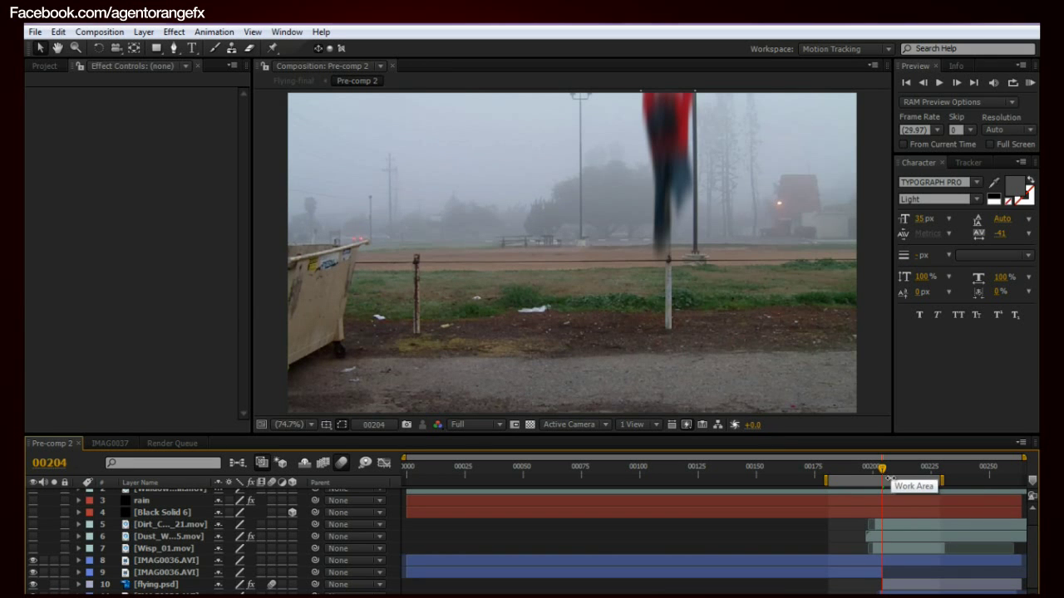
{"action": "key", "text": "KP_0"}
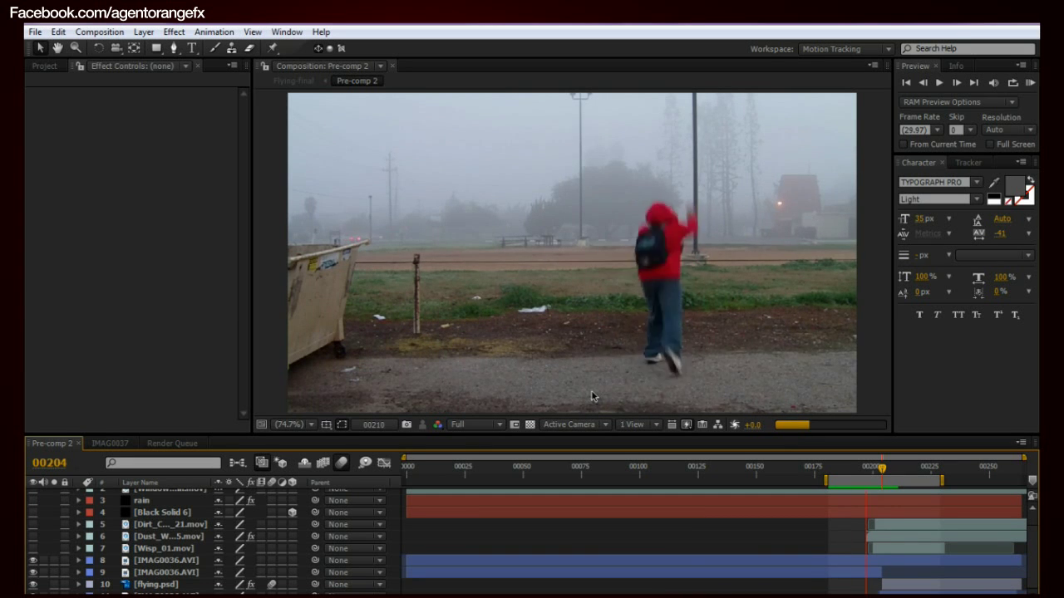
{"action": "left_click", "coordinate": [585, 256]}
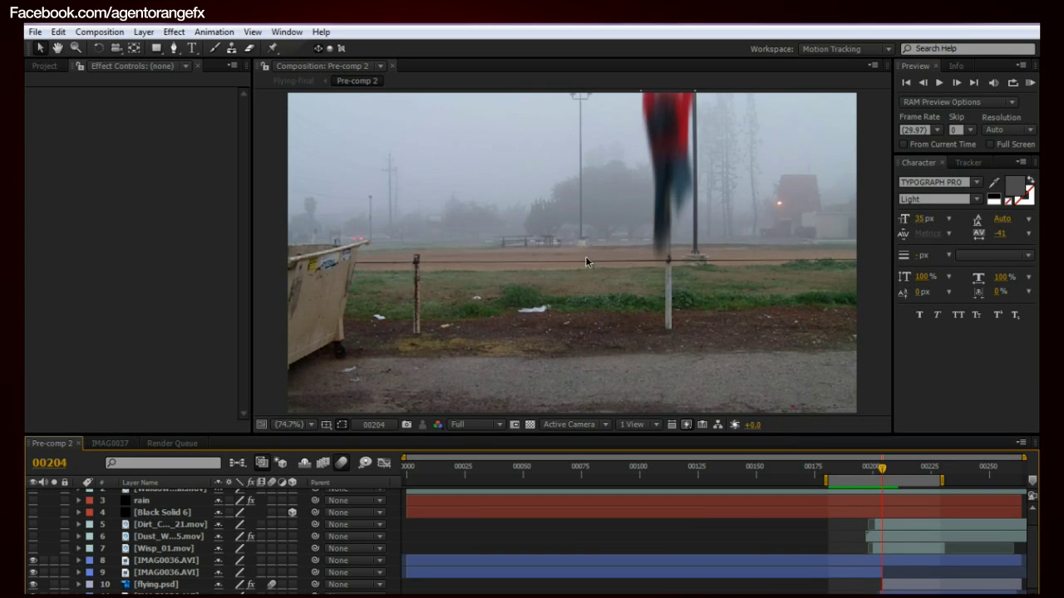
{"action": "scroll", "coordinate": [585, 262], "scroll_direction": "down", "scroll_amount": 2}
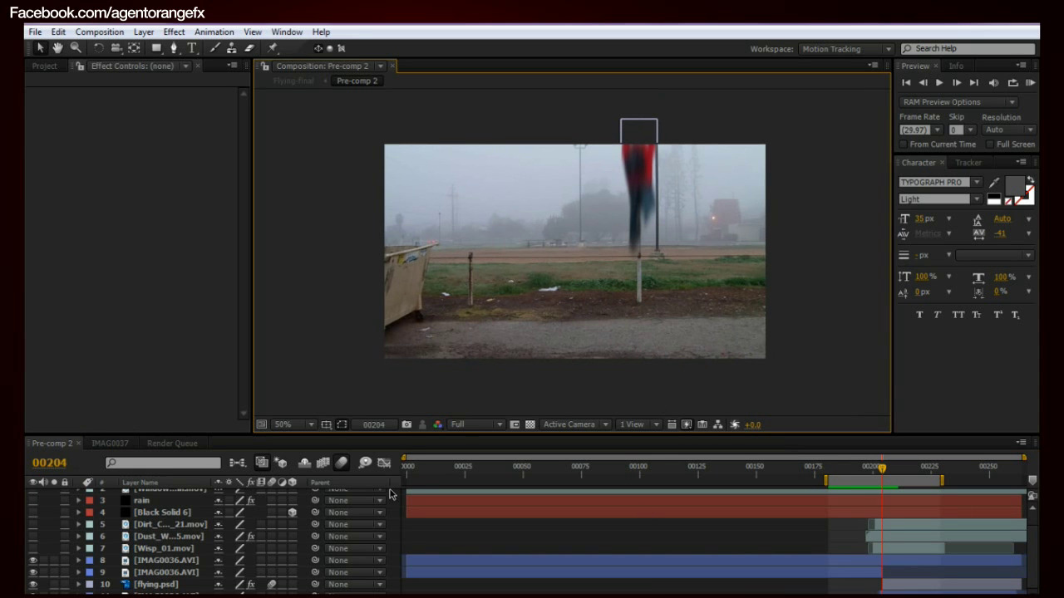
Turn on the Wisp_01 layer and play the frames after the take-off
{"action": "left_click", "coordinate": [34, 548]}
{"action": "left_click", "coordinate": [173, 550]}
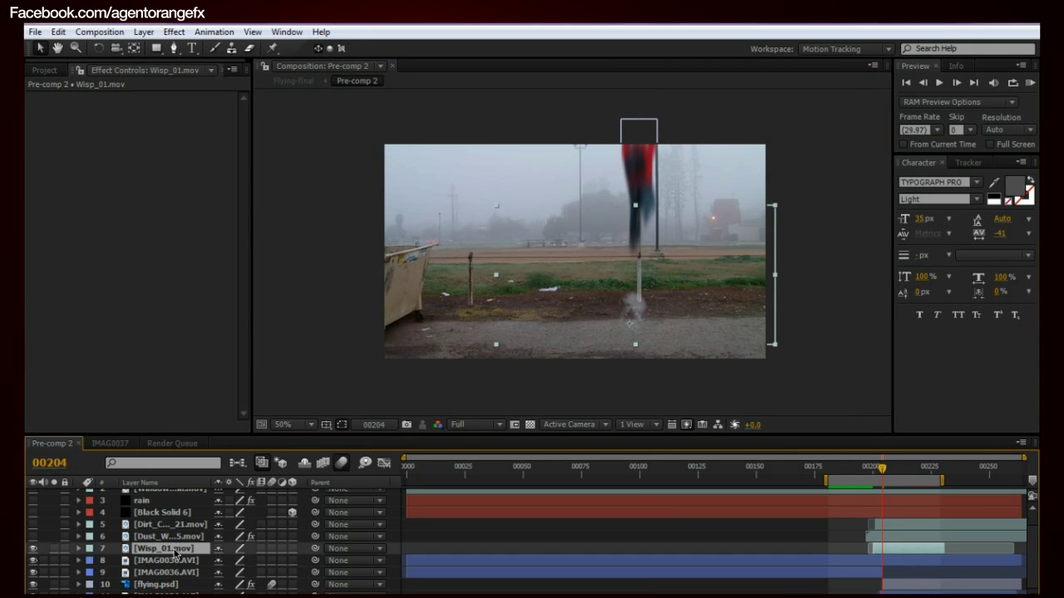
{"action": "key", "text": "space"}
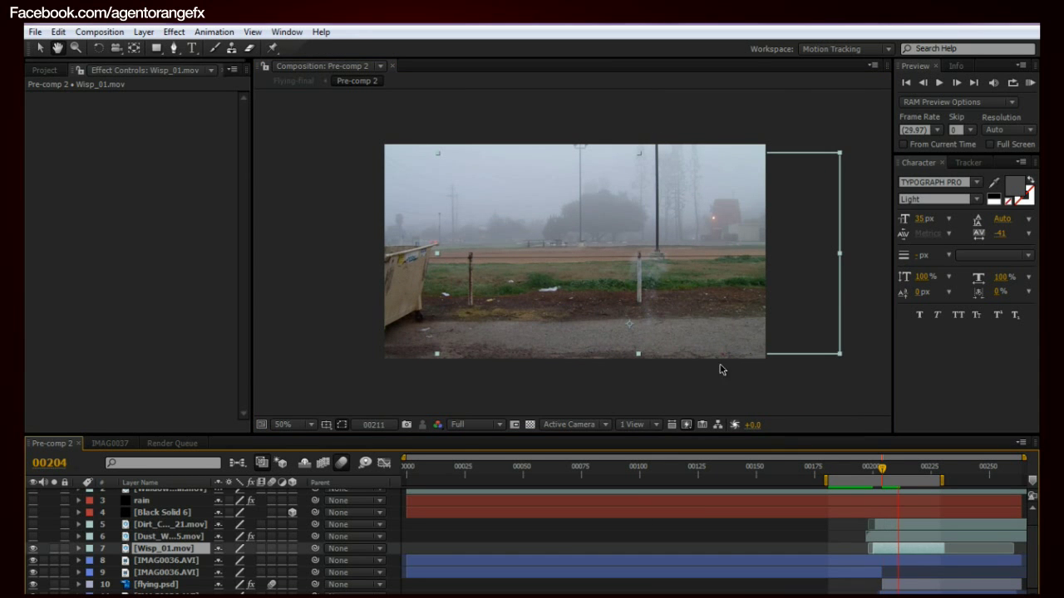
{"action": "key", "text": "space"}
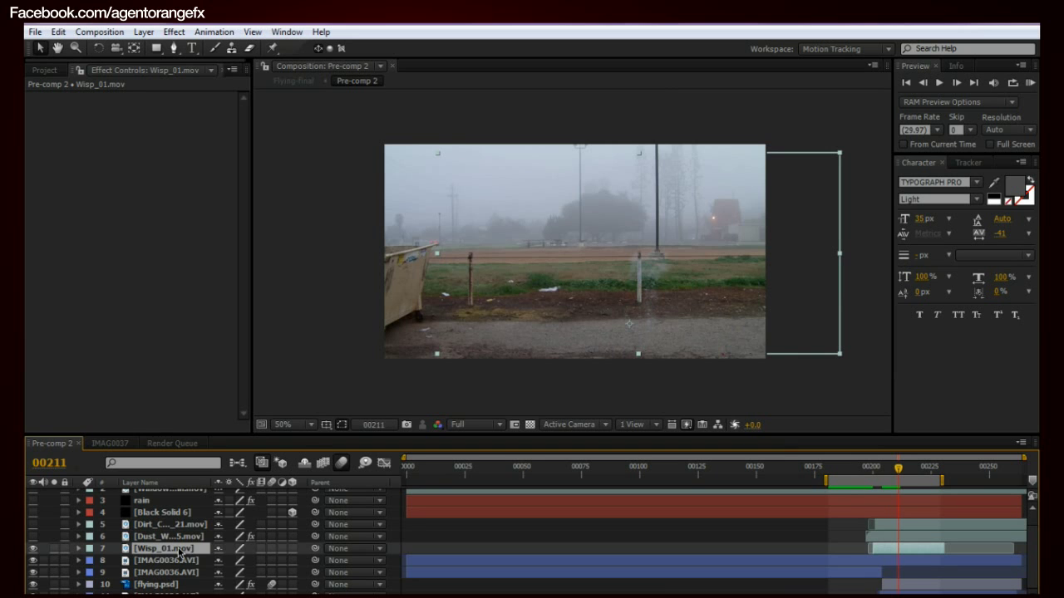
{"action": "left_click", "coordinate": [461, 347]}
{"action": "left_click", "coordinate": [579, 399]}
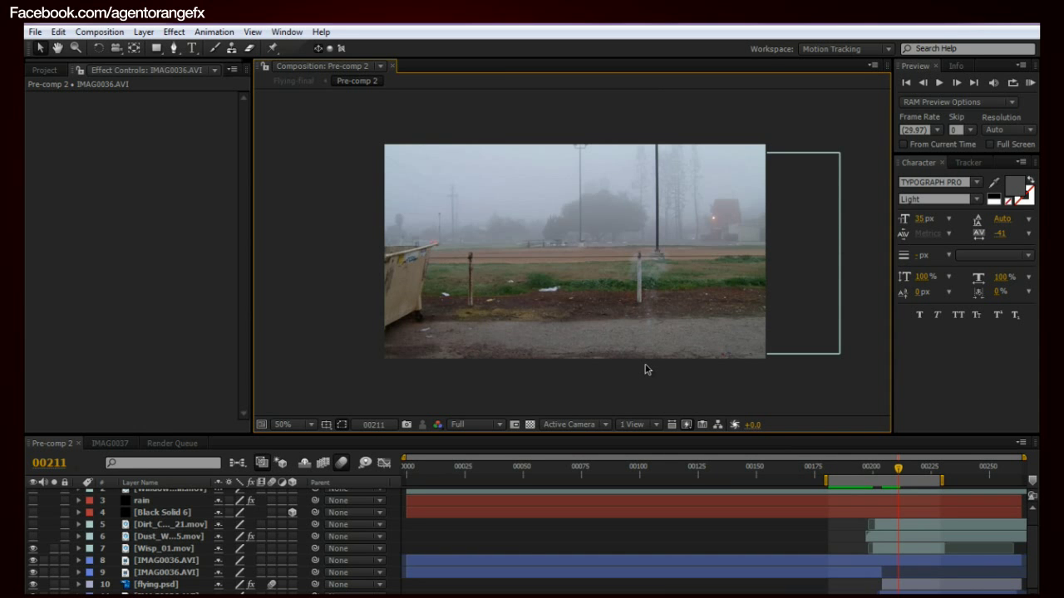
Step through frames 00198–00211 at 100% to check the smoke wisp beside the pole
{"action": "key", "text": "slash"}
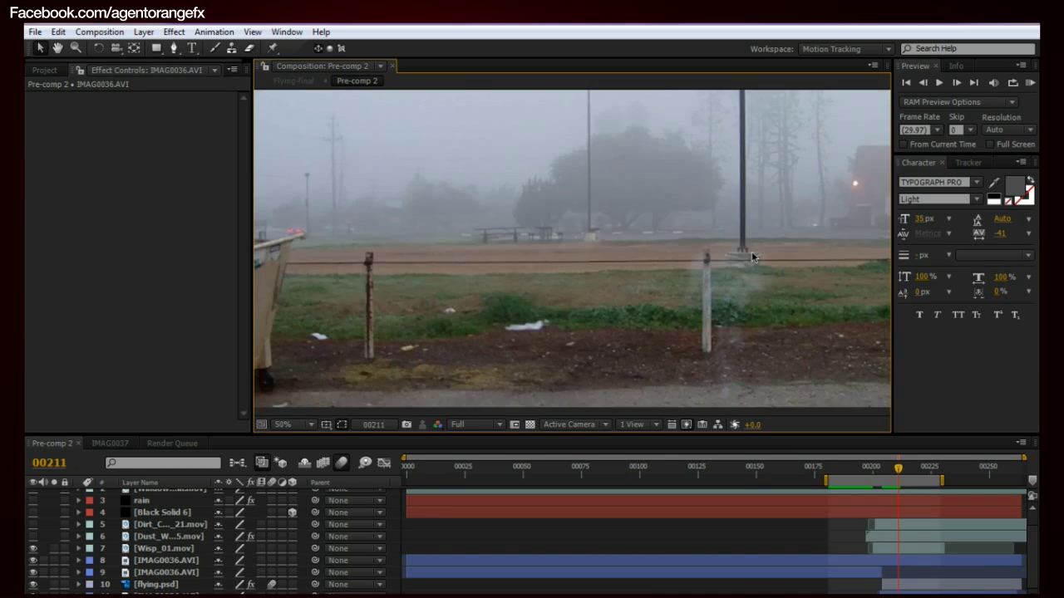
{"action": "left_click_drag", "start_coordinate": [898, 472], "coordinate": [868, 470]}
{"action": "left_click", "coordinate": [162, 550]}
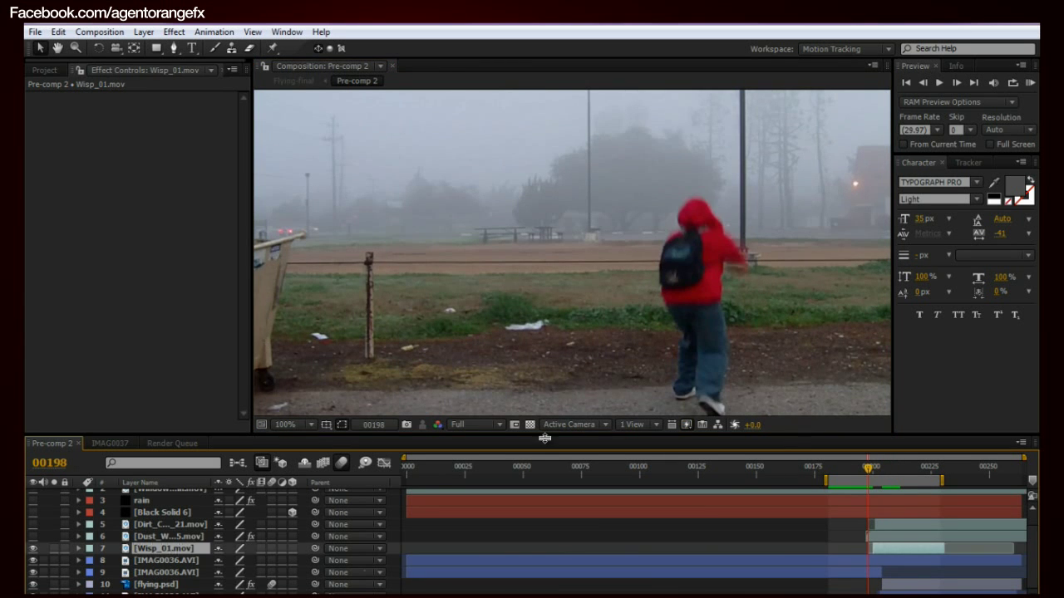
{"action": "key", "text": "comma"}
{"action": "key", "text": "comma"}
{"action": "scroll", "coordinate": [601, 387], "scroll_direction": "down", "scroll_amount": 1}
{"action": "key", "text": "slash"}
{"action": "scroll", "coordinate": [611, 357], "scroll_direction": "down", "scroll_amount": 2}
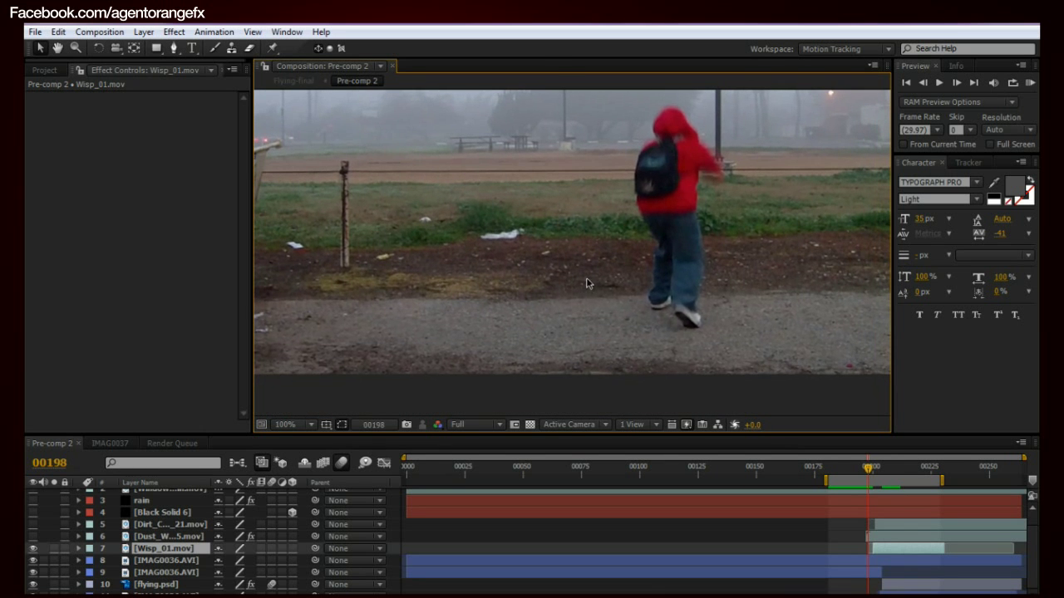
{"action": "key", "text": "Page_Down"}
{"action": "key", "text": "Page_Down"}
{"action": "key", "text": "Page_Down"}
{"action": "key", "text": "Page_Down"}
{"action": "key", "text": "Page_Down"}
{"action": "key", "text": "Page_Down"}
{"action": "key", "text": "Page_Down"}
{"action": "key", "text": "Page_Down"}
{"action": "key", "text": "Page_Down"}
{"action": "key", "text": "Page_Down"}
{"action": "key", "text": "Page_Down"}
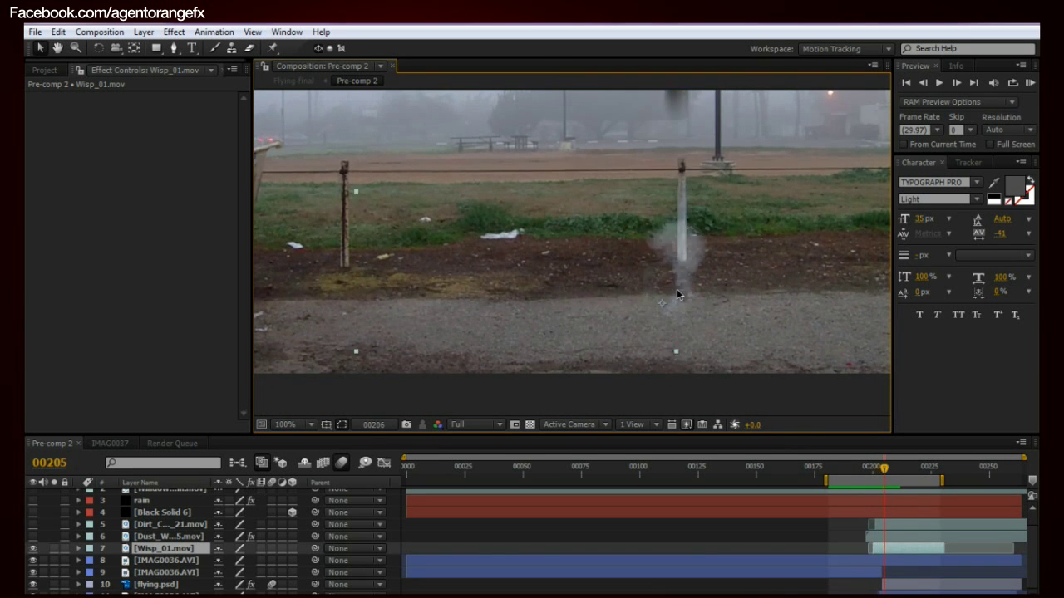
{"action": "key", "text": "comma"}
{"action": "scroll", "coordinate": [683, 282], "scroll_direction": "up", "scroll_amount": 1}
{"action": "key", "text": "Page_Down"}
{"action": "key", "text": "Page_Down"}
{"action": "key", "text": "Page_Down"}
{"action": "key", "text": "Page_Down"}
{"action": "key", "text": "Page_Down"}
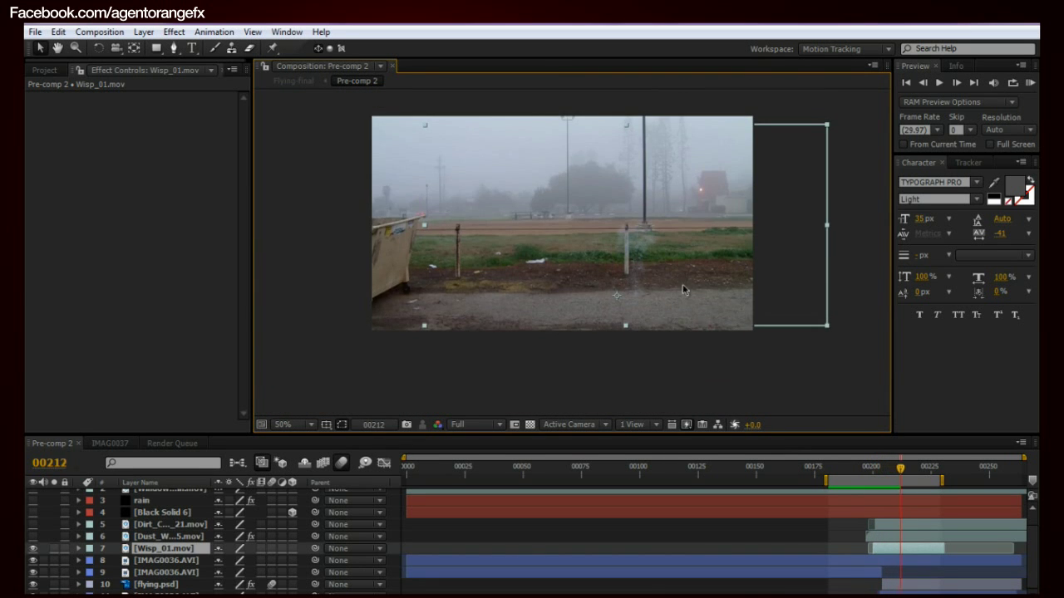
{"action": "key", "text": "Page_Up"}
{"action": "key", "text": "Page_Up"}
{"action": "key", "text": "Page_Up"}
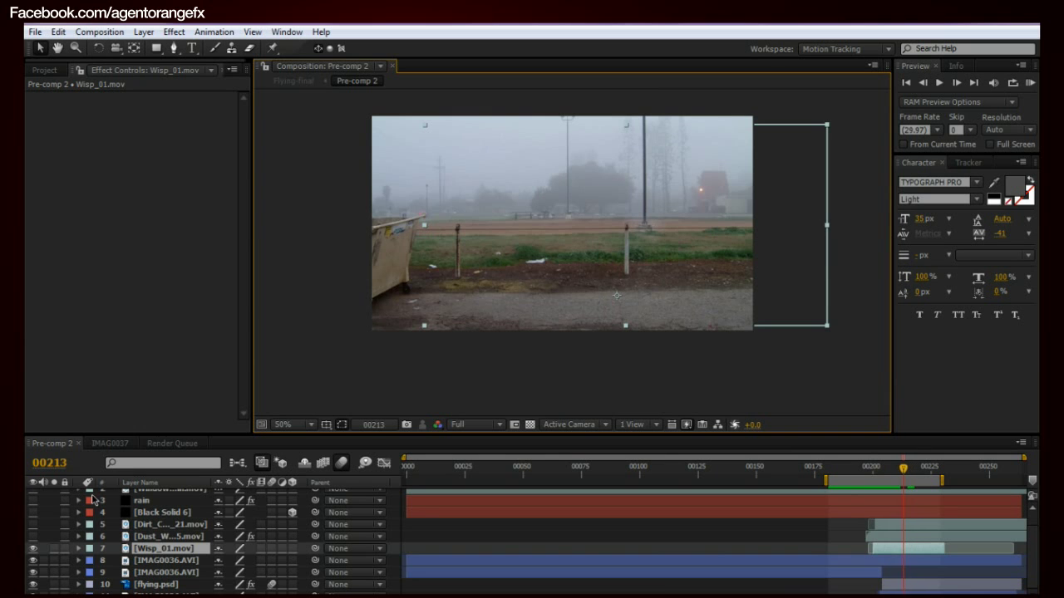
Select Dust_Wave_05 and preview the jump from frame 00207
{"action": "left_click", "coordinate": [158, 536], "text": "shift"}
{"action": "left_click", "coordinate": [156, 537]}
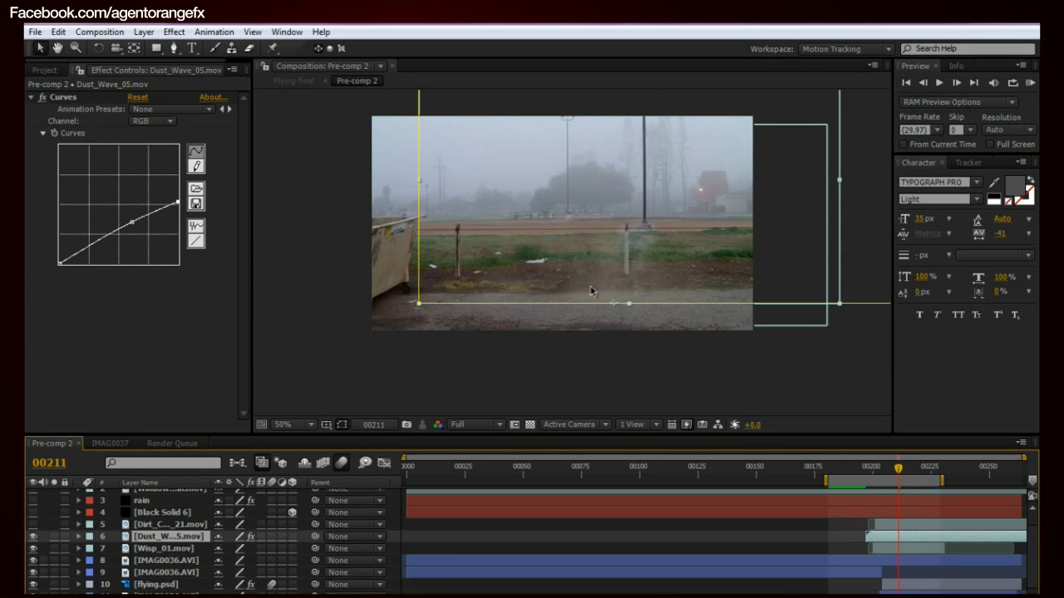
{"action": "key", "text": "Page_Up"}
{"action": "key", "text": "Page_Up"}
{"action": "key", "text": "Page_Up"}
{"action": "key", "text": "Page_Up"}
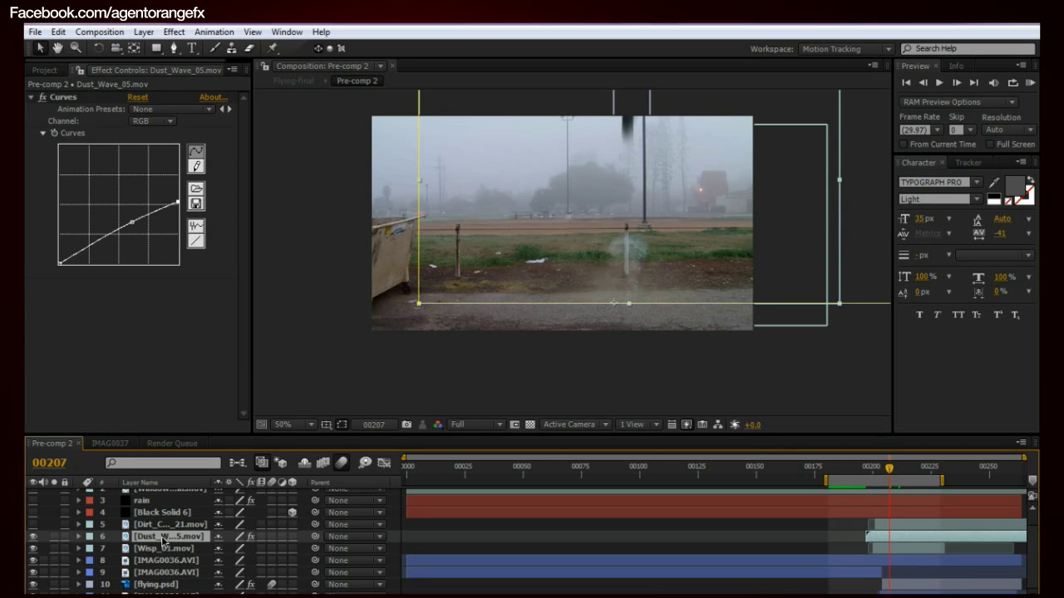
{"action": "key", "text": "KP_0"}
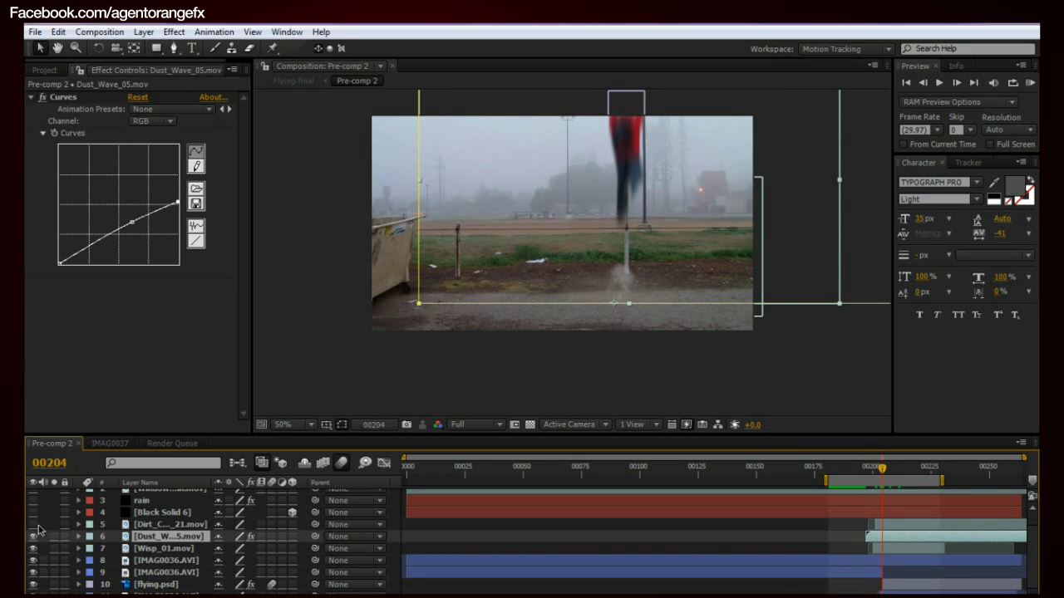
Inspect Dirt_Charge_21's mask across the explosion frames and turn on Black Solid 6
{"action": "left_click", "coordinate": [140, 525]}
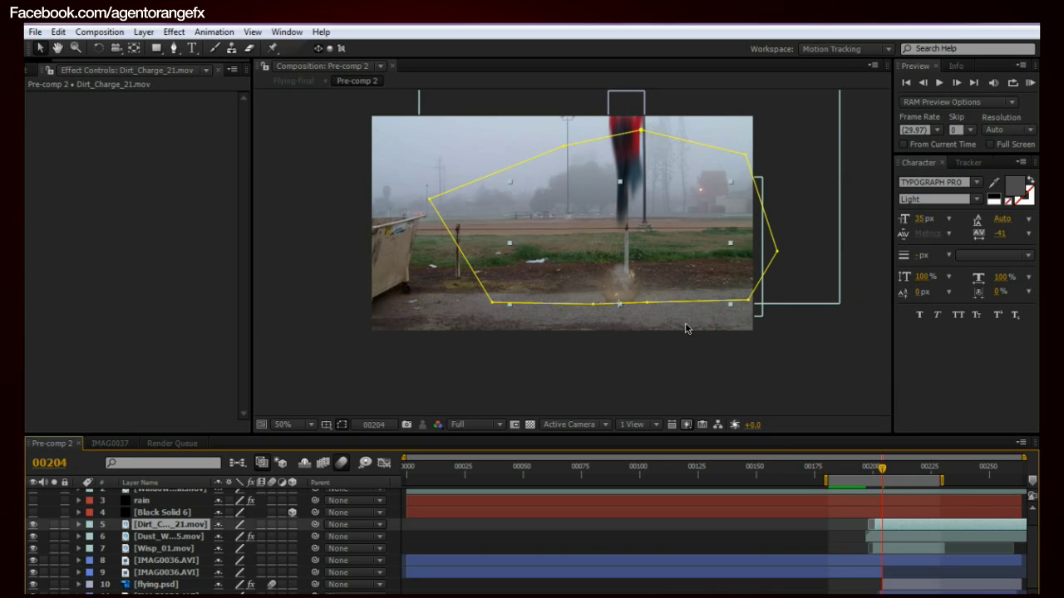
{"action": "scroll", "coordinate": [670, 314], "scroll_direction": "up", "scroll_amount": 2}
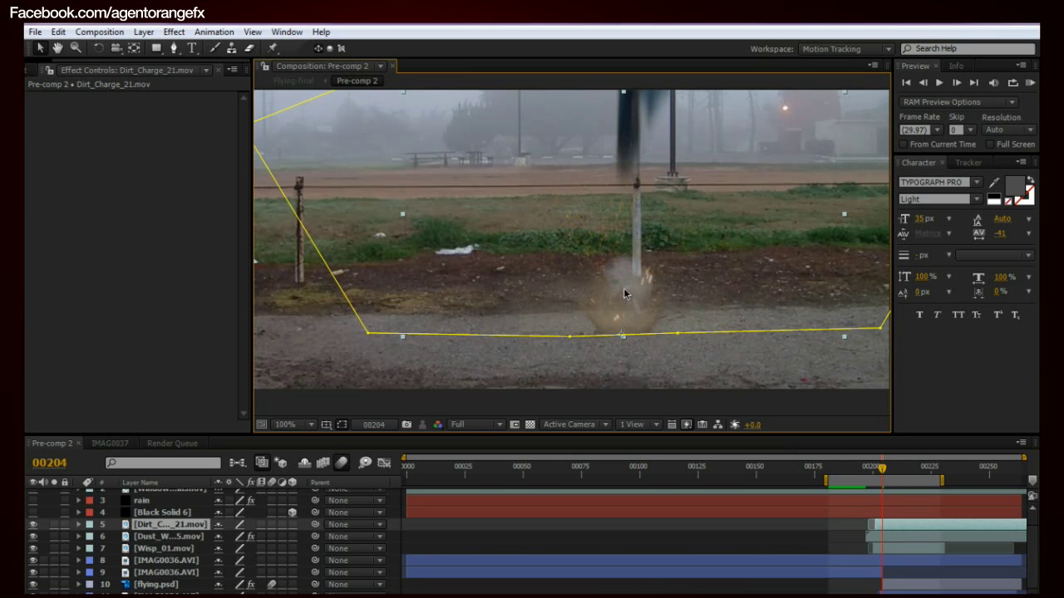
{"action": "key", "text": "Page_Down"}
{"action": "key", "text": "Page_Down"}
{"action": "key", "text": "Page_Up"}
{"action": "key", "text": "Page_Up"}
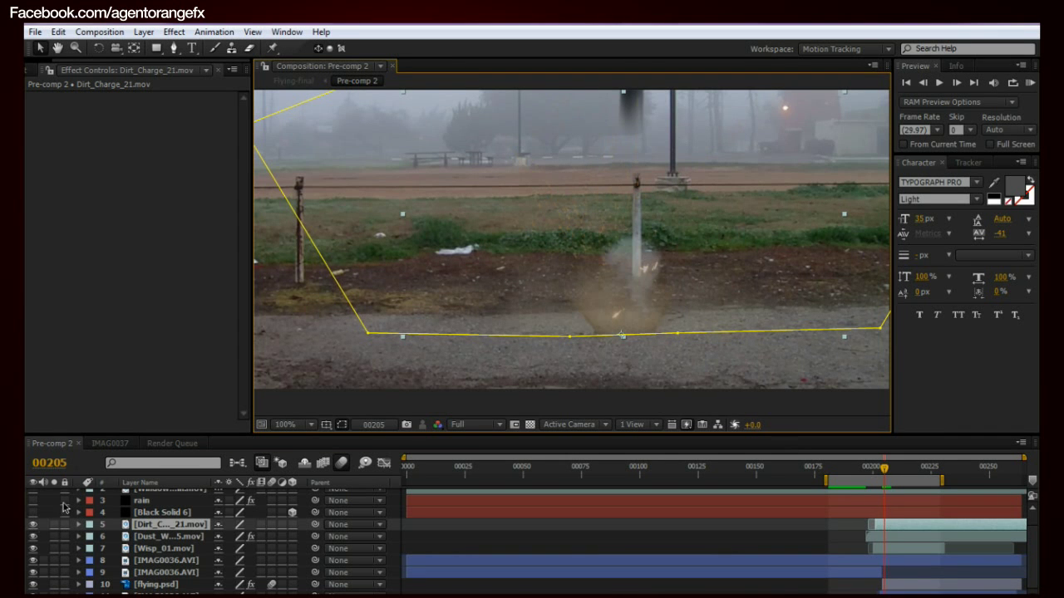
{"action": "left_click", "coordinate": [33, 511]}
{"action": "left_click", "coordinate": [162, 512]}
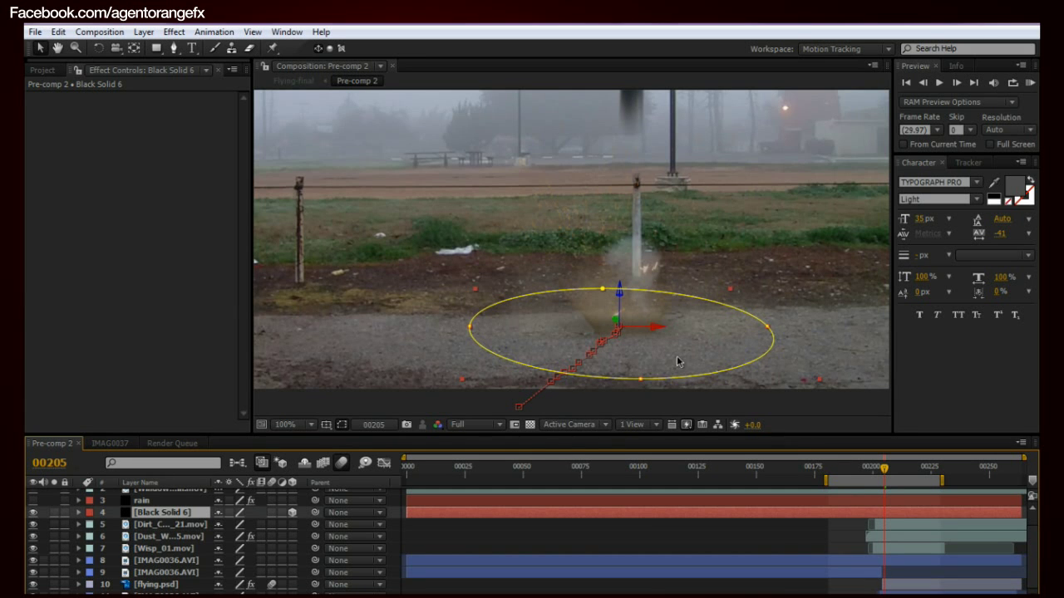
{"action": "scroll", "coordinate": [676, 357], "scroll_direction": "down", "scroll_amount": 2}
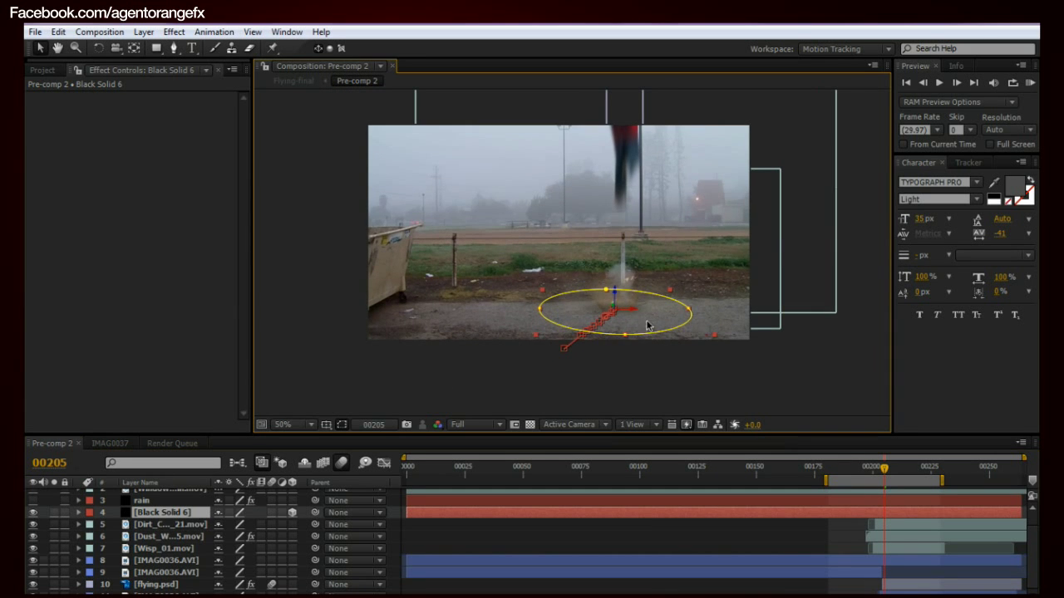
{"action": "key", "text": "w"}
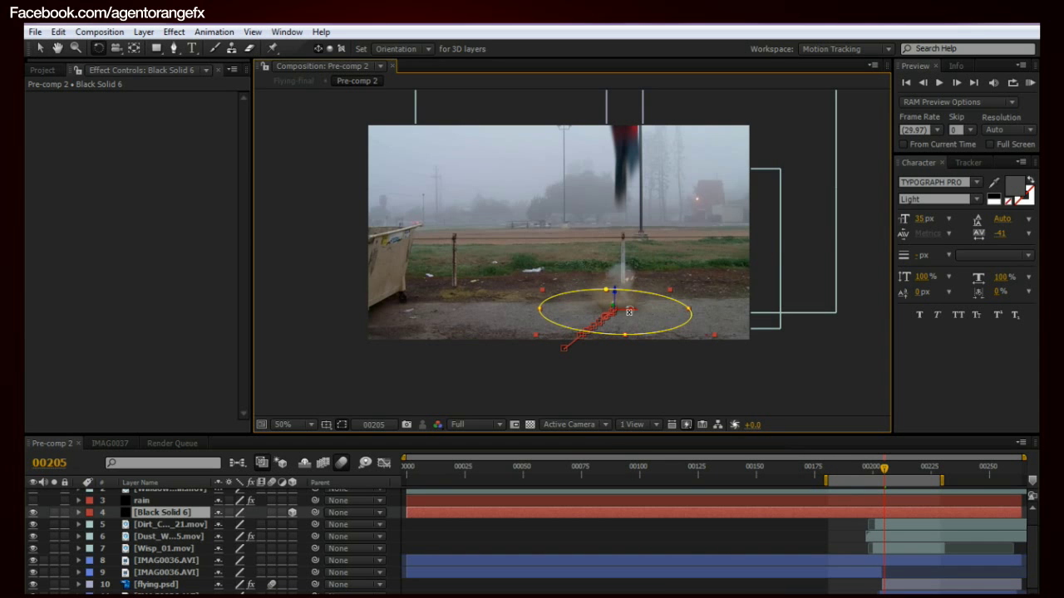
{"action": "left_click", "coordinate": [625, 351]}
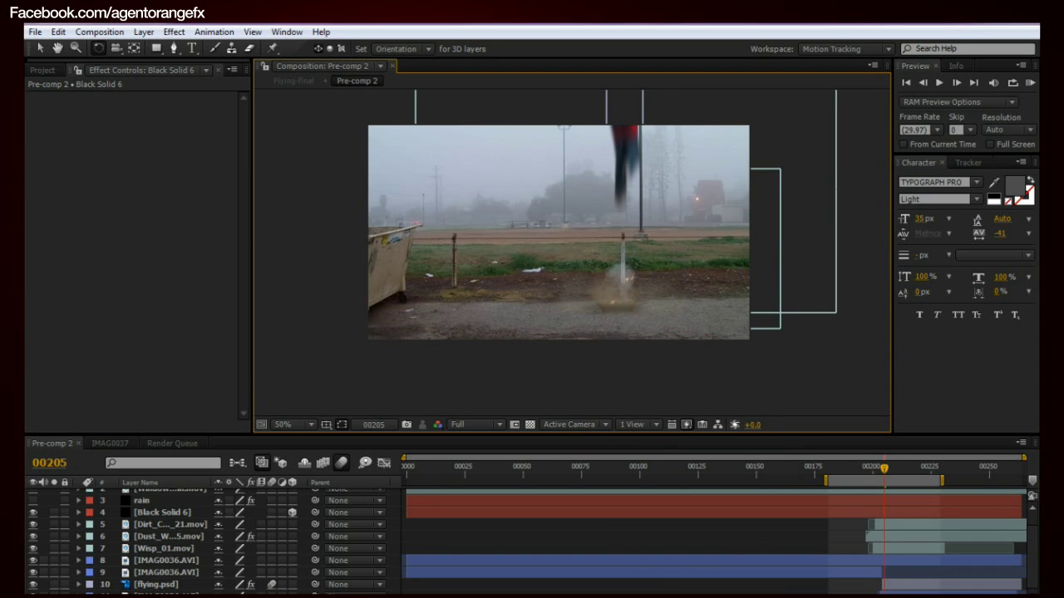
{"action": "mouse_move", "coordinate": [885, 476]}
{"action": "left_mouse_down"}
{"action": "mouse_move", "coordinate": [837, 477]}
{"action": "mouse_move", "coordinate": [891, 480]}
{"action": "left_mouse_up"}
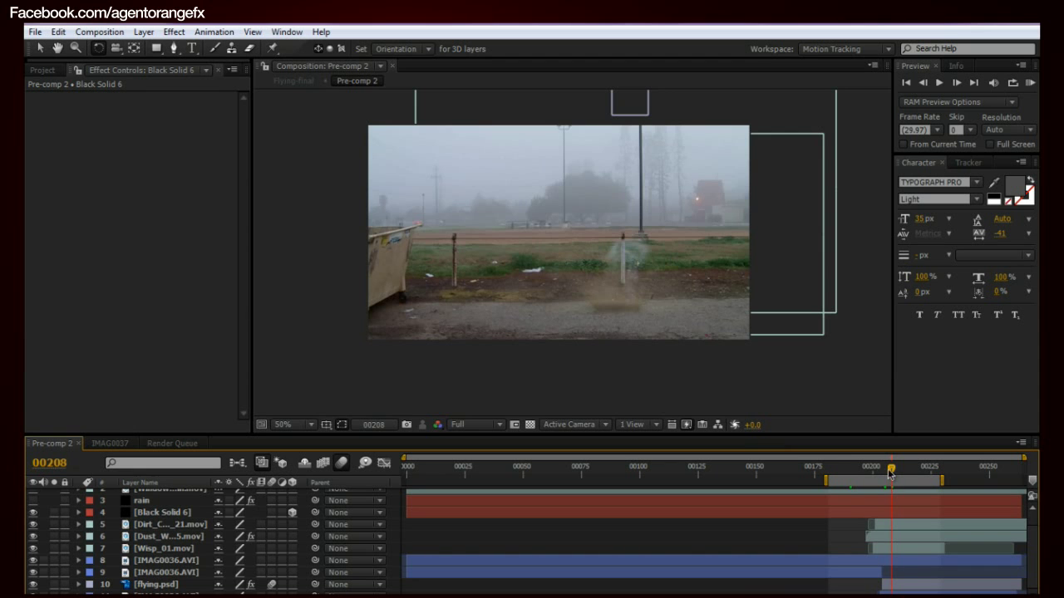
{"action": "mouse_move", "coordinate": [888, 473]}
{"action": "left_mouse_down"}
{"action": "mouse_move", "coordinate": [869, 478]}
{"action": "mouse_move", "coordinate": [903, 478]}
{"action": "left_mouse_up"}
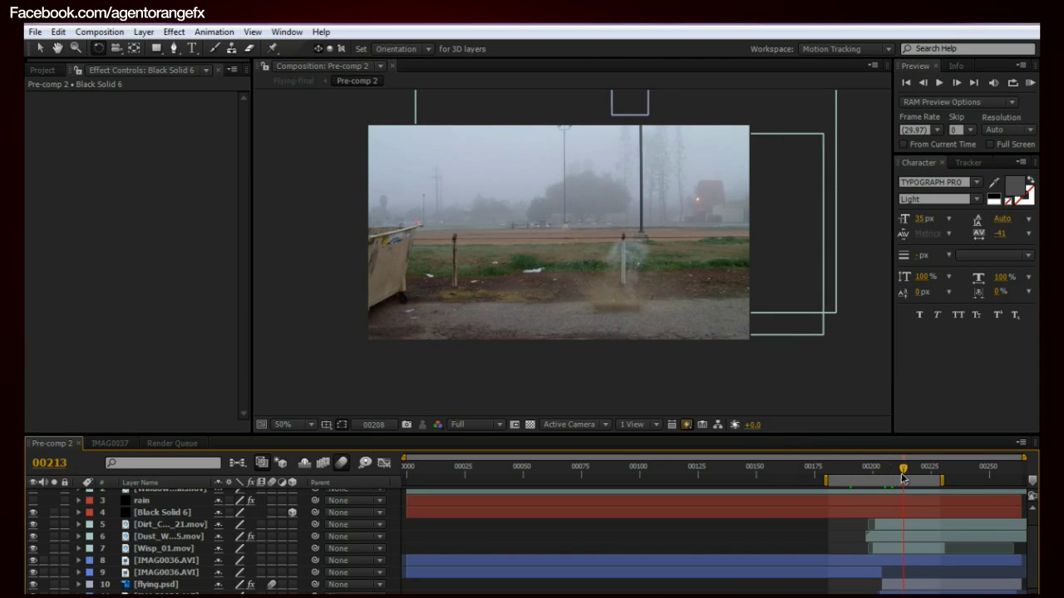
{"action": "scroll", "coordinate": [51, 532], "scroll_direction": "up", "scroll_amount": 1}
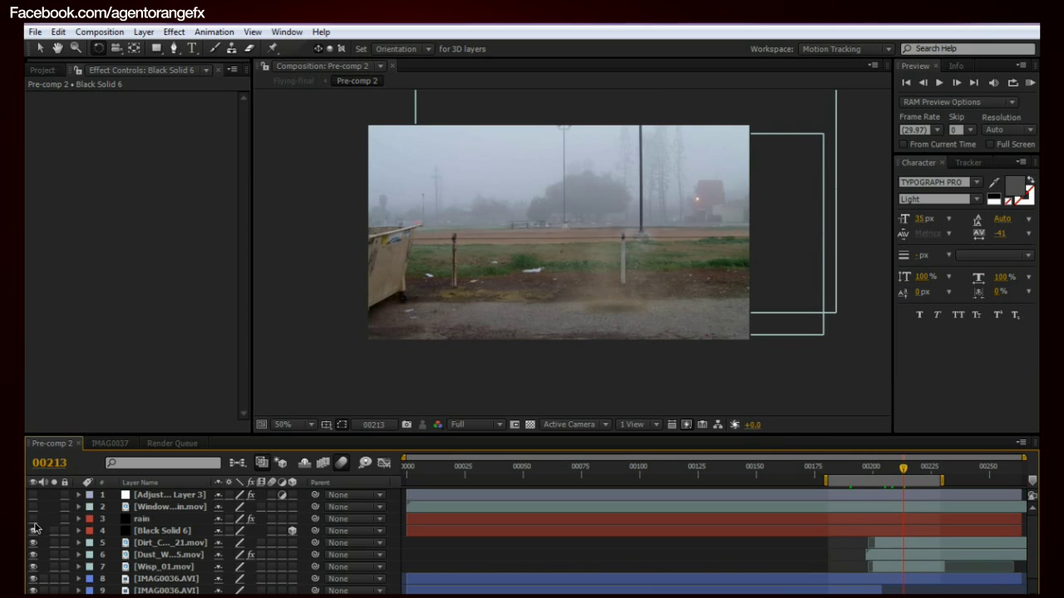
Select the rain layer at 100% view and dismiss its options menu
{"action": "left_click", "coordinate": [140, 520]}
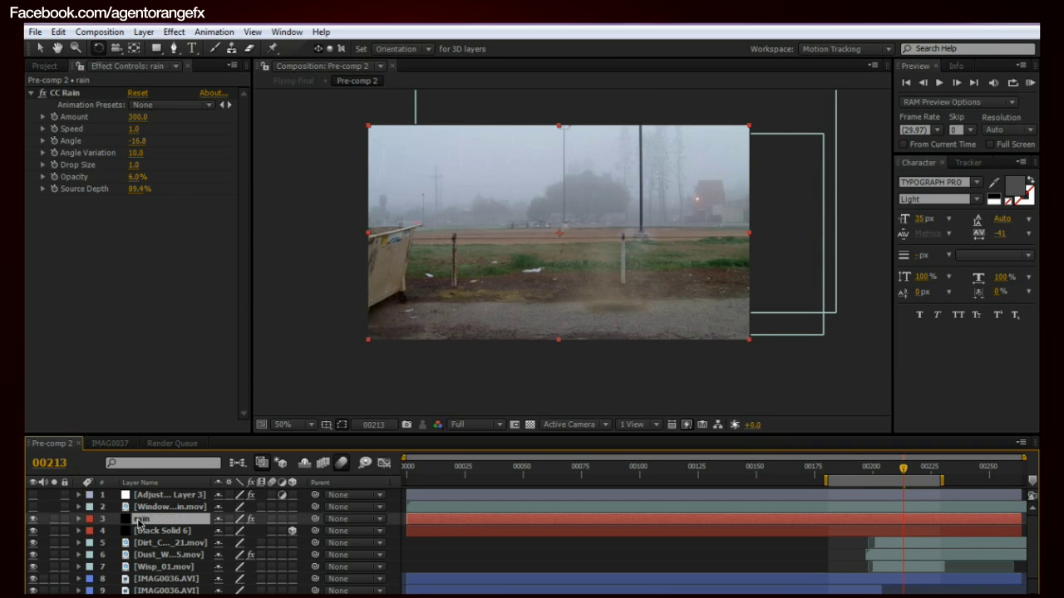
{"action": "key", "text": "slash"}
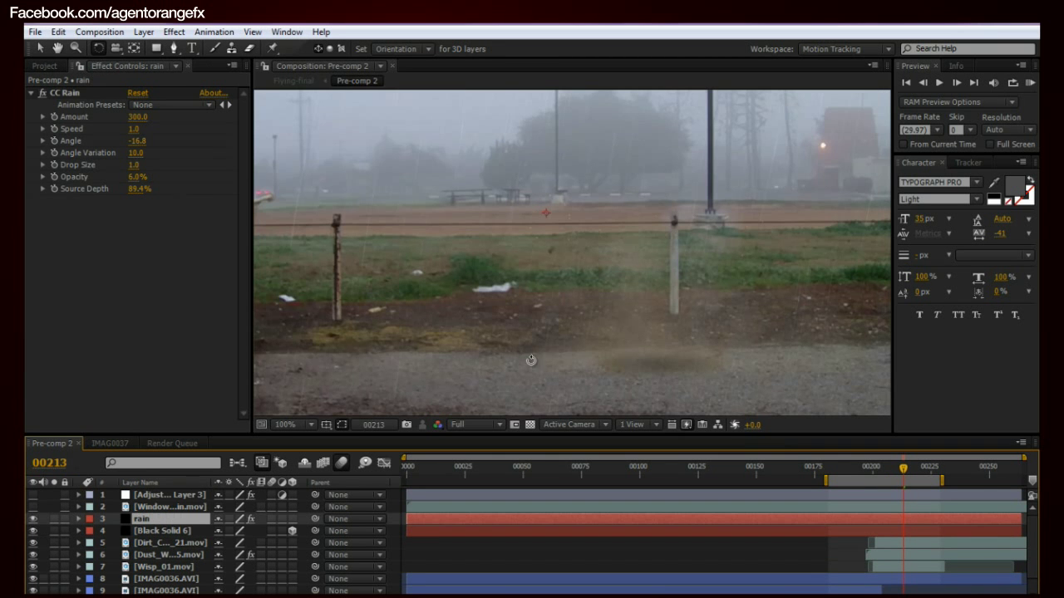
{"action": "right_click", "coordinate": [191, 525]}
{"action": "left_click", "coordinate": [241, 373]}
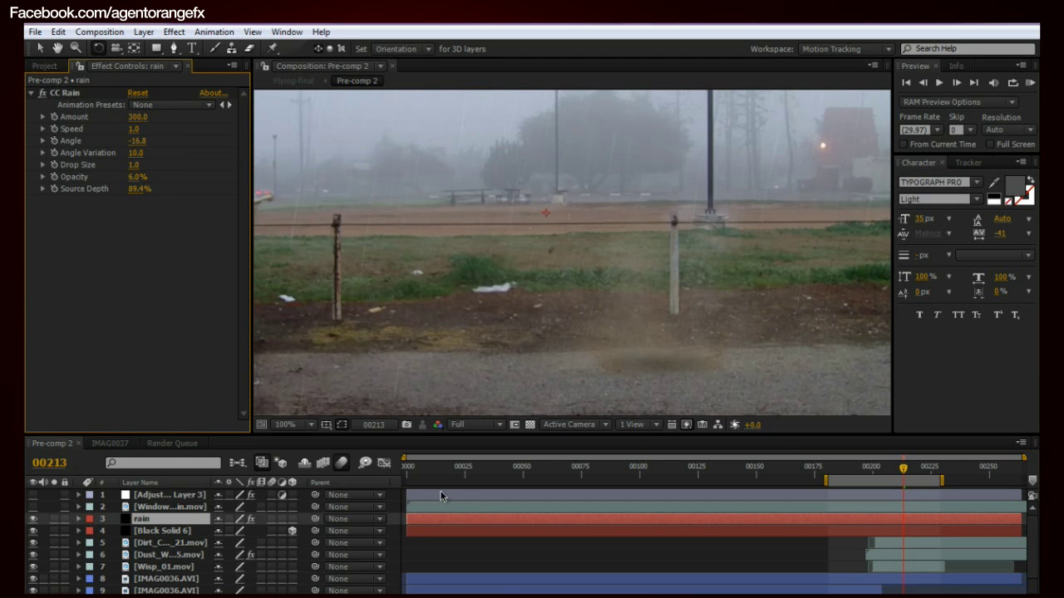
Create a new solid, Black Solid 9, in Pre-comp 2
{"action": "key", "text": "ctrl+y"}
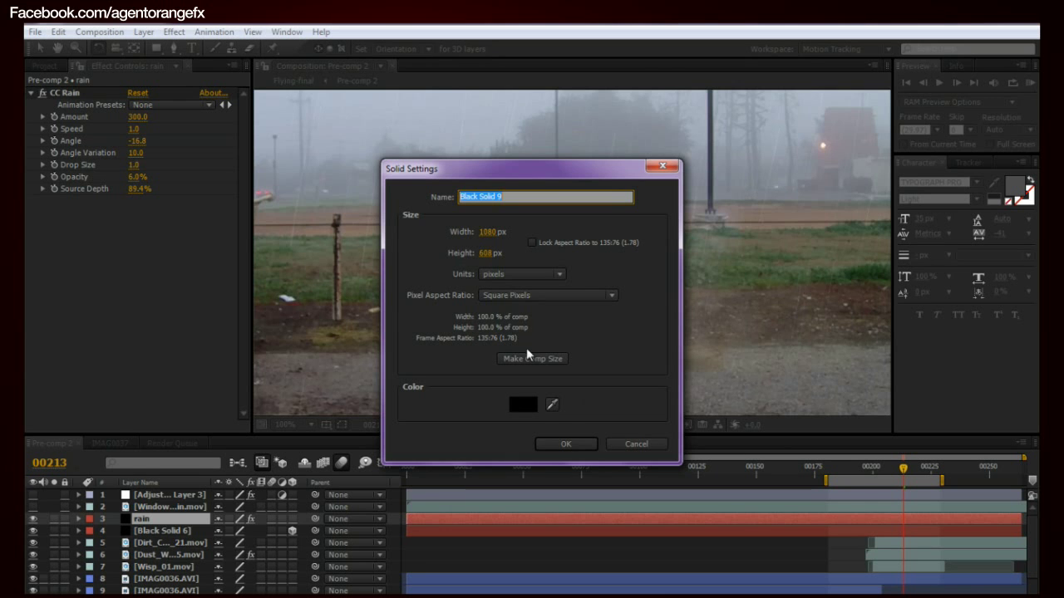
{"action": "left_click", "coordinate": [568, 443]}
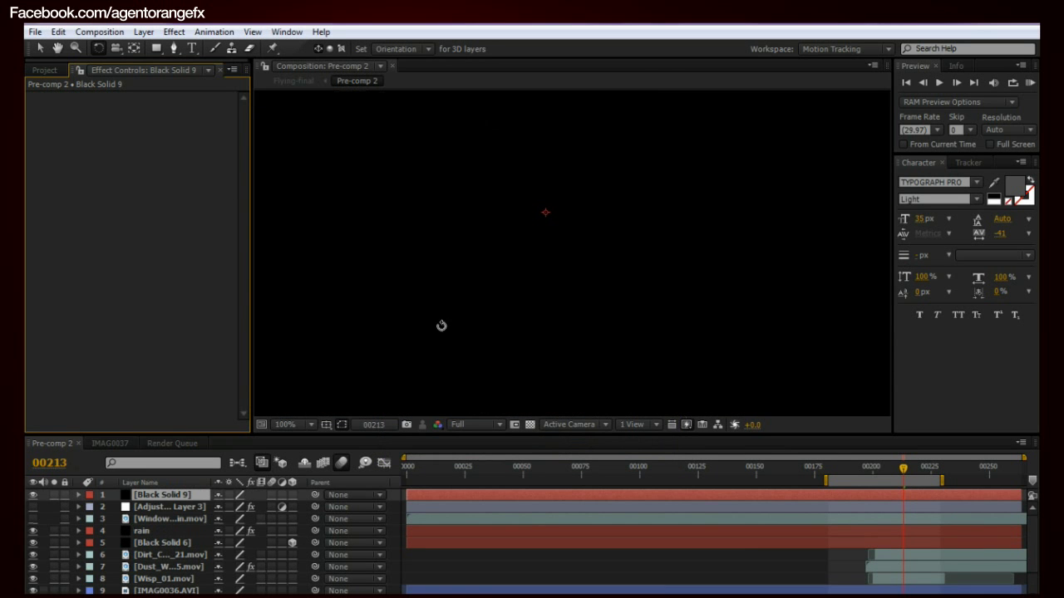
{"action": "right_click", "coordinate": [549, 389]}
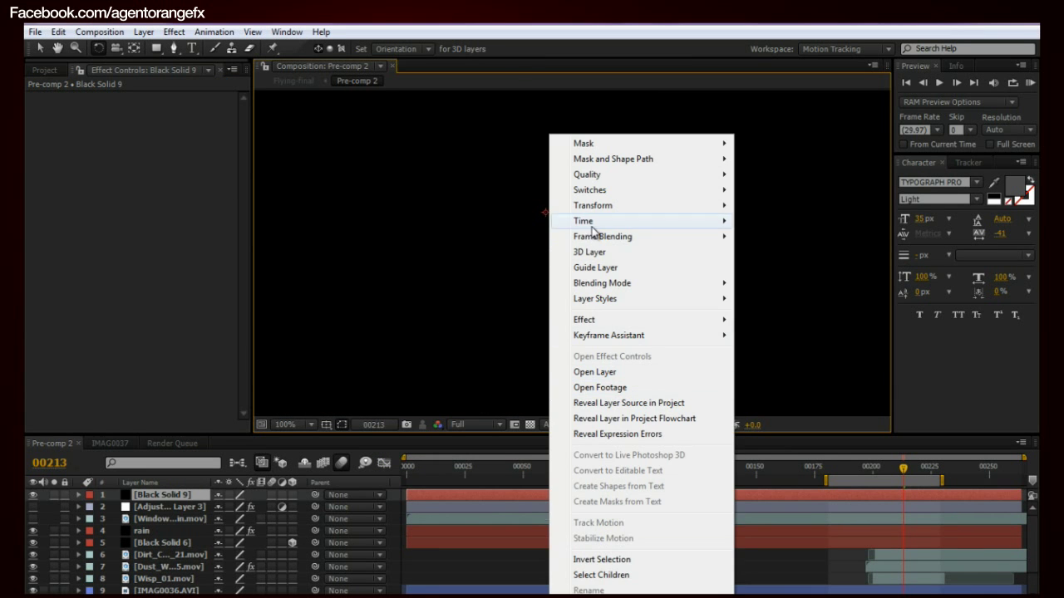
{"action": "mouse_move", "coordinate": [594, 323]}
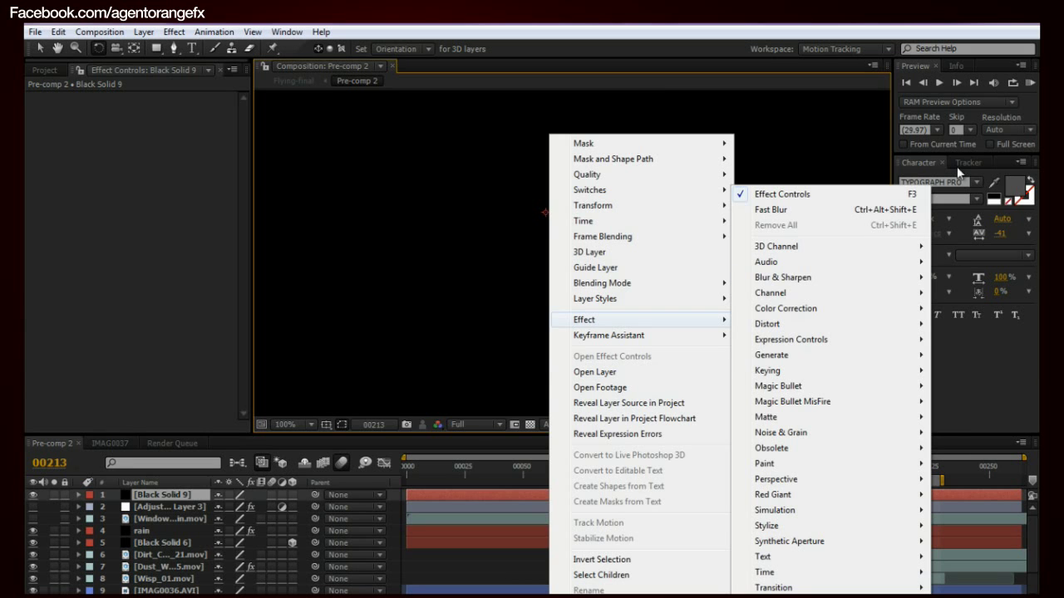
{"action": "left_click", "coordinate": [933, 316]}
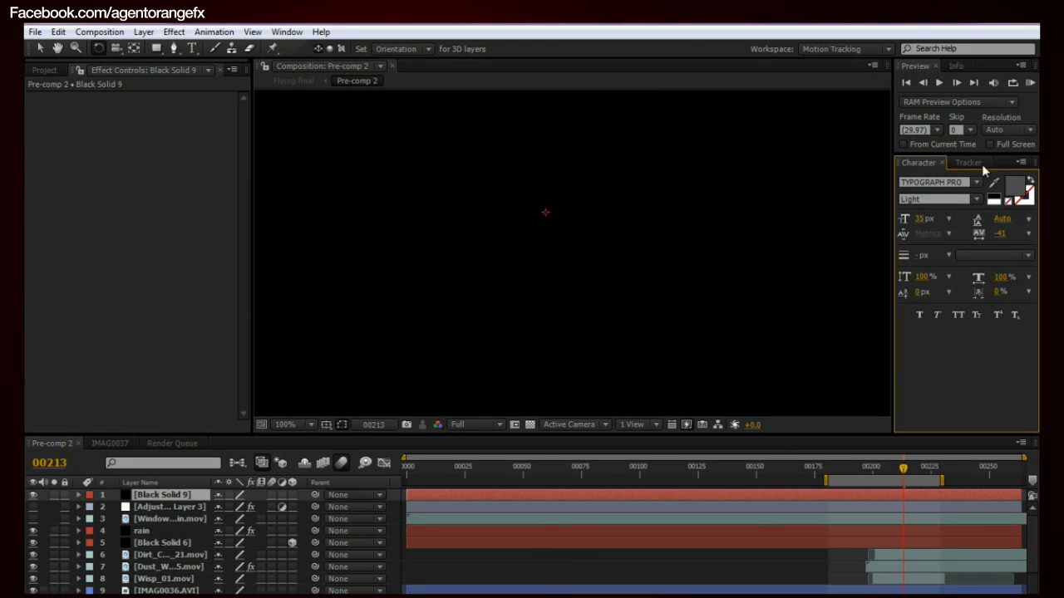
Show the Effects & Presets panel and search for 'cc ra'
{"action": "left_click", "coordinate": [287, 32]}
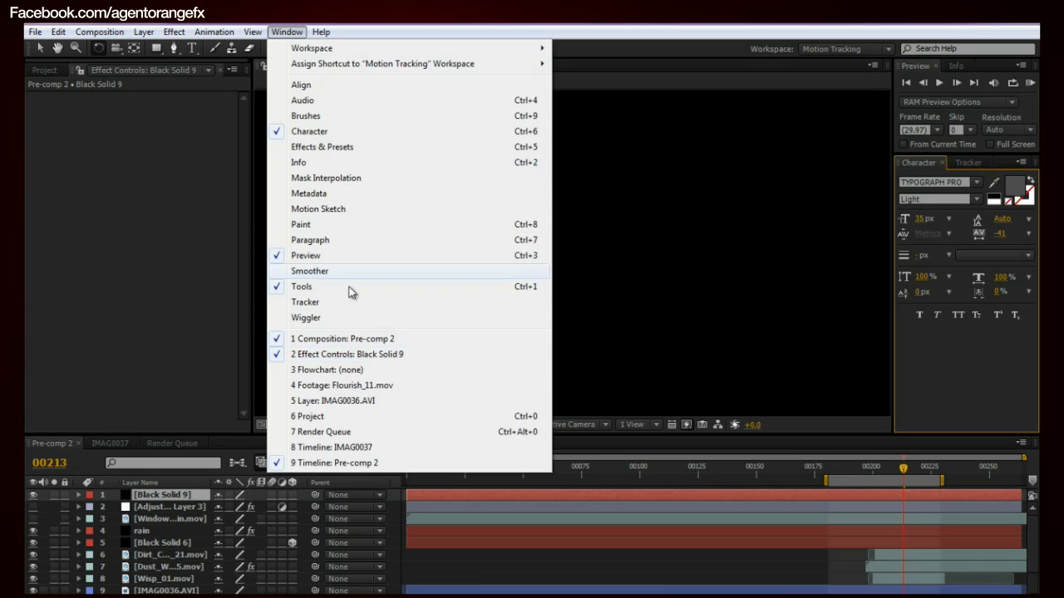
{"action": "left_click", "coordinate": [349, 147]}
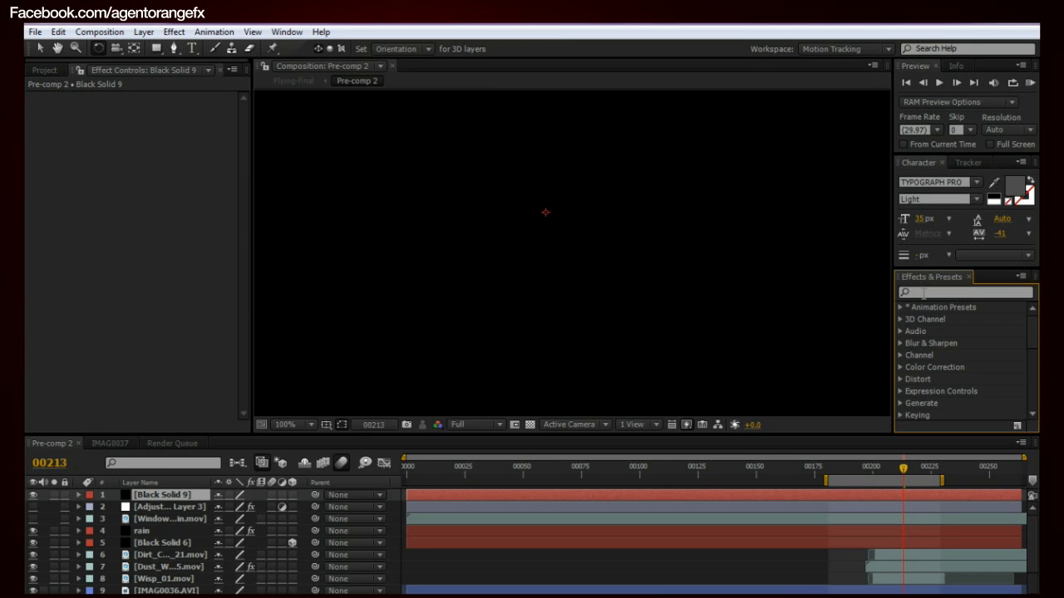
{"action": "left_click", "coordinate": [923, 292]}
{"action": "type", "text": "c"}
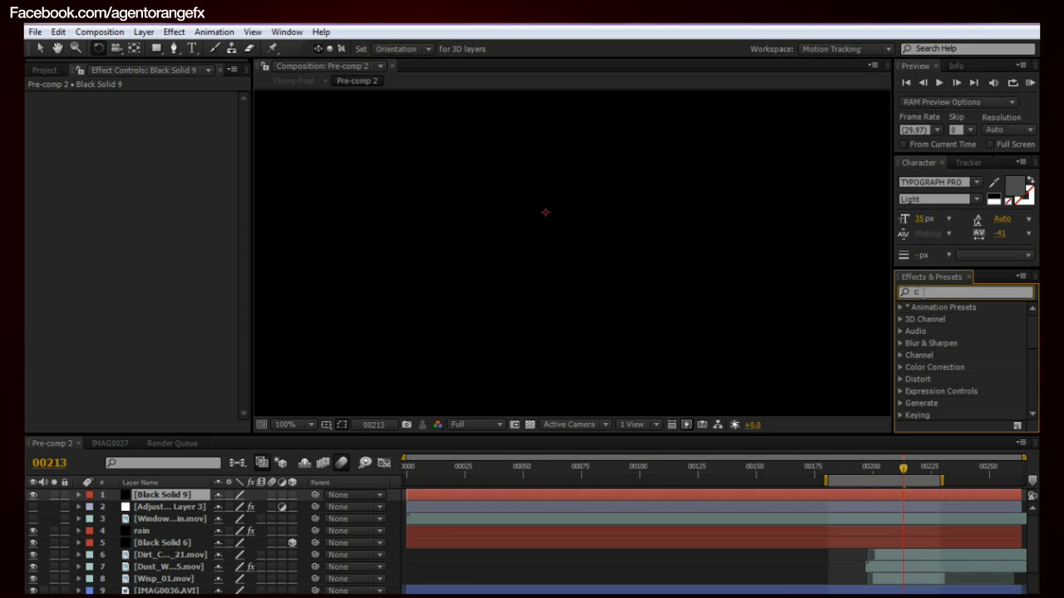
{"action": "type", "text": "c r"}
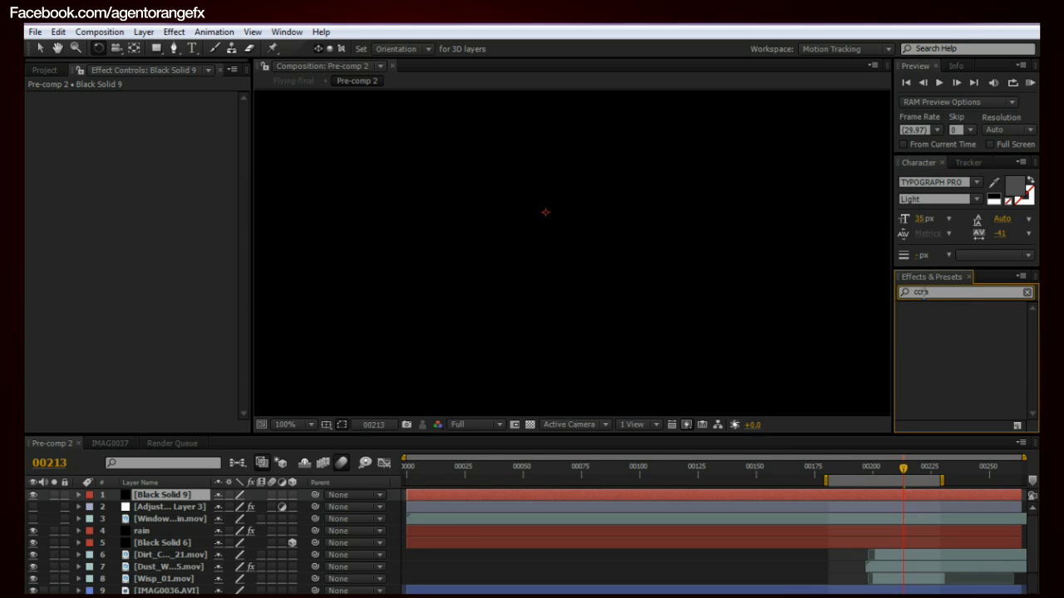
{"action": "type", "text": "a"}
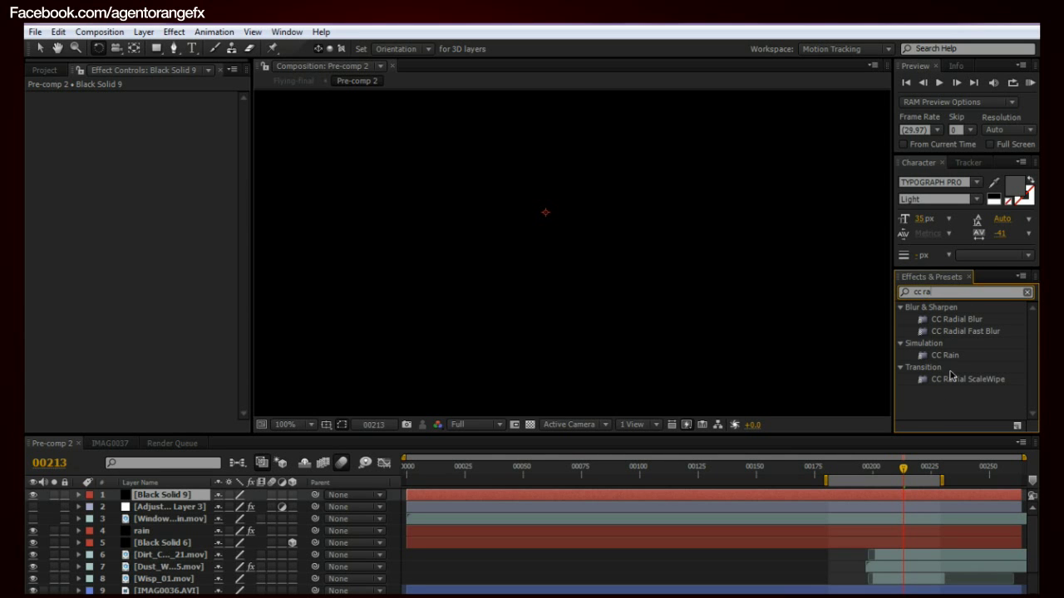
Apply CC Rain to Black Solid 9
{"action": "double_click", "coordinate": [945, 354]}
{"action": "scroll", "coordinate": [669, 300], "scroll_direction": "down", "scroll_amount": 1}
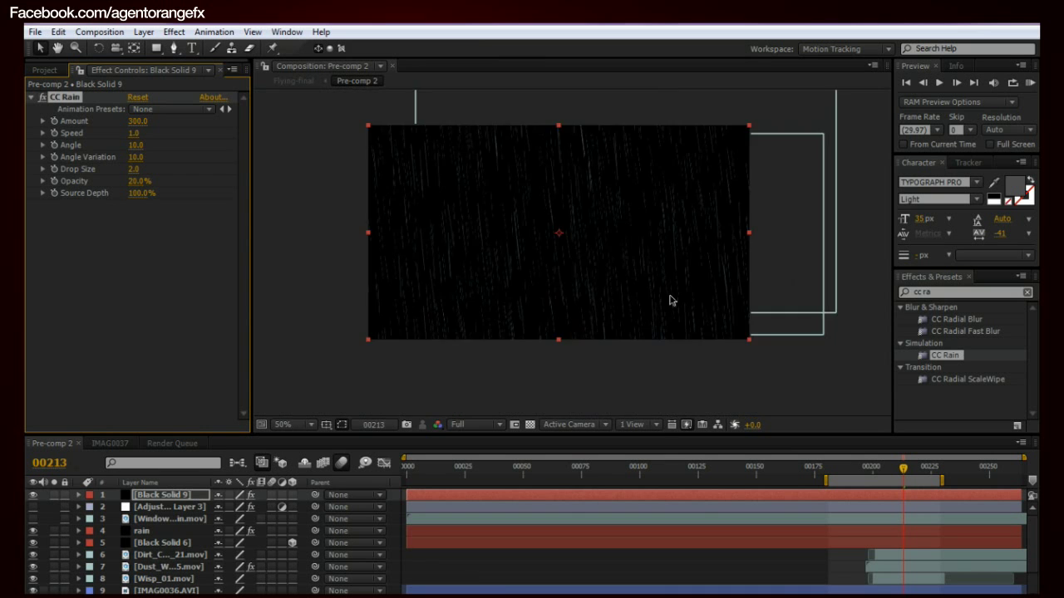
{"action": "scroll", "coordinate": [670, 300], "scroll_direction": "down", "scroll_amount": 2}
{"action": "scroll", "coordinate": [632, 285], "scroll_direction": "up", "scroll_amount": 4}
{"action": "scroll", "coordinate": [632, 282], "scroll_direction": "down", "scroll_amount": 2}
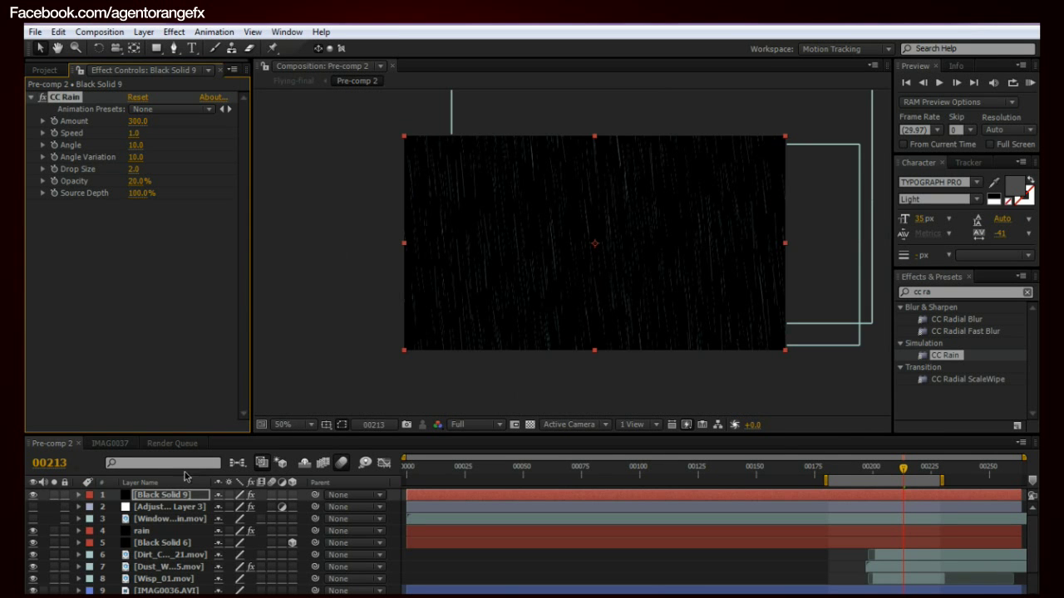
Set Black Solid 9 to Screen blending and raise the rain Amount to 1030
{"action": "left_click", "coordinate": [185, 495]}
{"action": "key", "text": "F4"}
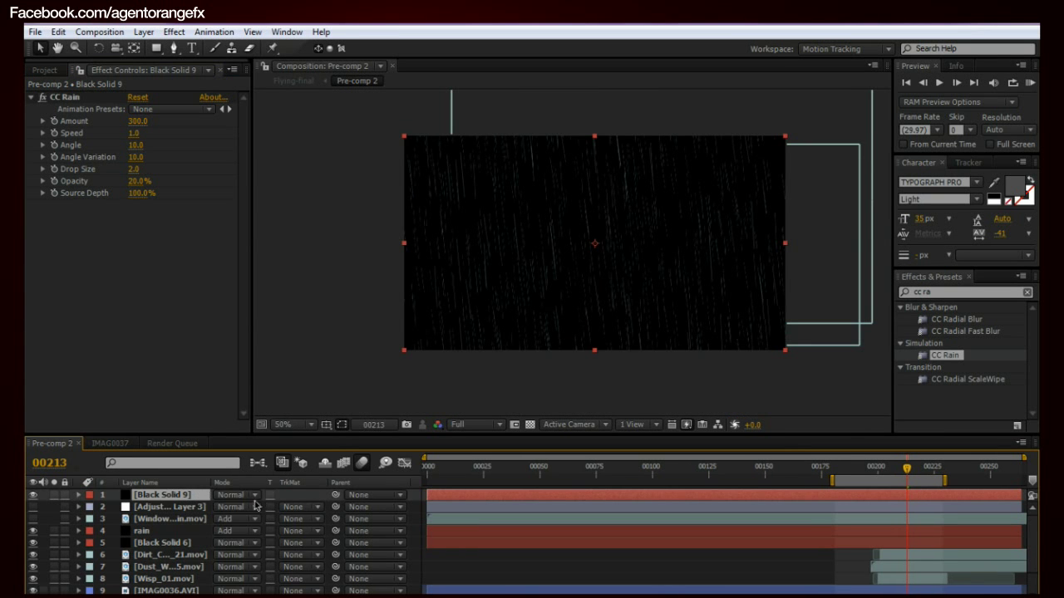
{"action": "left_click", "coordinate": [254, 495]}
{"action": "left_click", "coordinate": [249, 203]}
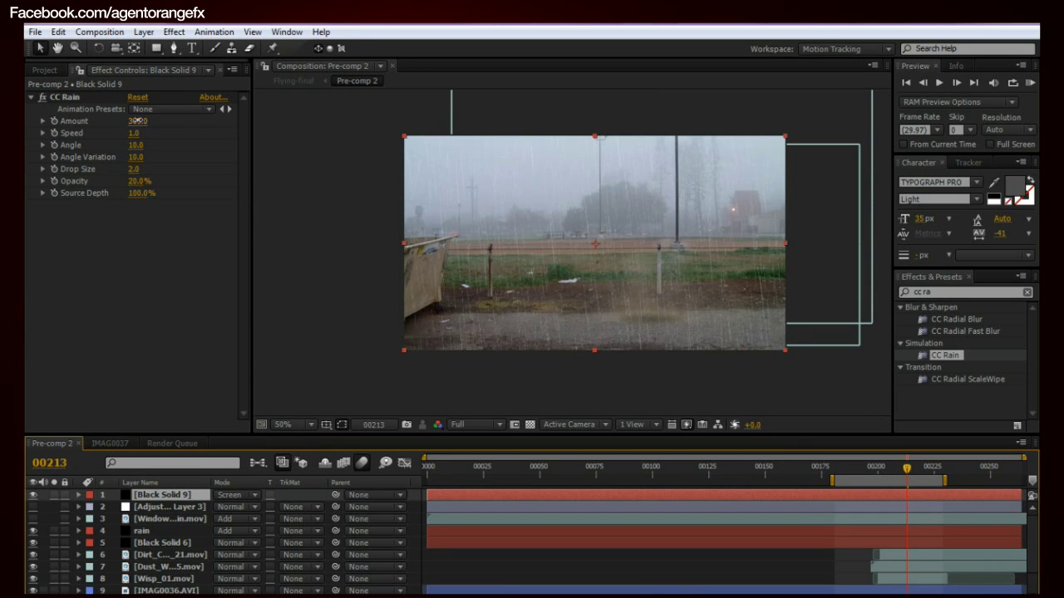
{"action": "left_click_drag", "start_coordinate": [133, 121], "coordinate": [207, 143]}
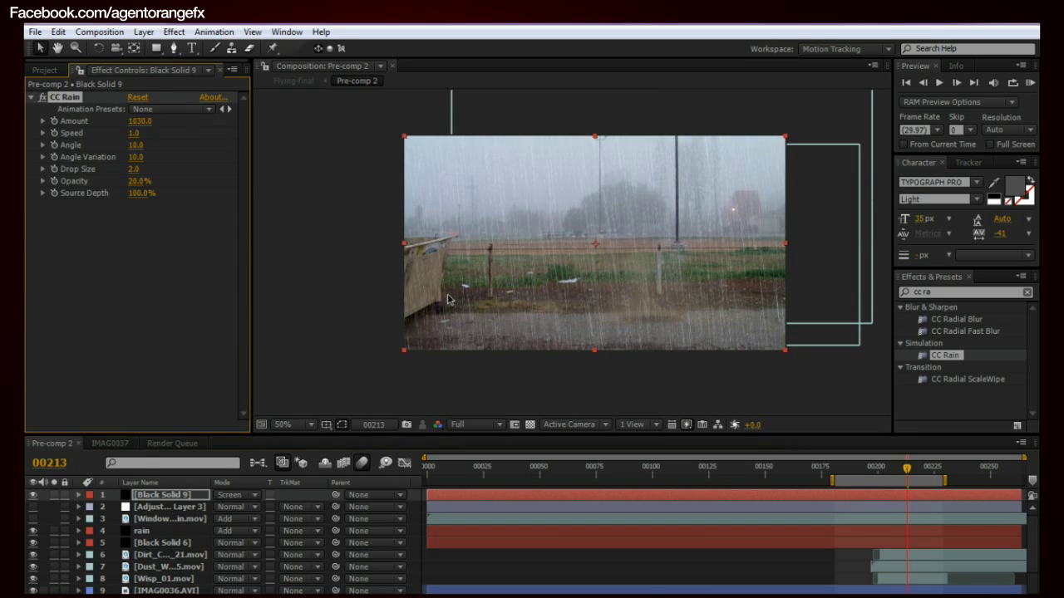
Delete the Black Solid 9 rain layer and turn on Window_Rain.mov for lens droplets
{"action": "left_click", "coordinate": [167, 496]}
{"action": "key", "text": "Delete"}
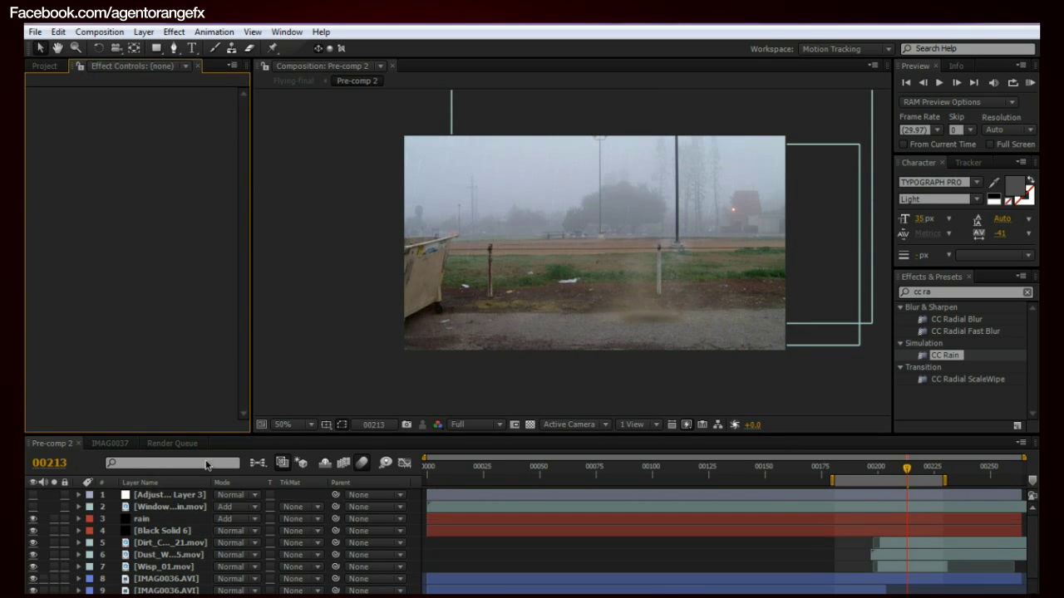
{"action": "left_click", "coordinate": [33, 507]}
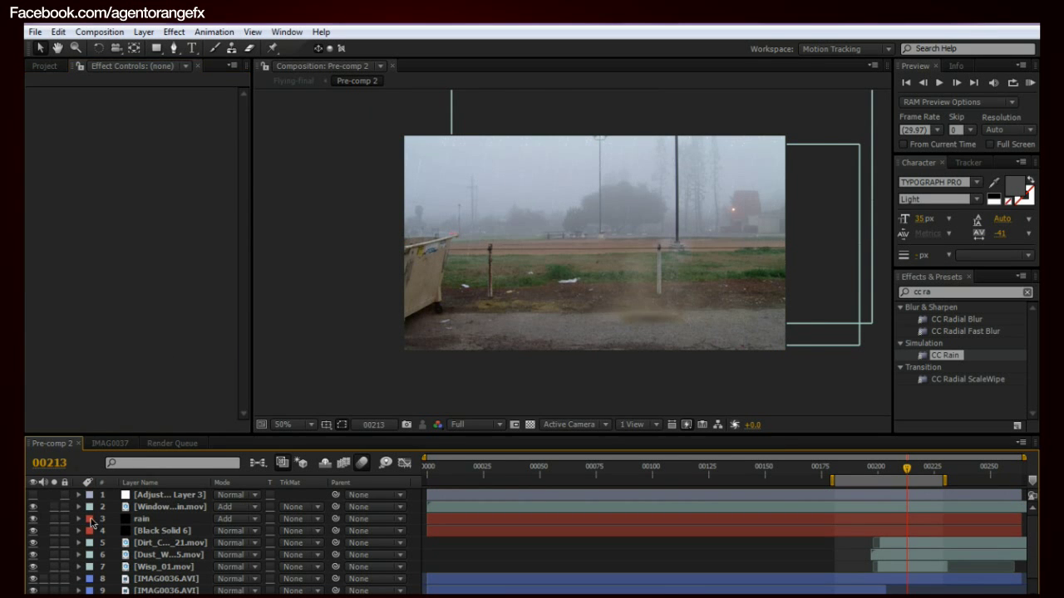
{"action": "left_click", "coordinate": [173, 509]}
{"action": "scroll", "coordinate": [551, 330], "scroll_direction": "up", "scroll_amount": 2}
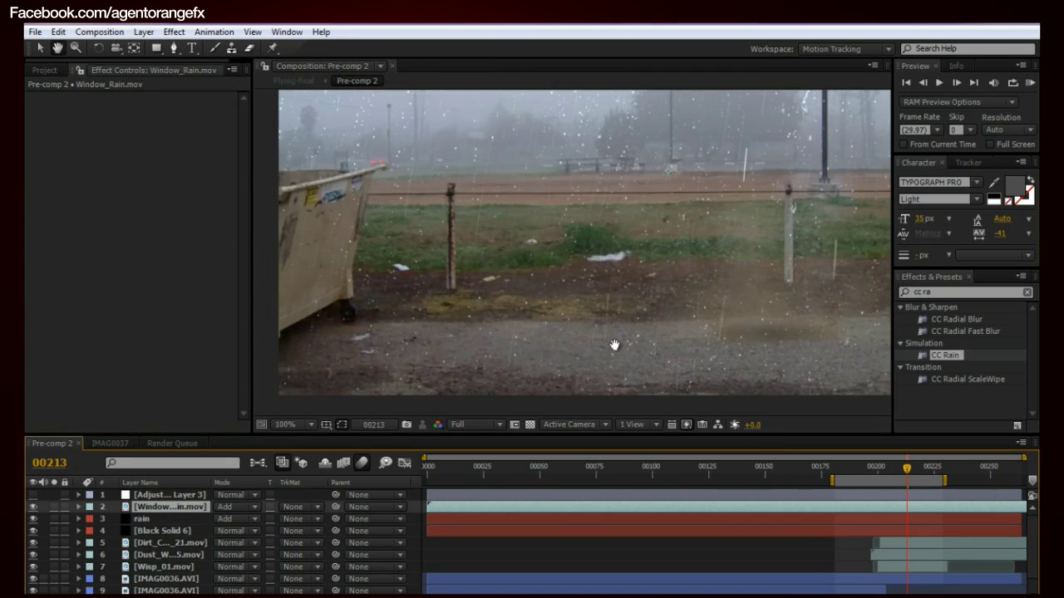
{"action": "scroll", "coordinate": [632, 351], "scroll_direction": "down", "scroll_amount": 2}
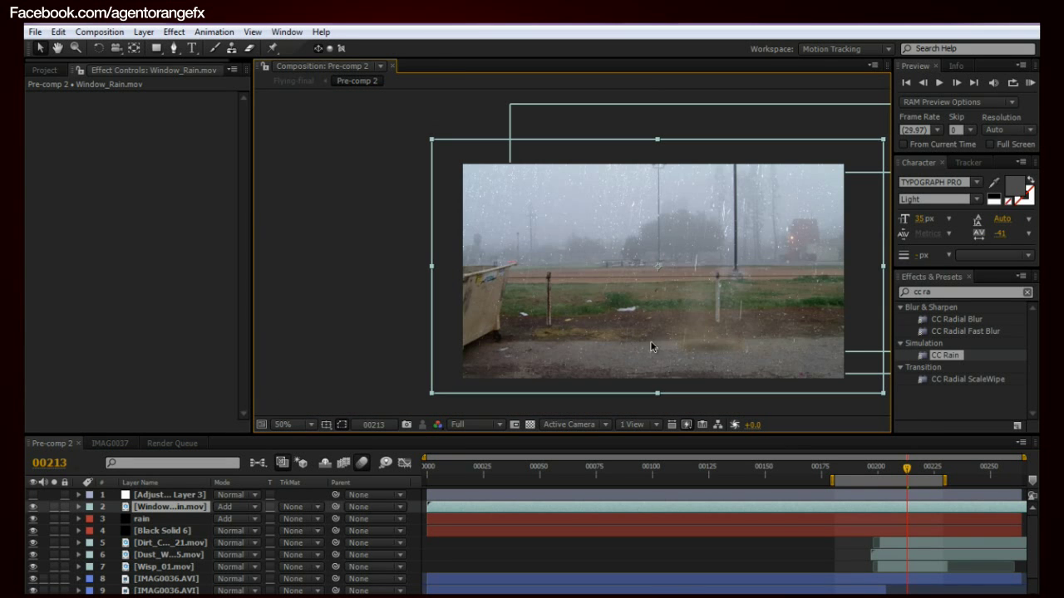
{"action": "left_click_drag", "start_coordinate": [647, 347], "coordinate": [541, 294]}
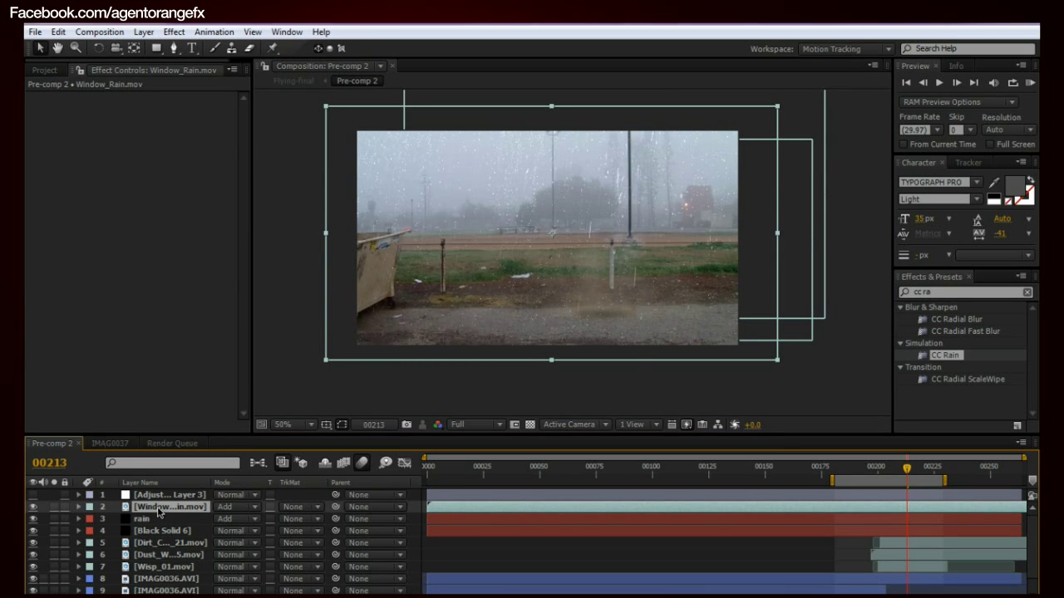
{"action": "left_click", "coordinate": [33, 69]}
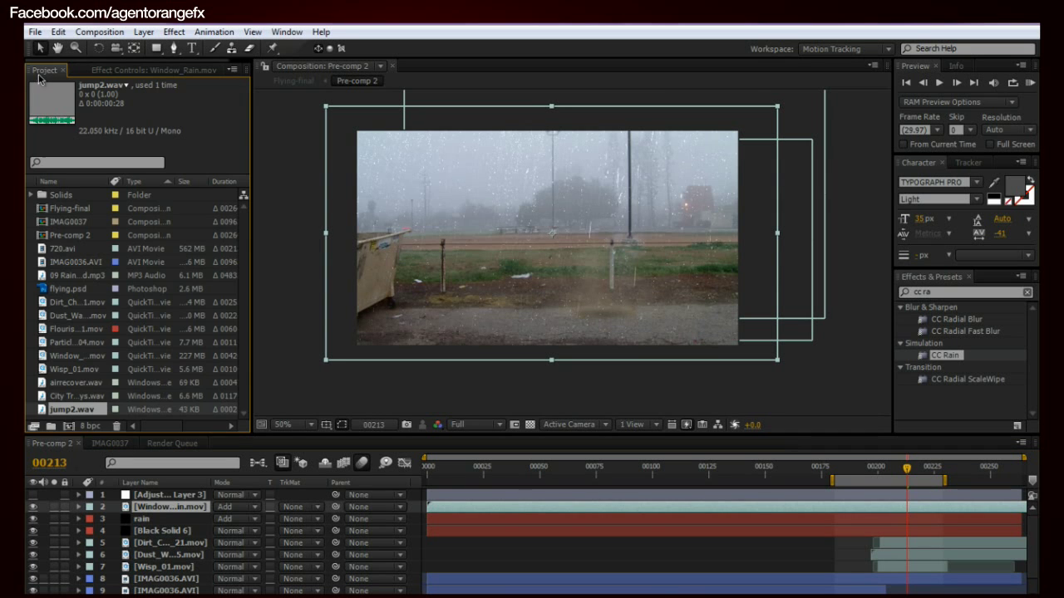
Turn on Adjustment Layer 3, show its widened Colorista wheels, and go to frame 00203
{"action": "left_click", "coordinate": [33, 495]}
{"action": "left_click_drag", "start_coordinate": [461, 367], "coordinate": [534, 358]}
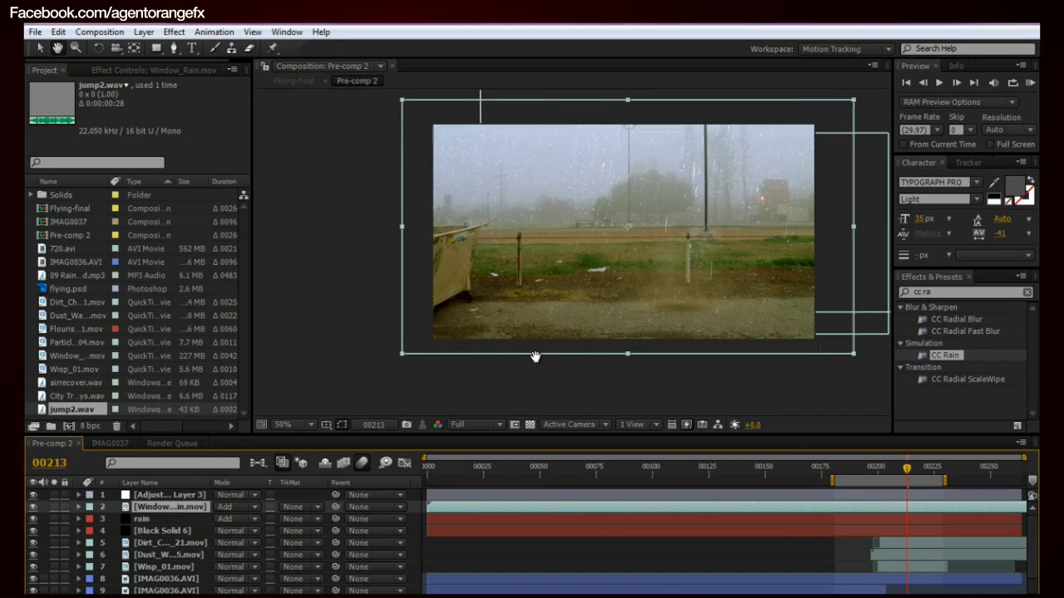
{"action": "left_click", "coordinate": [157, 497]}
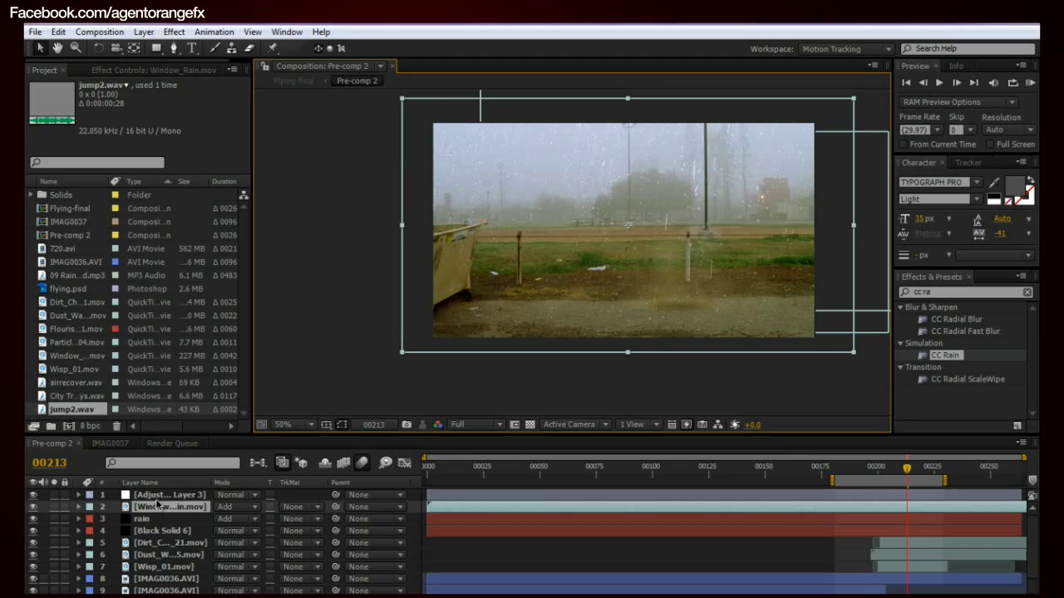
{"action": "left_click", "coordinate": [94, 71]}
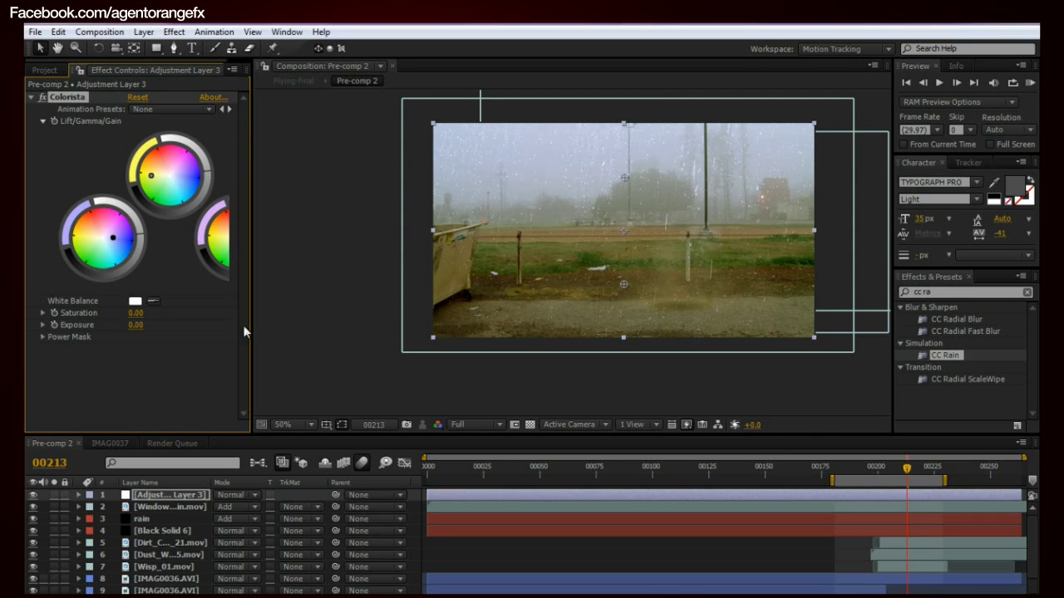
{"action": "left_click_drag", "start_coordinate": [250, 323], "coordinate": [311, 320]}
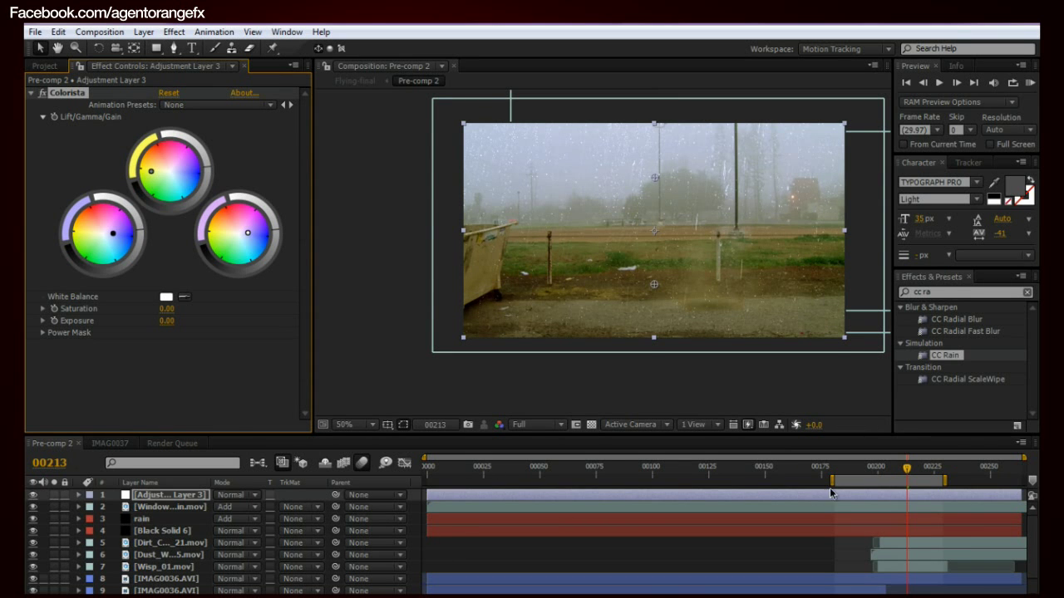
{"action": "left_click", "coordinate": [904, 471]}
{"action": "left_click", "coordinate": [876, 471]}
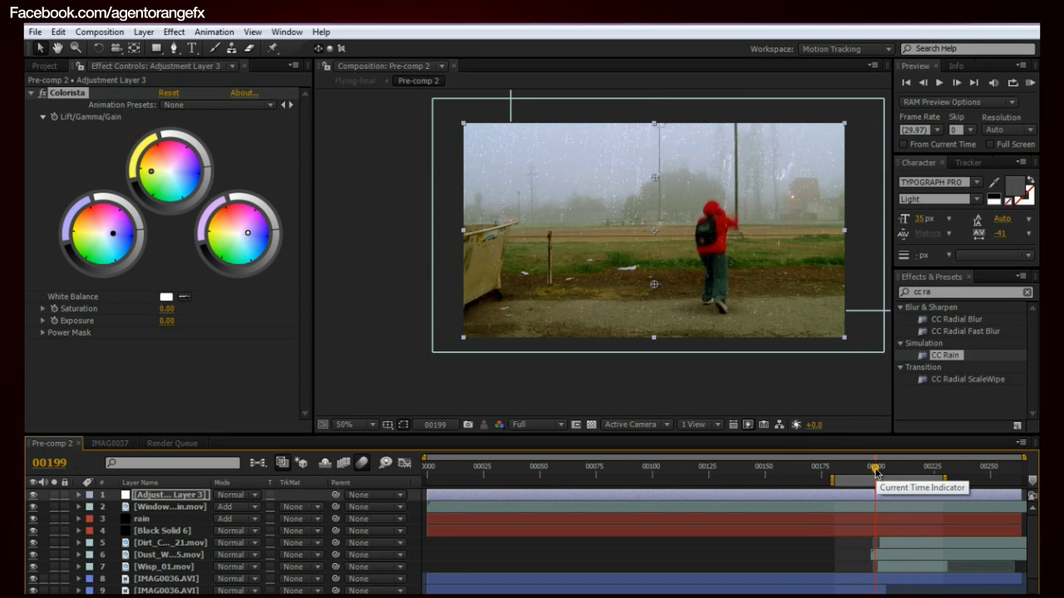
{"action": "left_click_drag", "start_coordinate": [876, 474], "coordinate": [884, 474]}
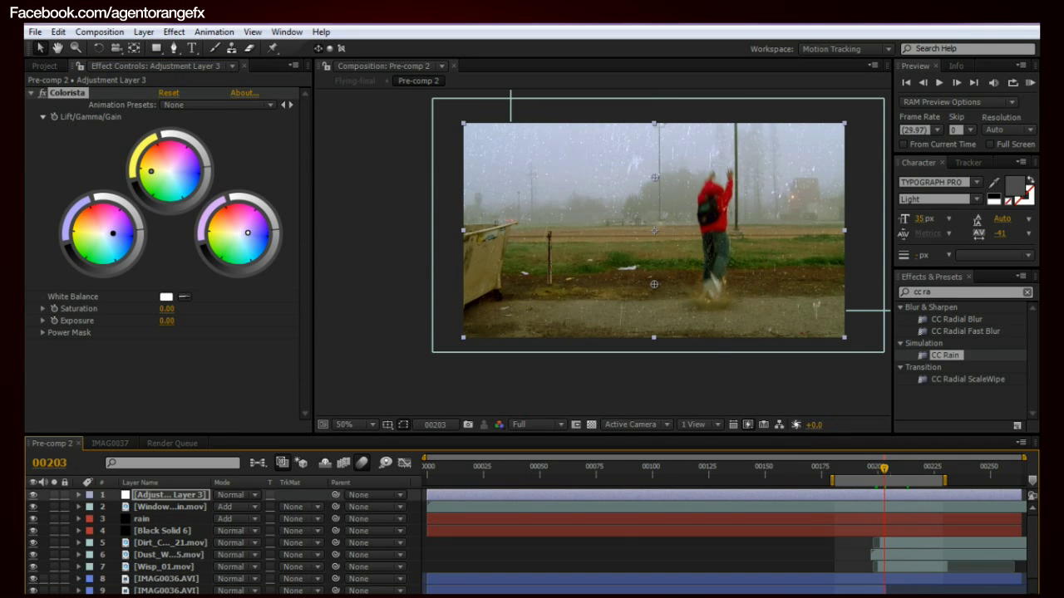
Play the Flying Final render in QuickTime from where the jumper appears
{"action": "key", "text": "alt+Tab"}
{"action": "left_click", "coordinate": [591, 441]}
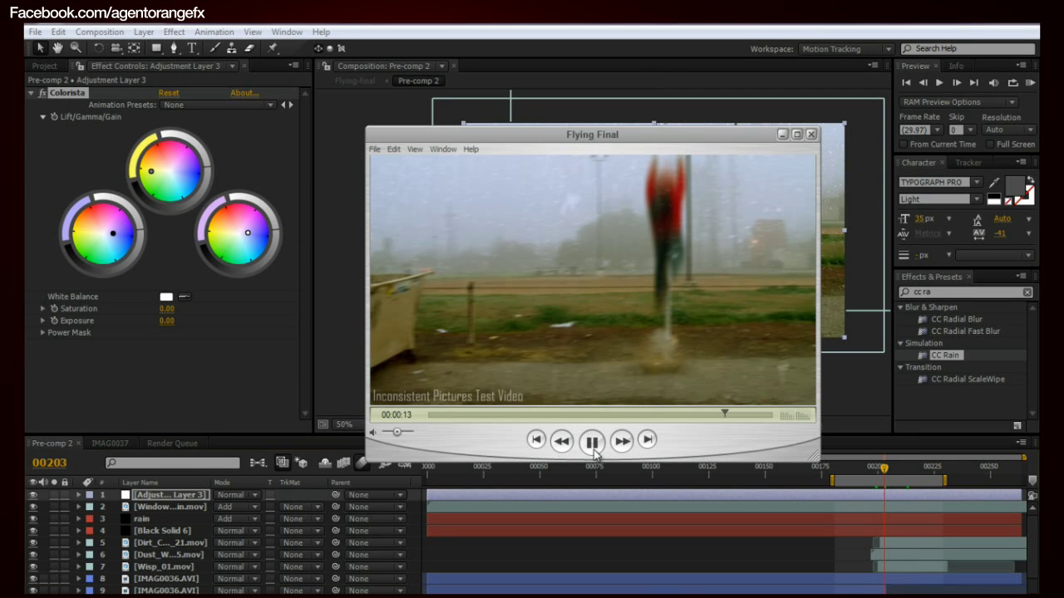
{"action": "left_click", "coordinate": [605, 414]}
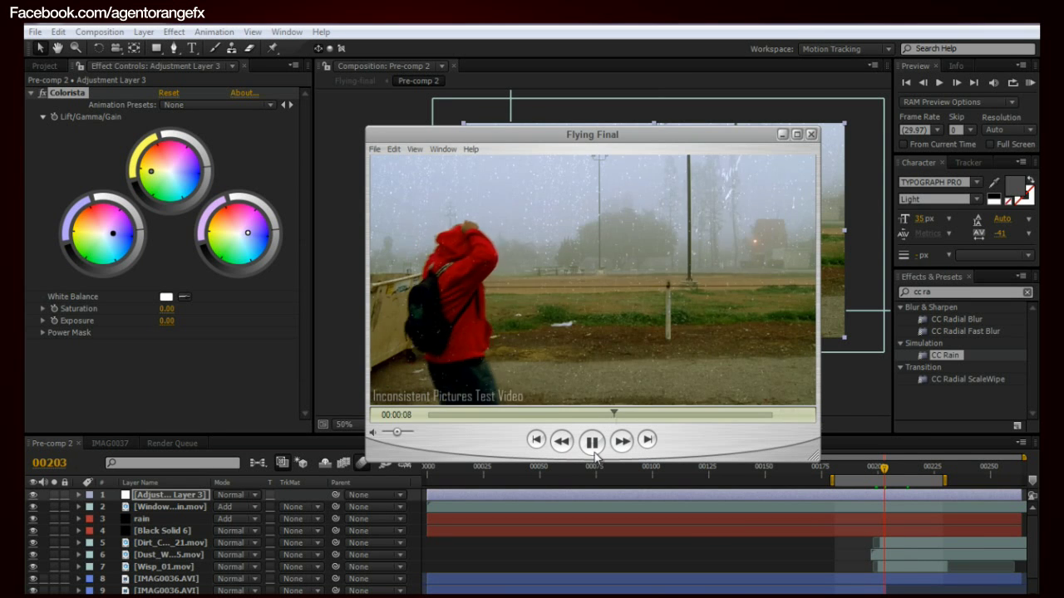